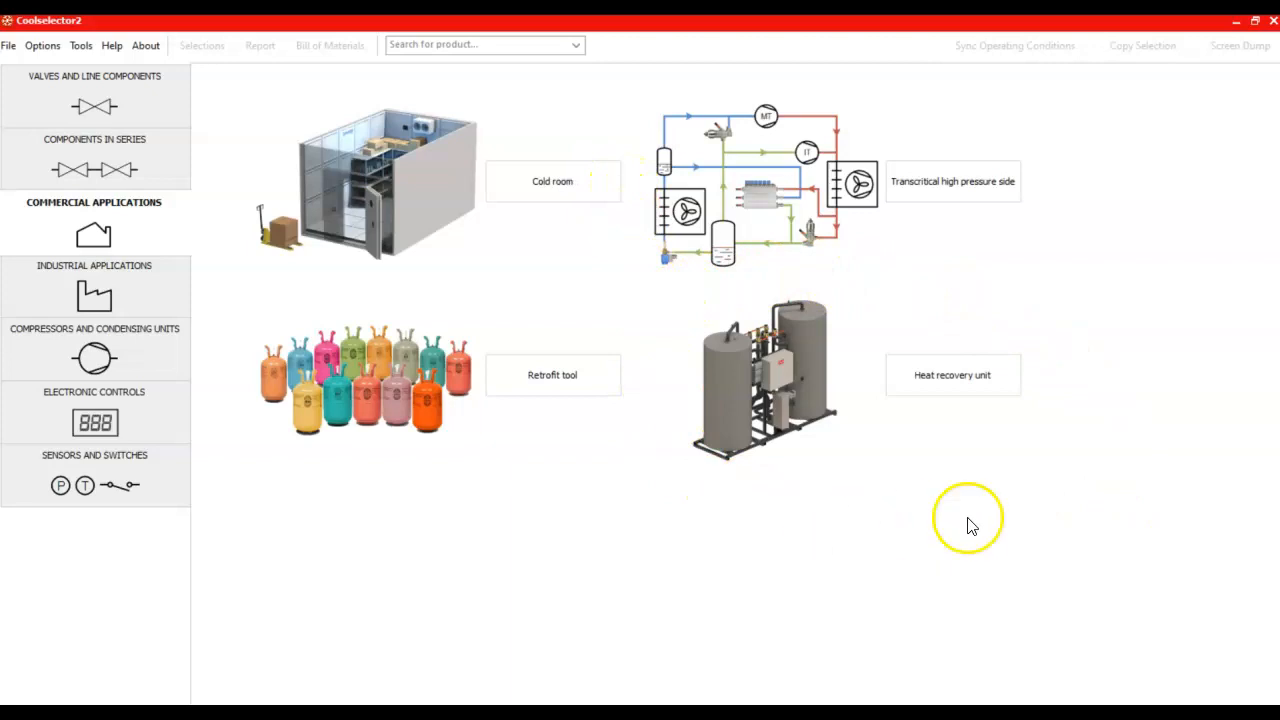
Step: Browse the product pages for industrial applications, compressors and condensing units, electronic controls, and sensors and switches
click(100, 296)
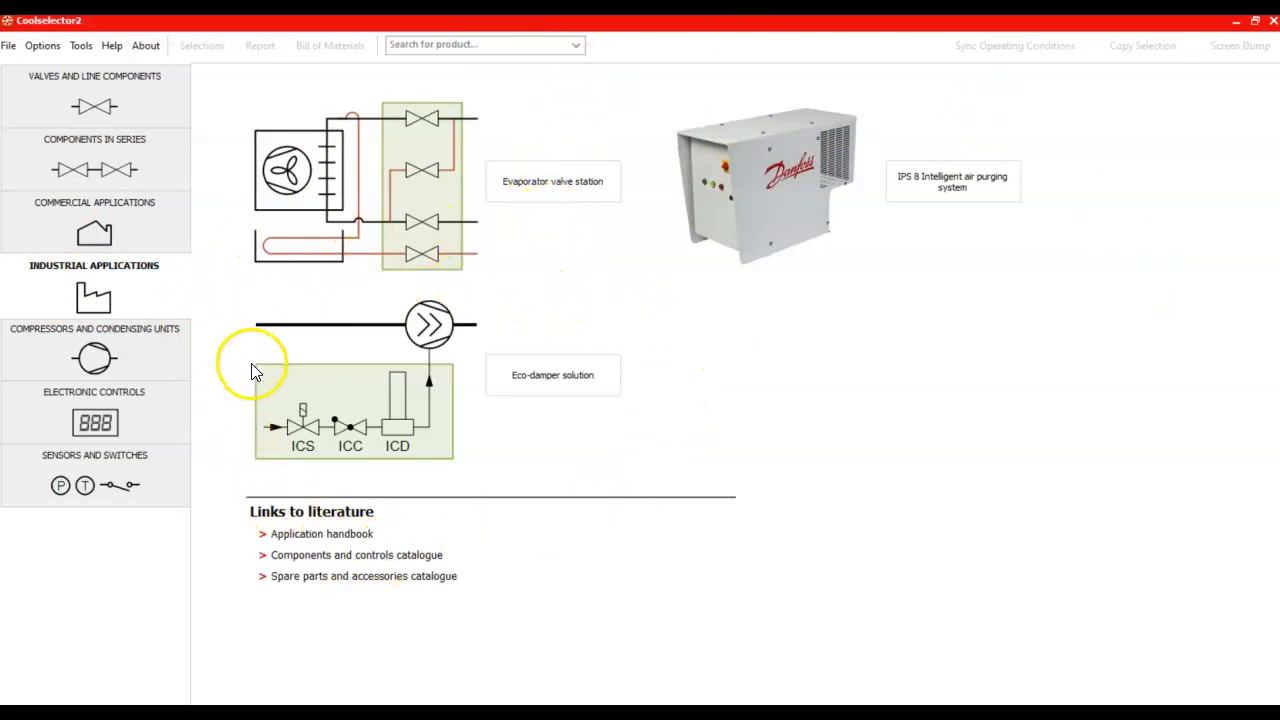
click(8, 713)
click(104, 346)
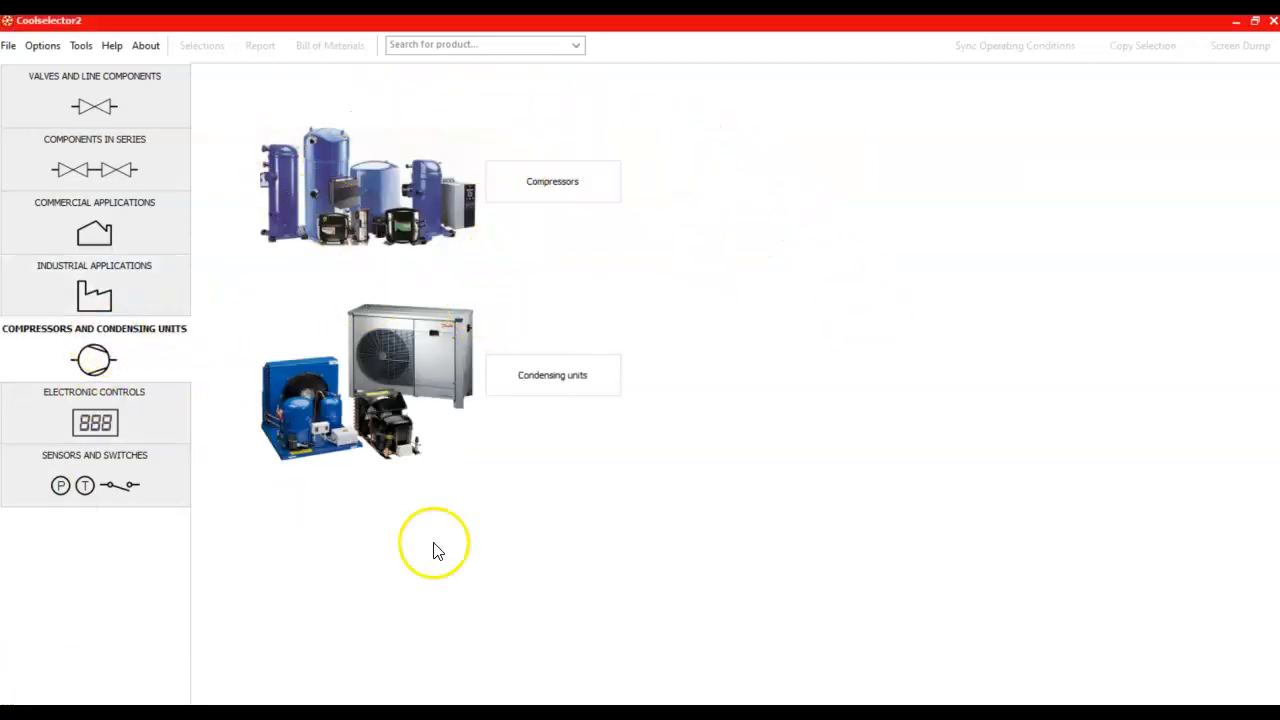
click(14, 713)
click(94, 410)
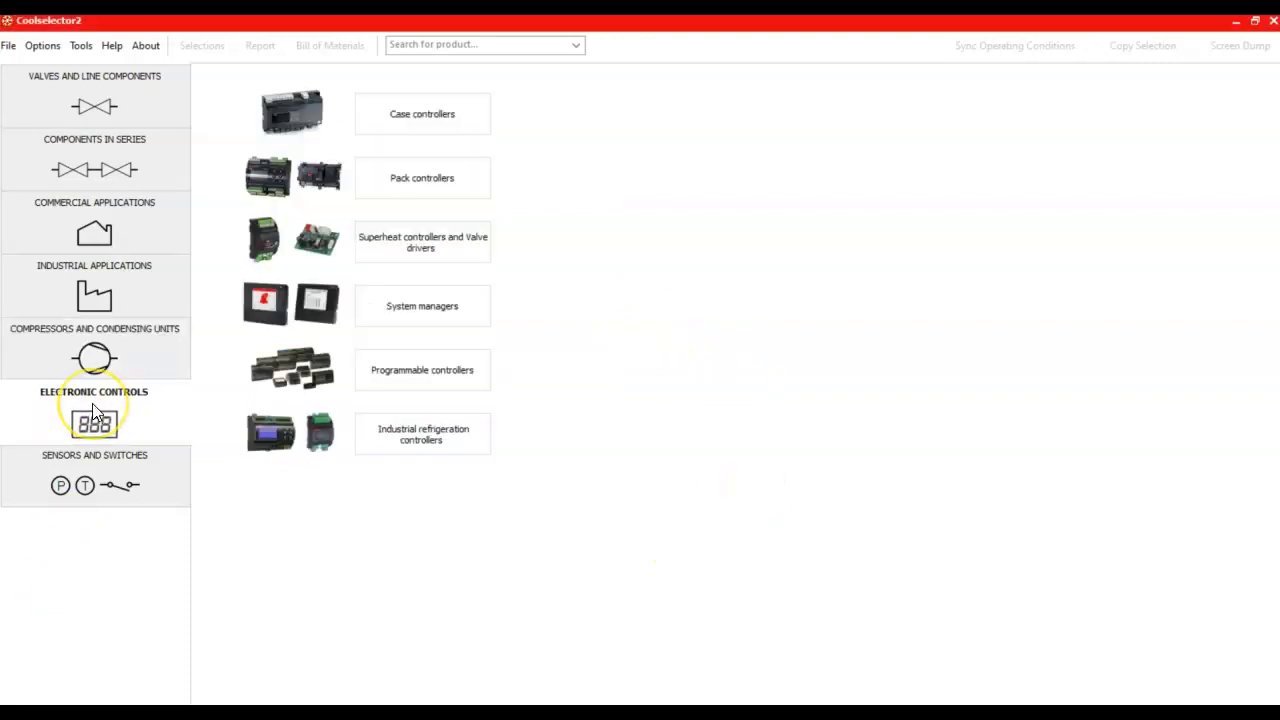
key(alt+Tab)
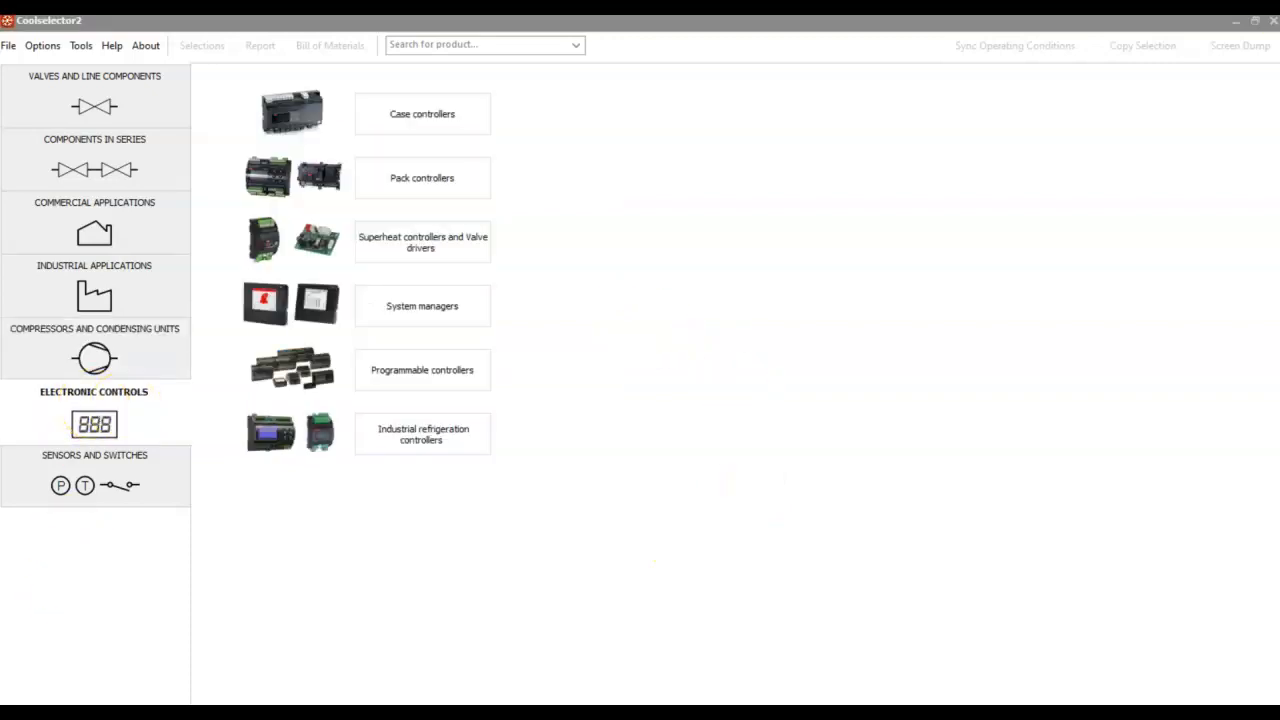
click(88, 458)
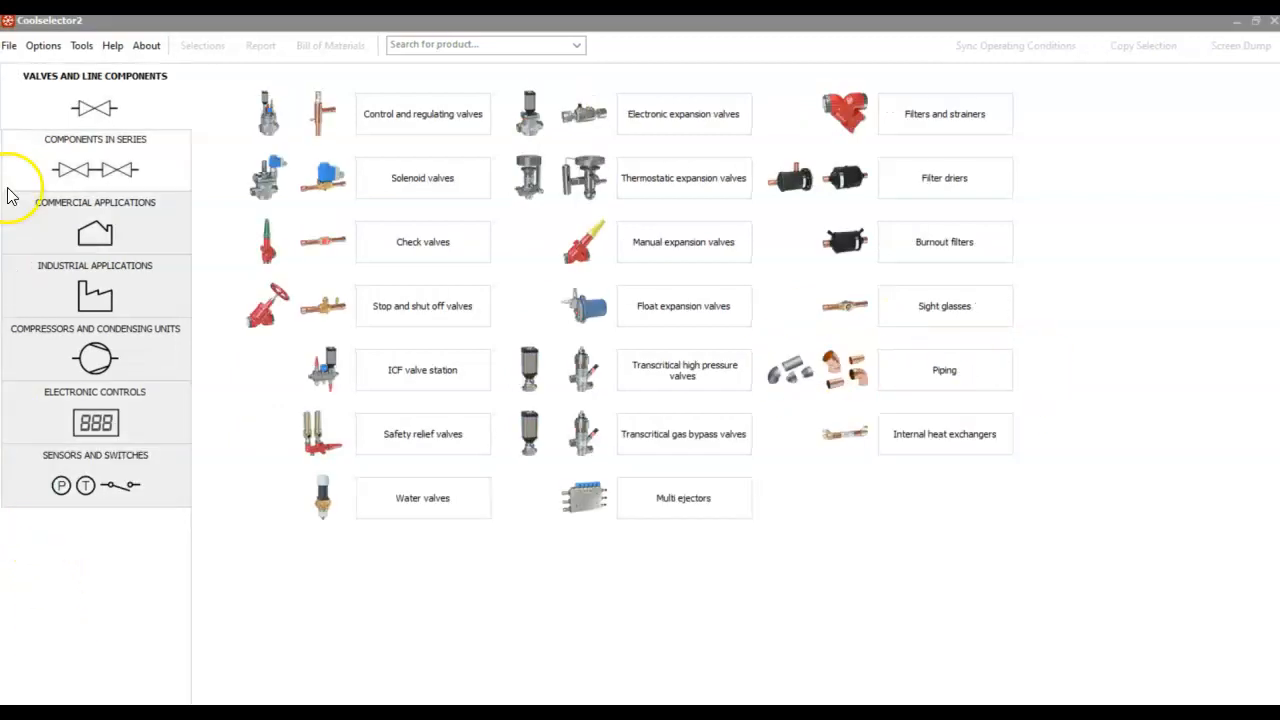
Step: Open the preferences for editing and set the default system to flooded evaporator, pump circulation
click(13, 50)
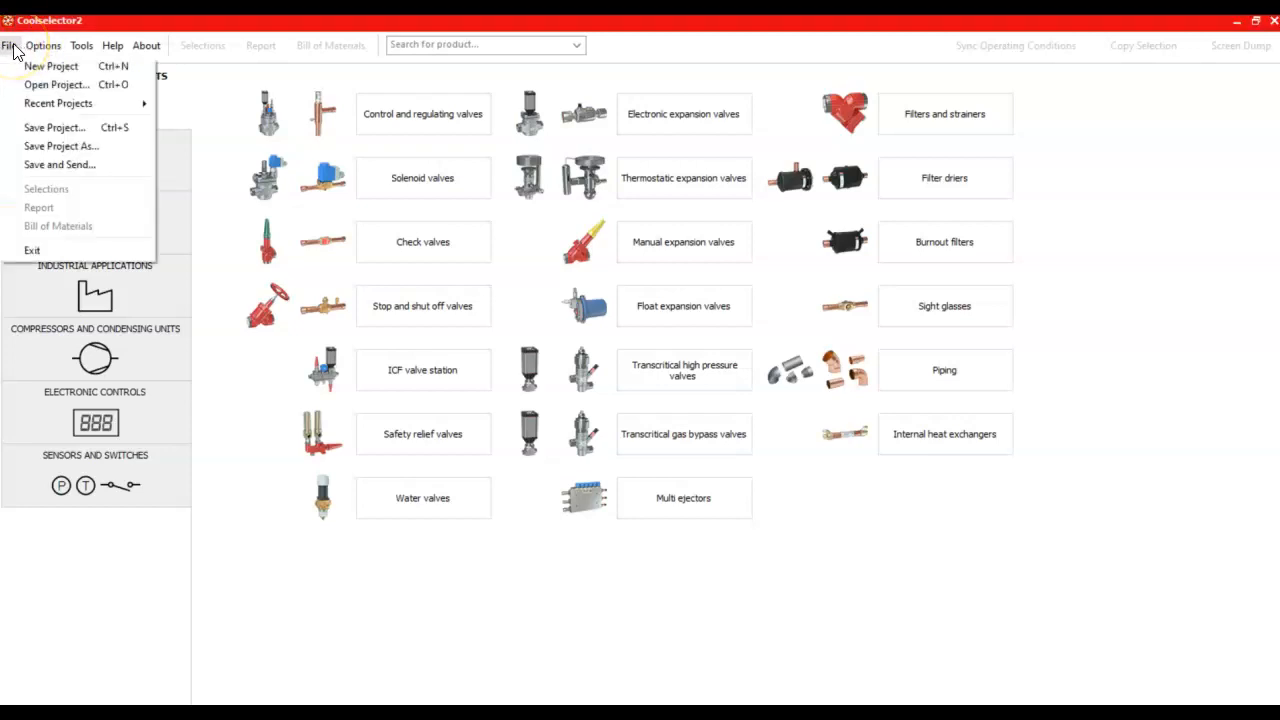
mouse_move(44, 50)
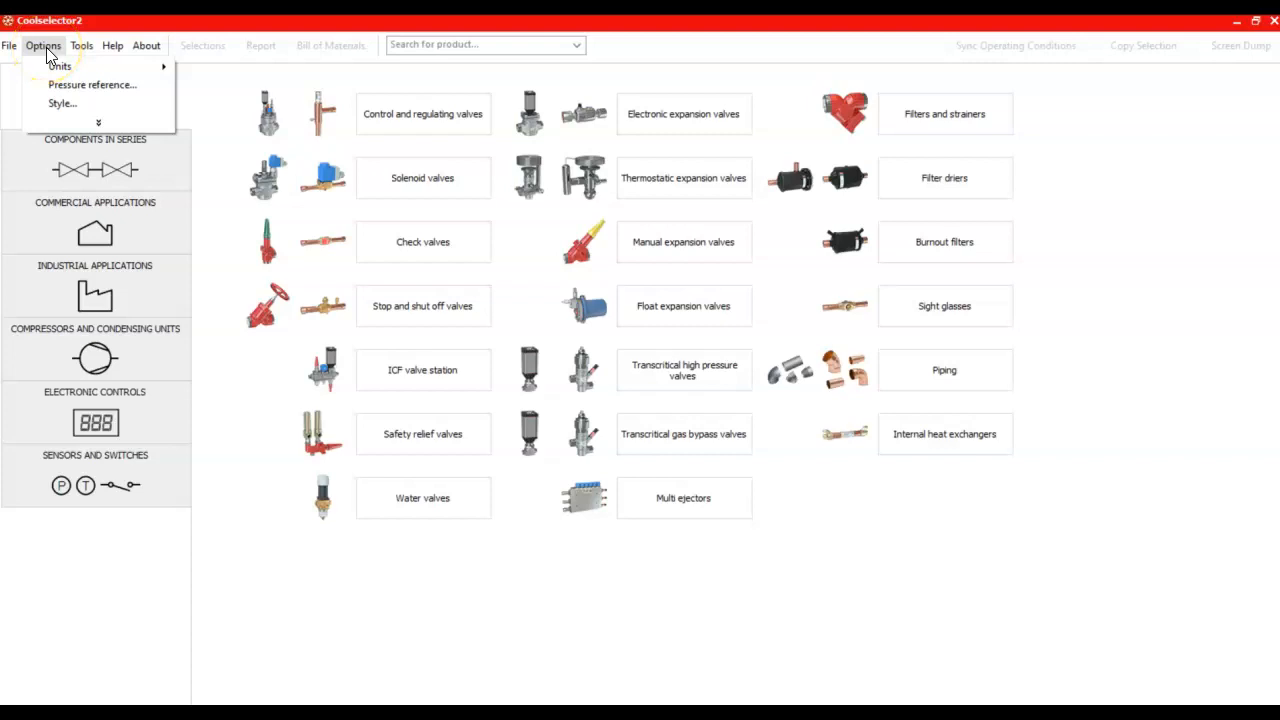
click(74, 126)
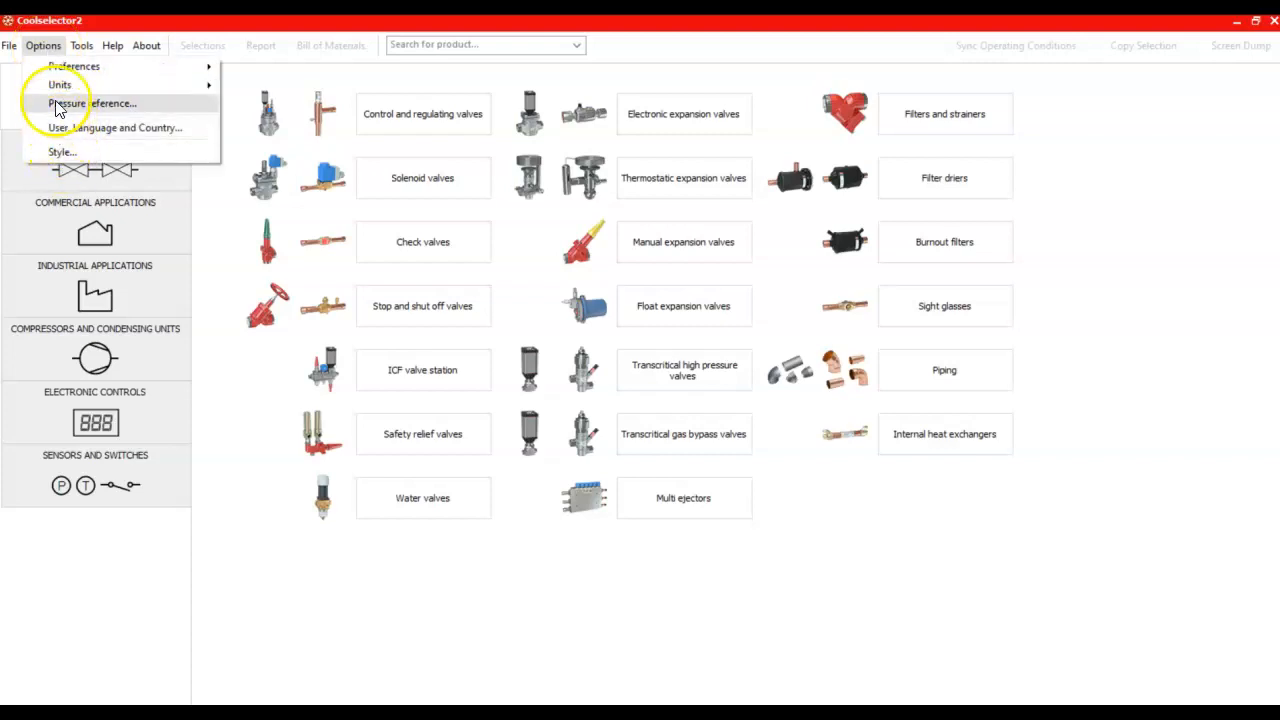
mouse_move(60, 88)
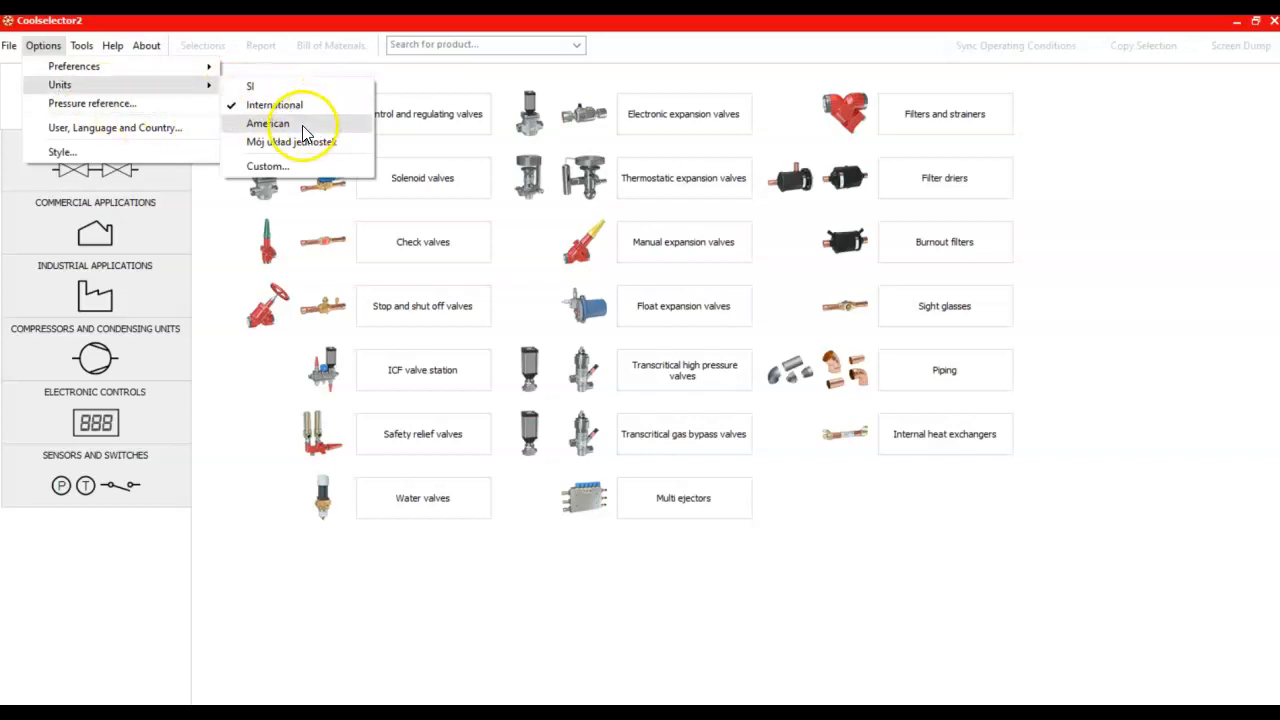
mouse_move(153, 72)
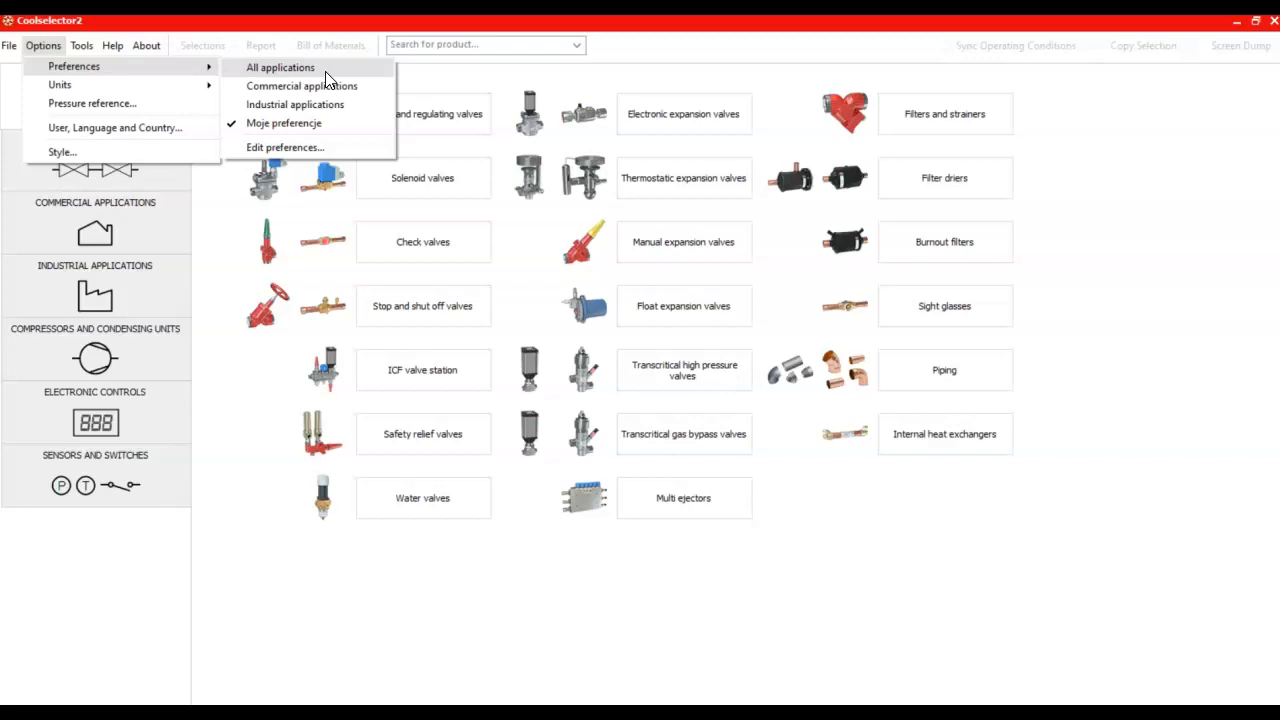
click(293, 149)
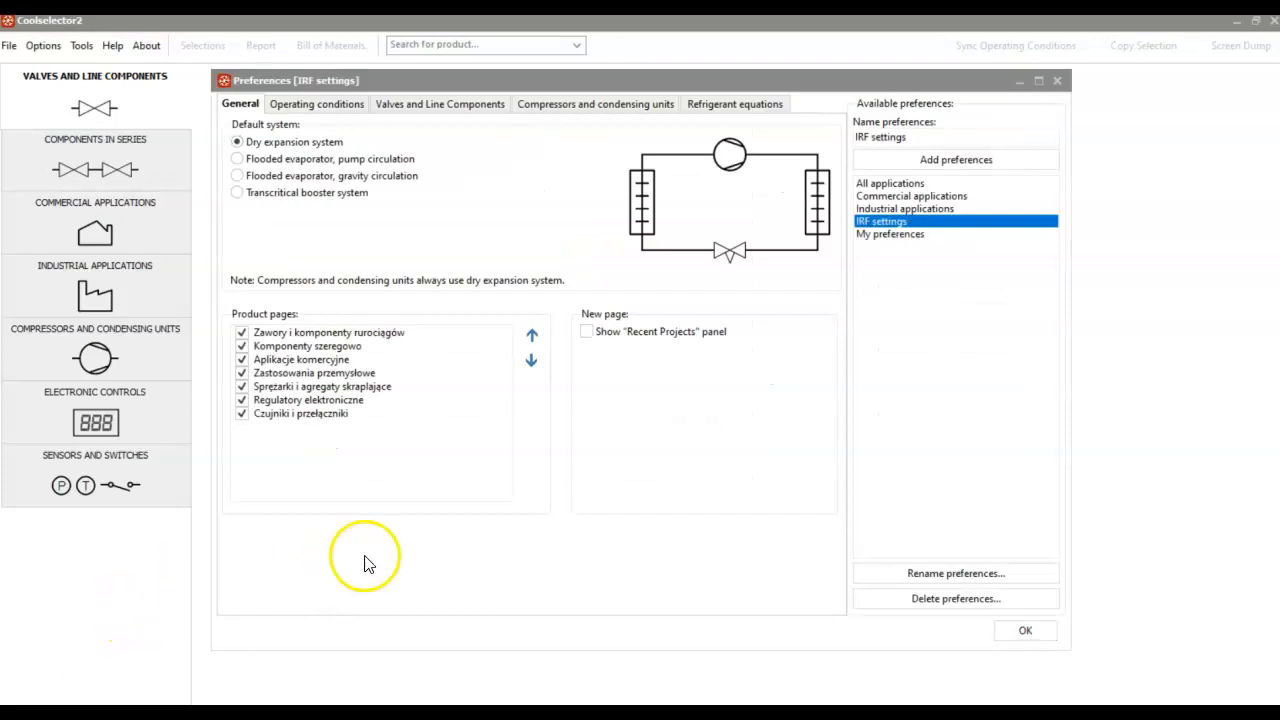
click(476, 561)
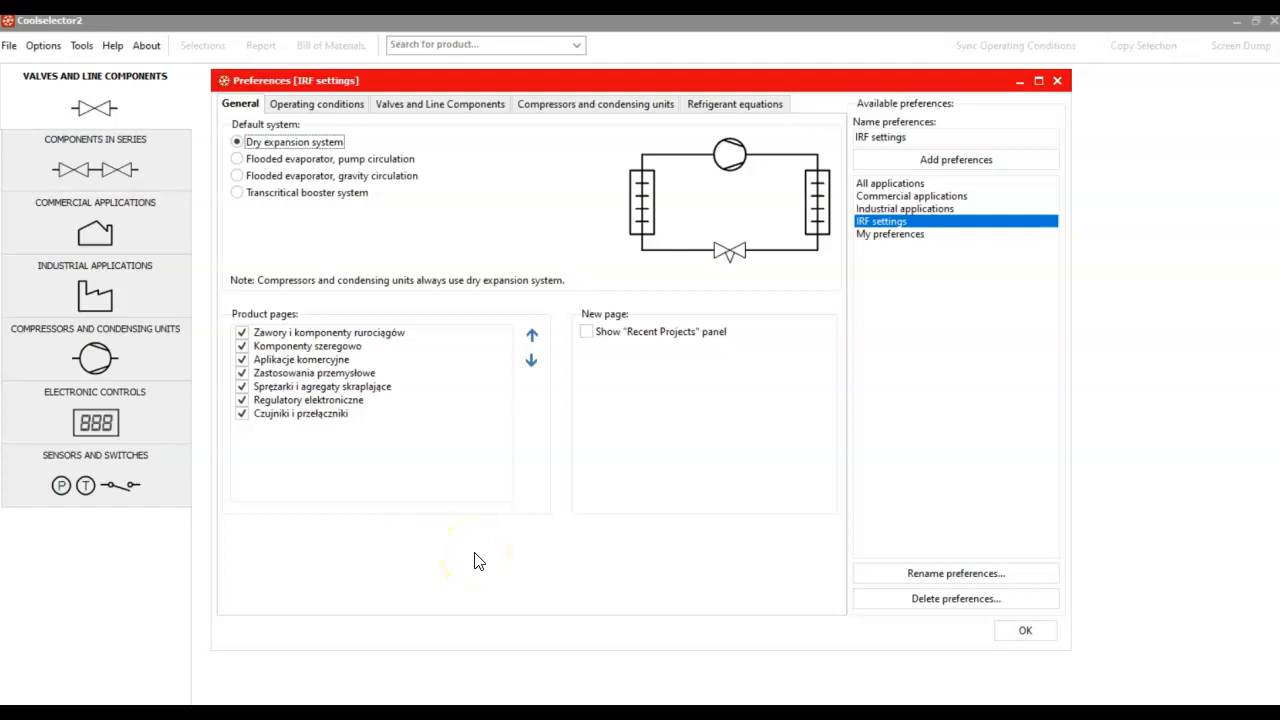
click(300, 159)
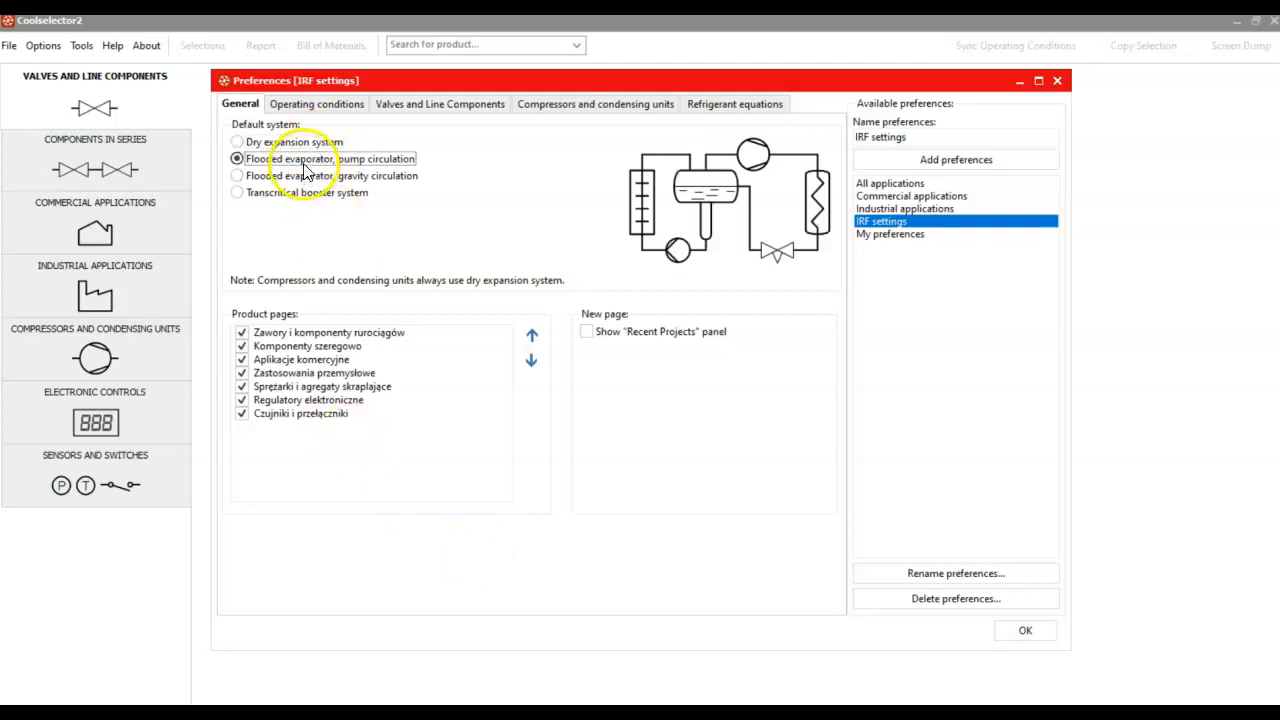
Step: In the default operating conditions for subcritical systems, choose R717 (Ammonia) as the default refrigerant
click(322, 105)
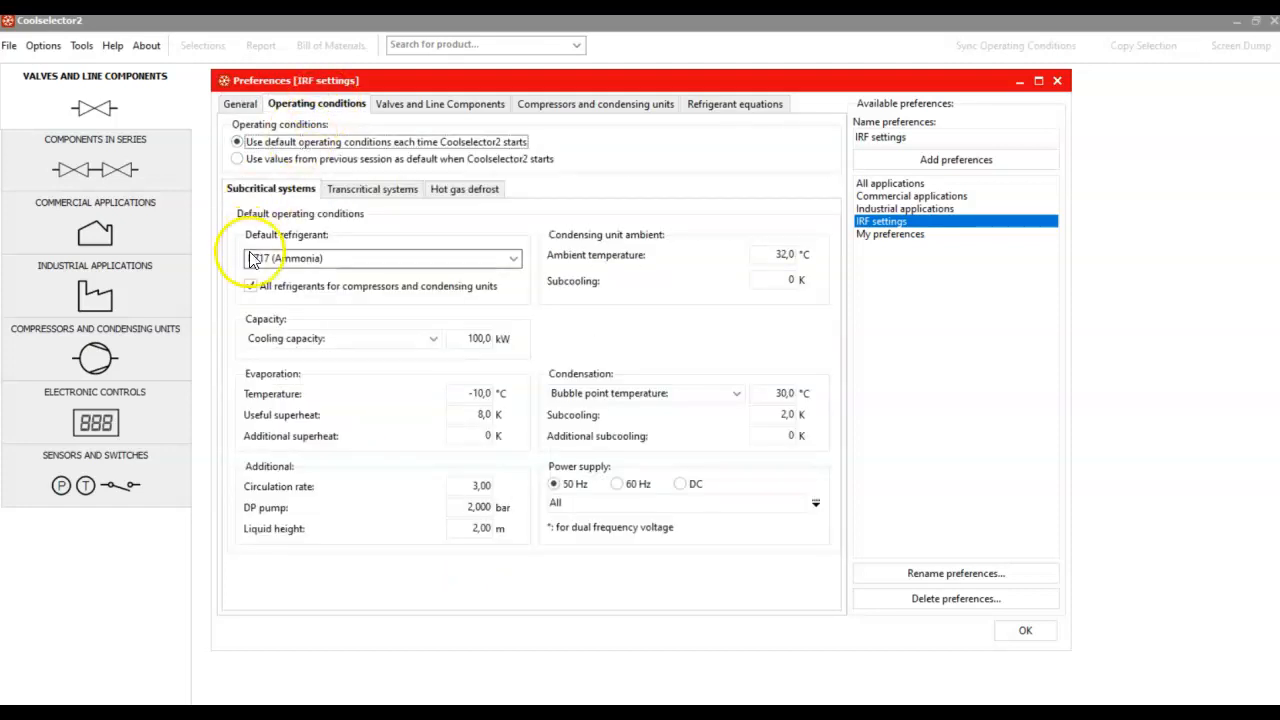
click(270, 258)
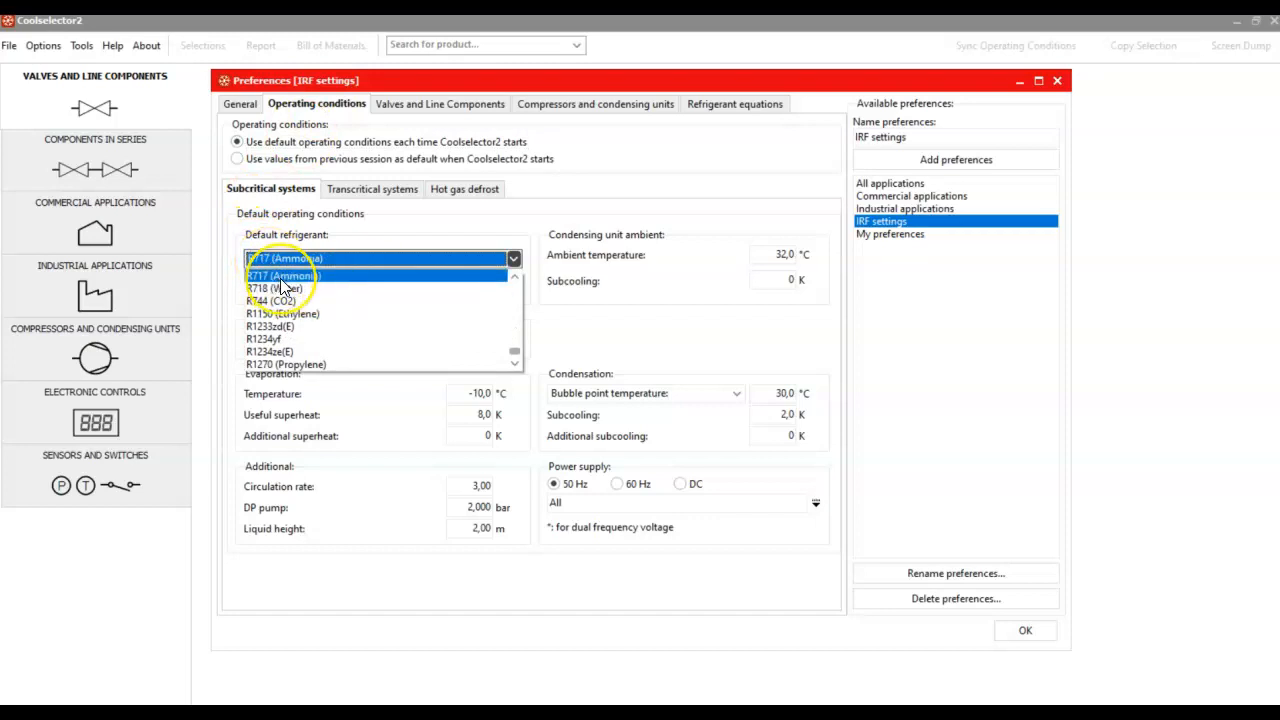
click(282, 279)
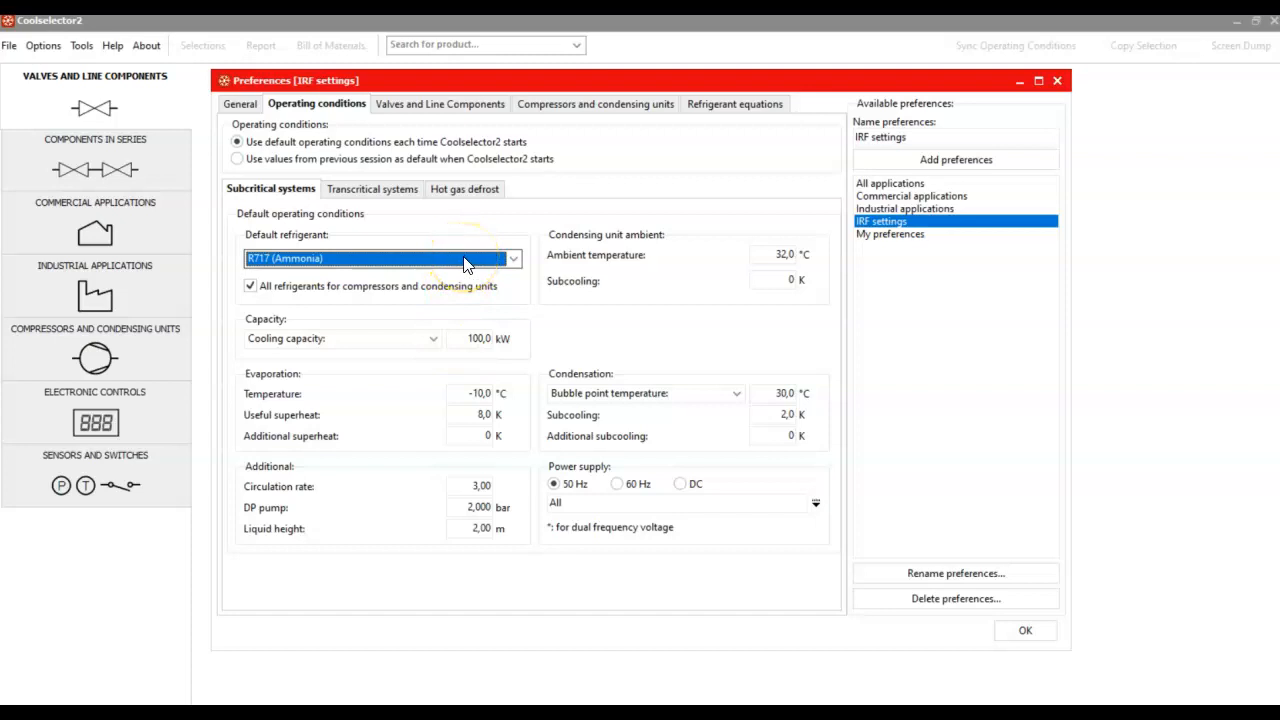
Step: Review the default cooling capacity, evaporation temperature and useful superheat, and accept the IRF settings preferences
click(469, 338)
drag(469, 338, 543, 343)
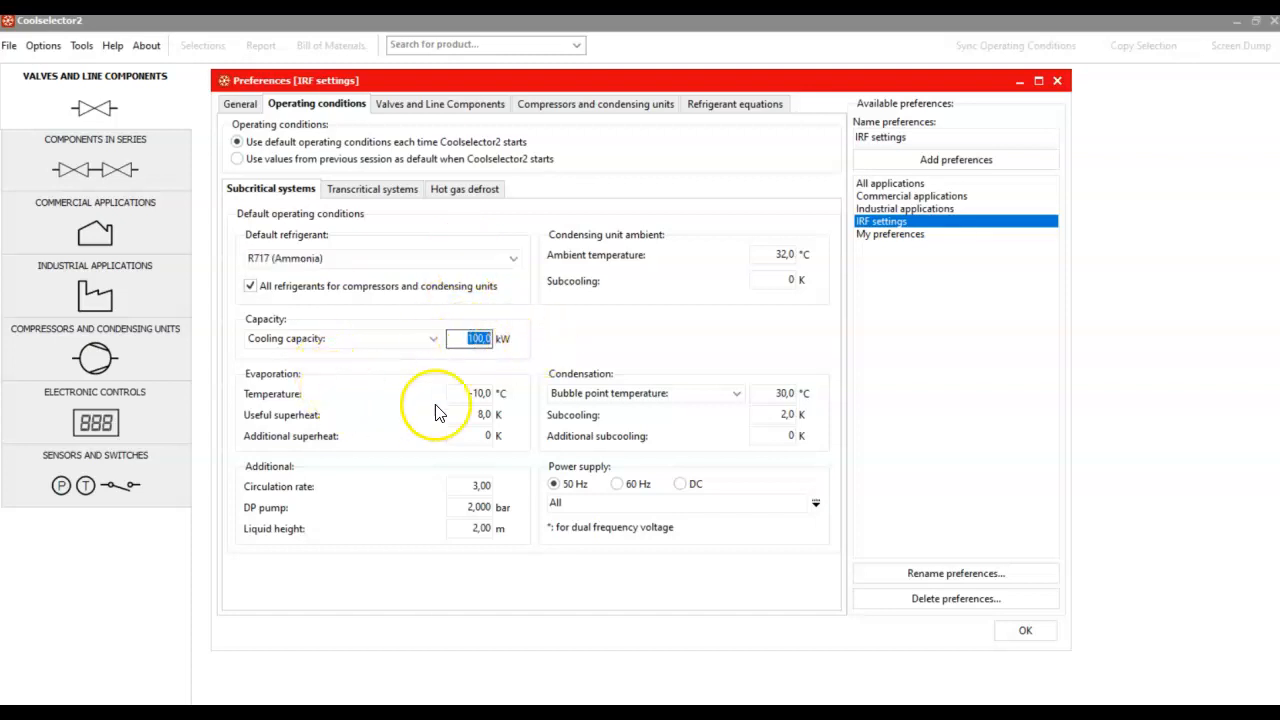
click(474, 393)
click(470, 416)
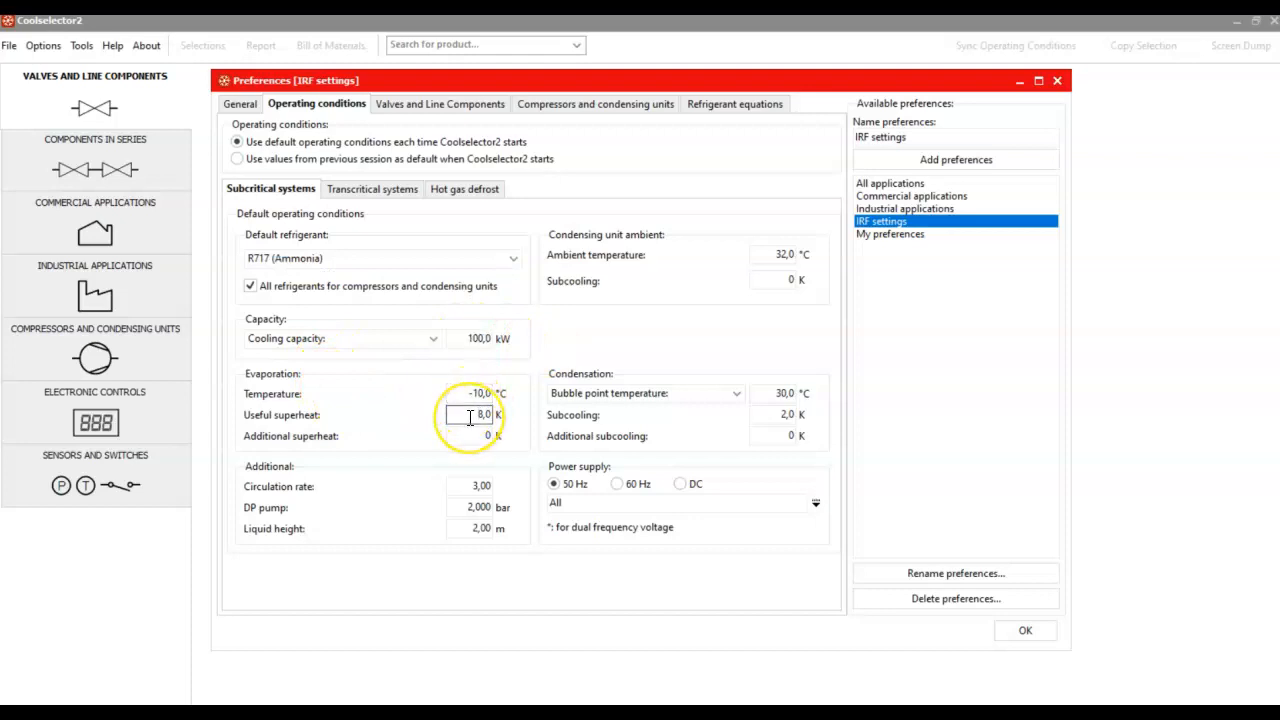
click(456, 415)
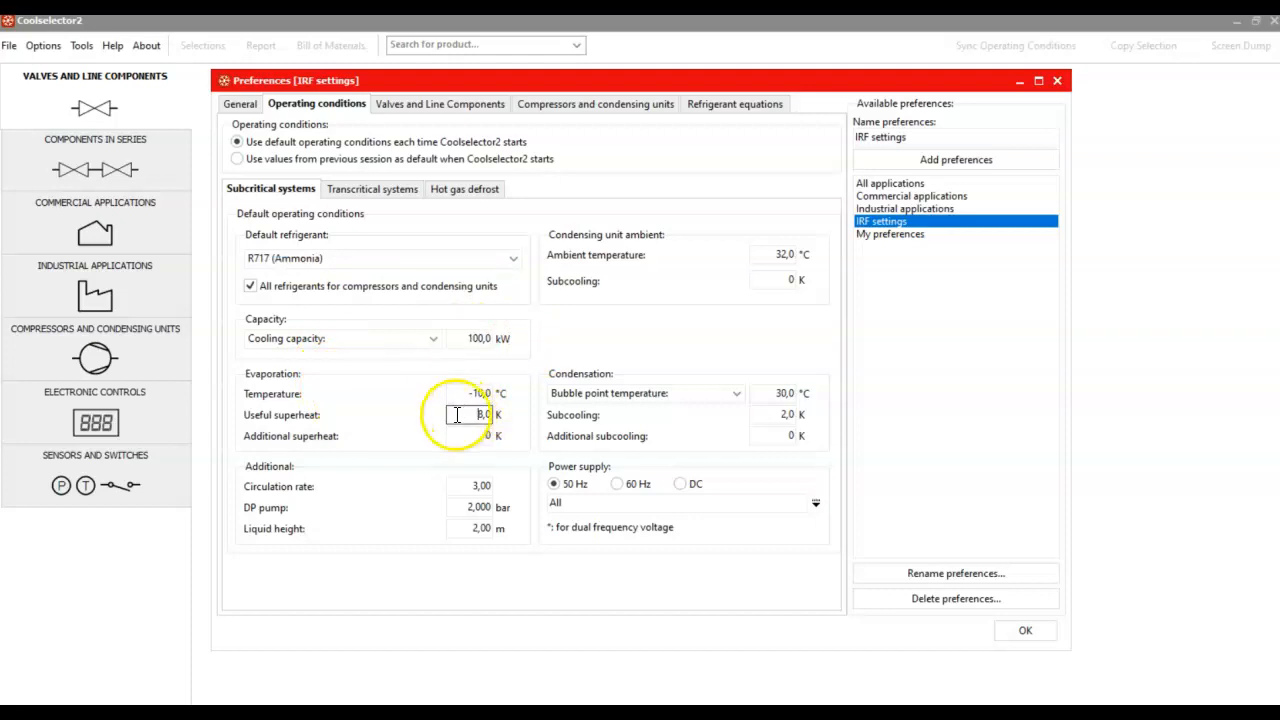
click(911, 226)
click(1038, 632)
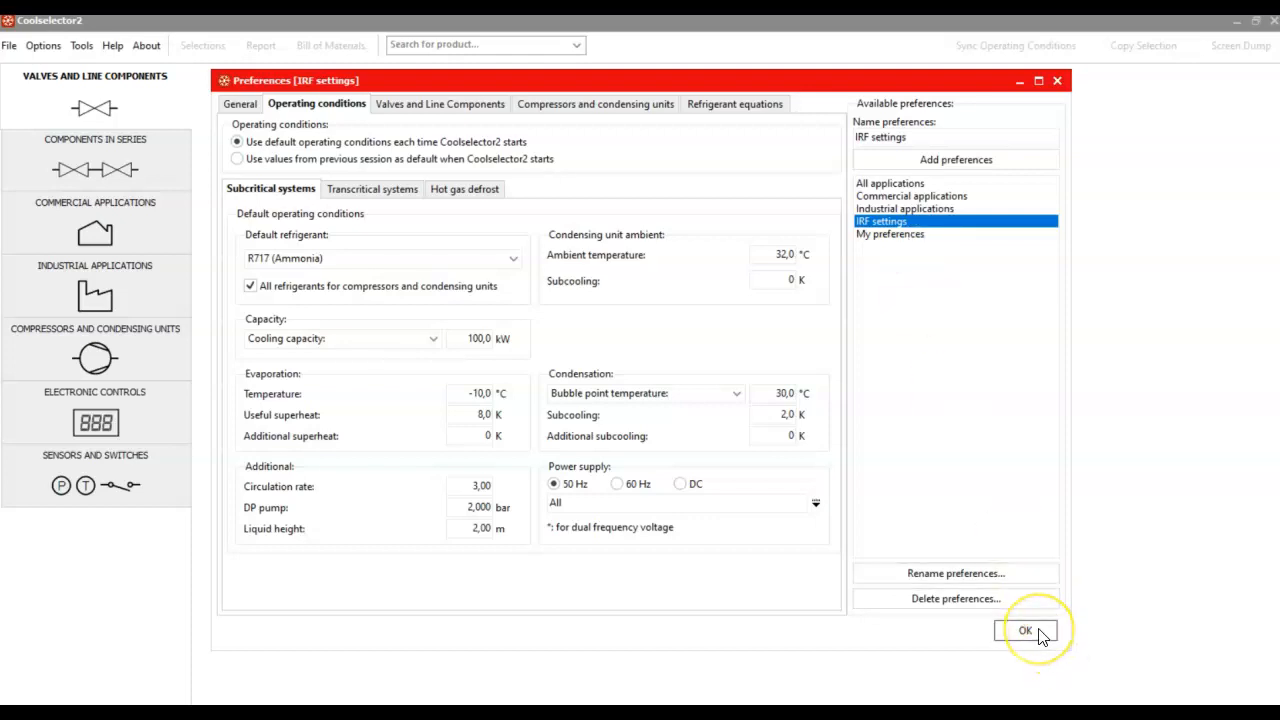
click(1042, 636)
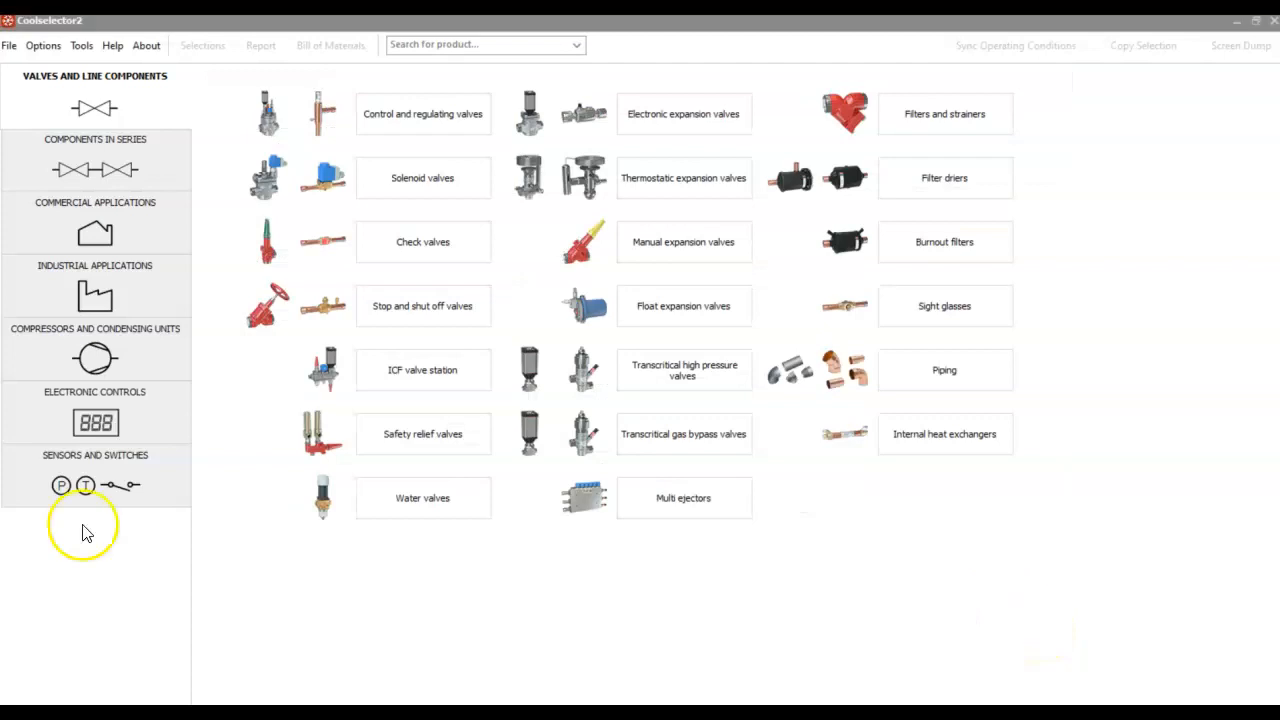
Step: Examine the products and refrigerants overview, including the refrigerant information for isobutane, and close it
click(81, 46)
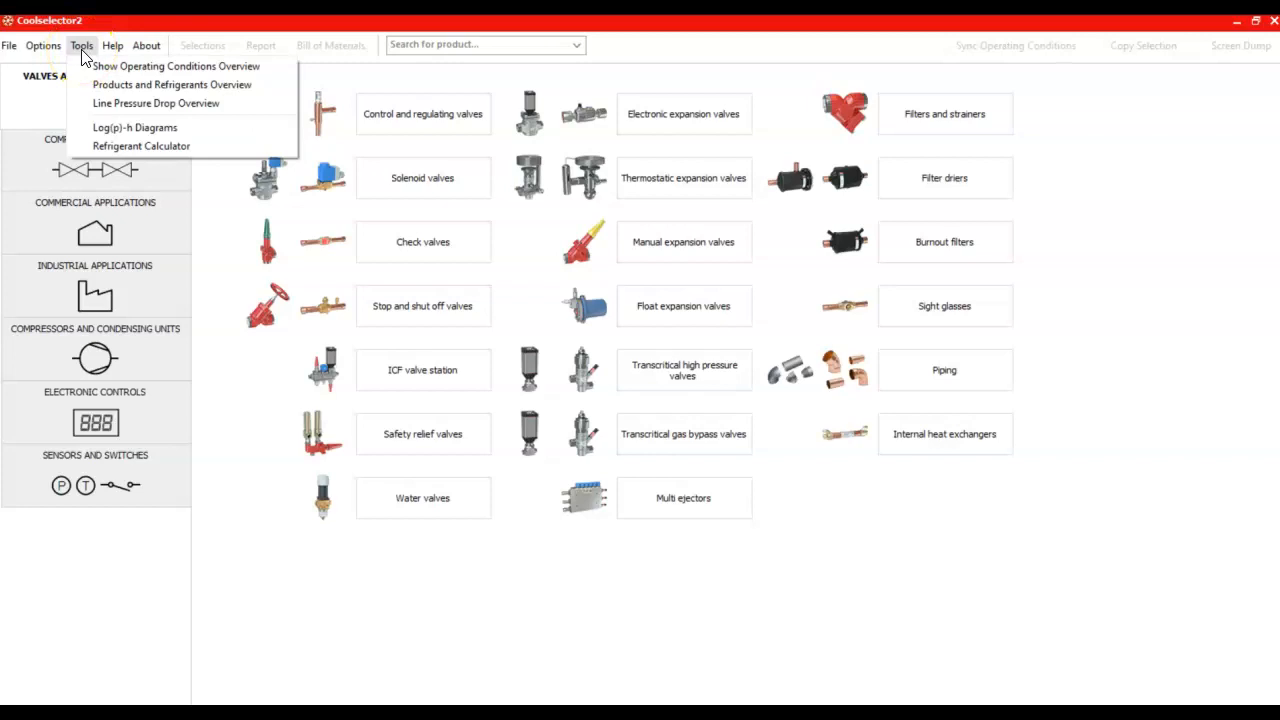
click(95, 88)
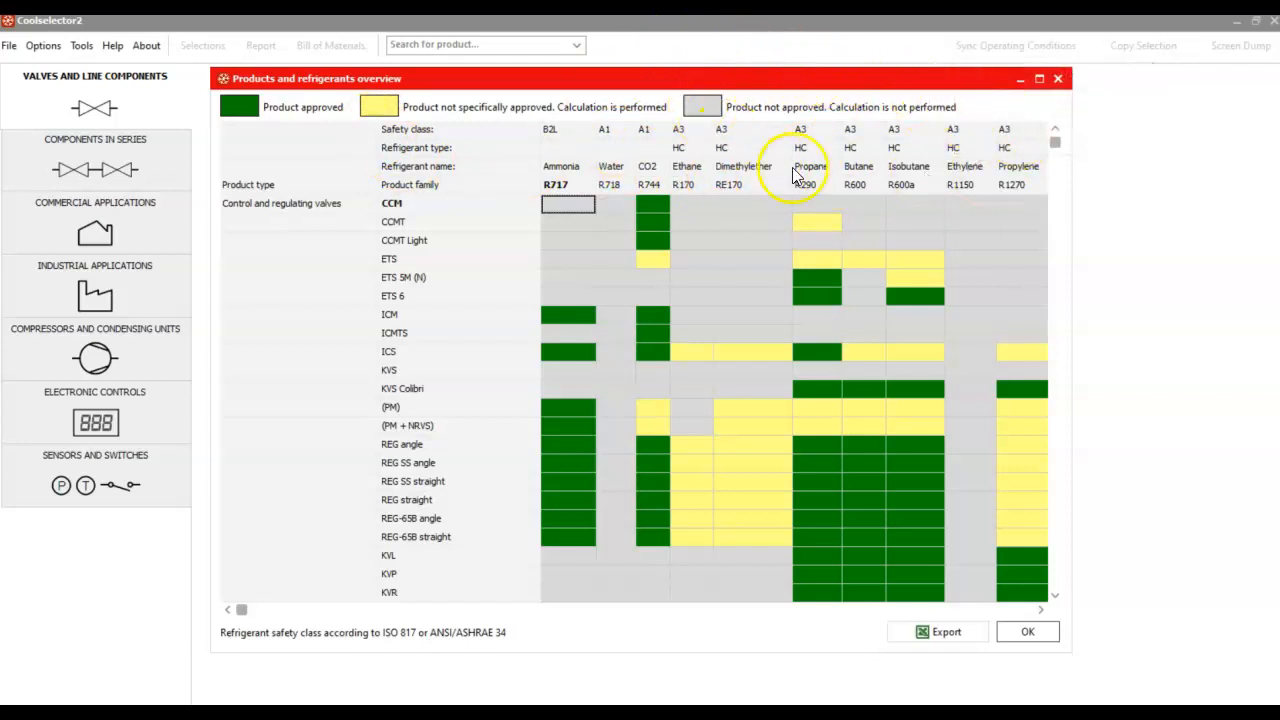
mouse_move(916, 176)
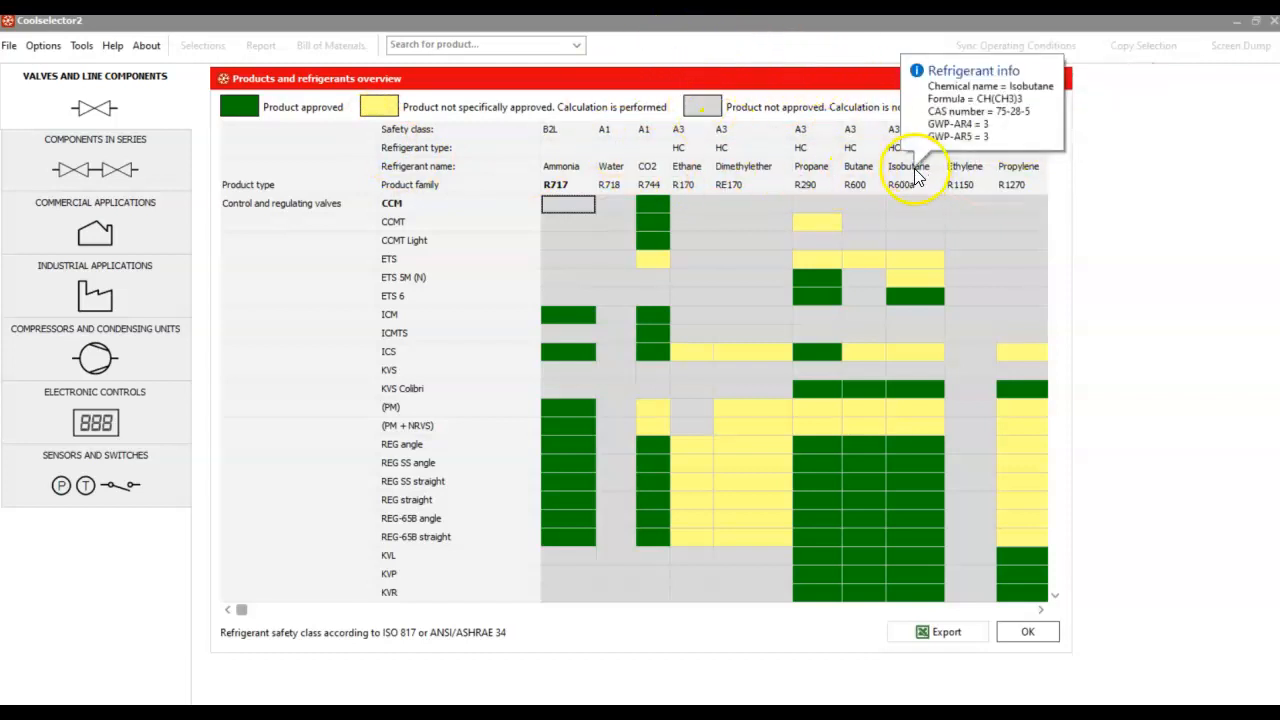
click(138, 456)
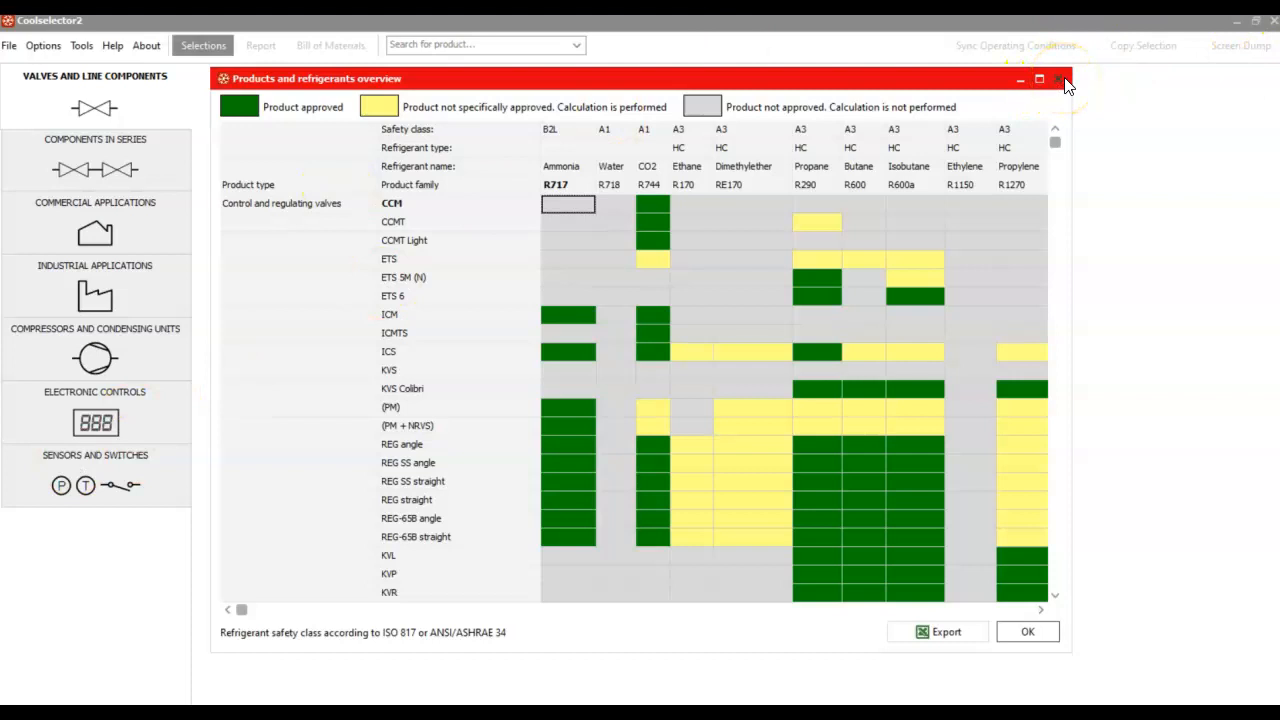
click(1062, 79)
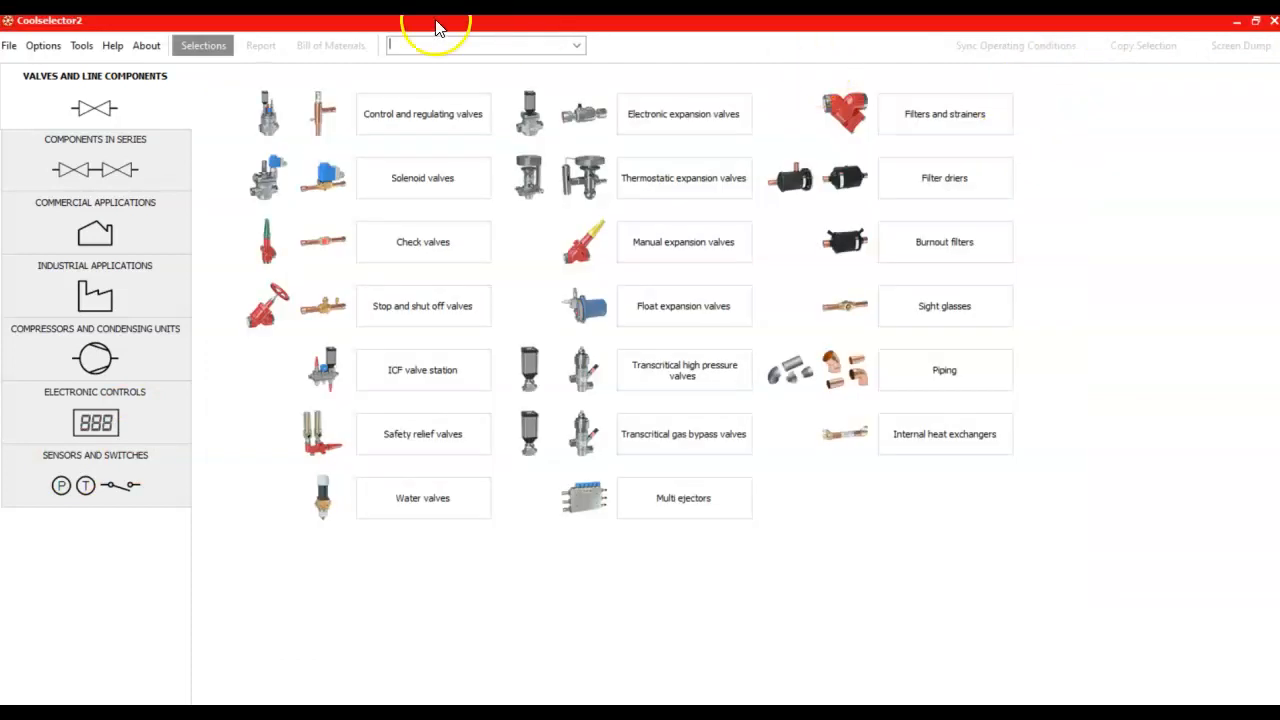
Step: Look through the available help resources: documentation, YouTube training series and webinars
click(108, 49)
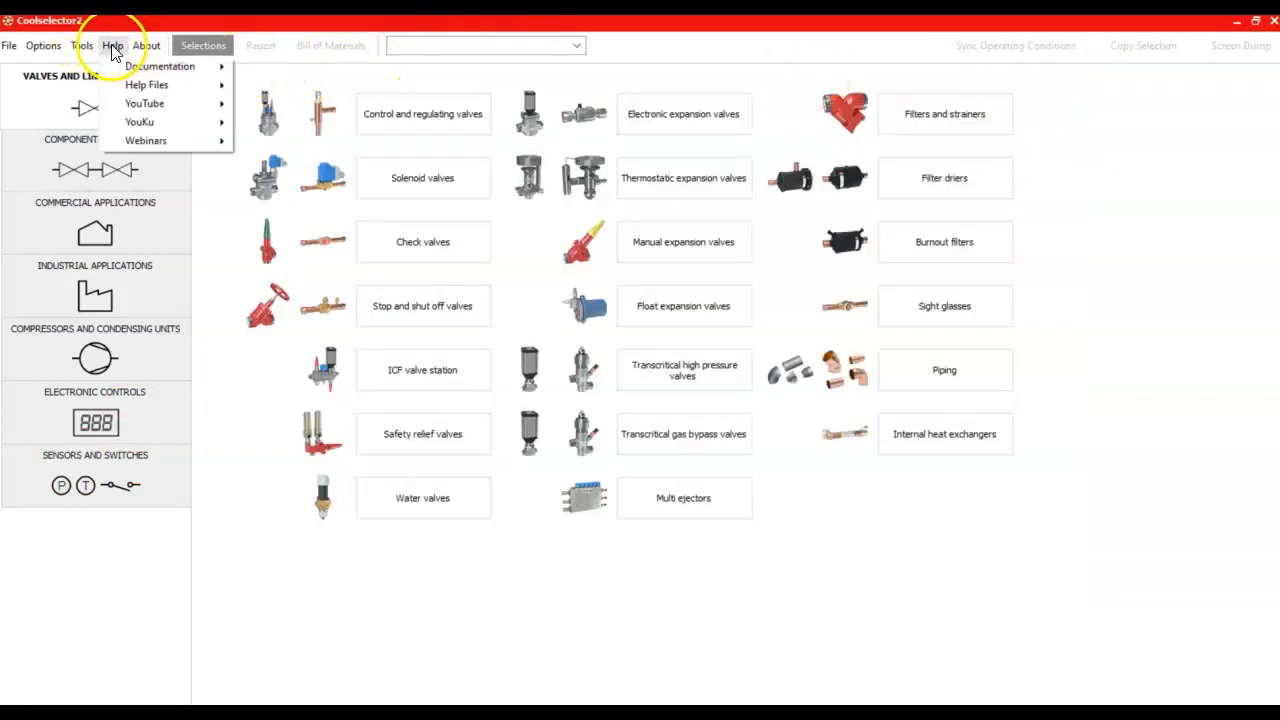
mouse_move(131, 70)
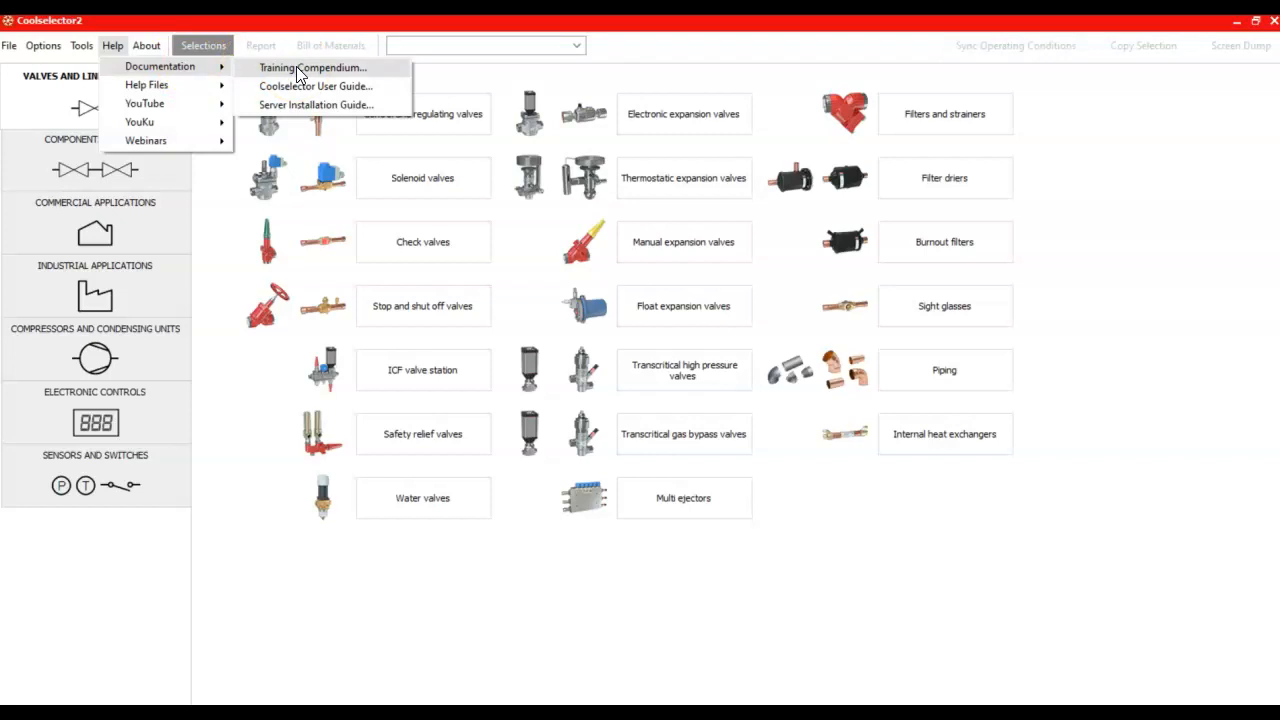
click(266, 72)
click(174, 110)
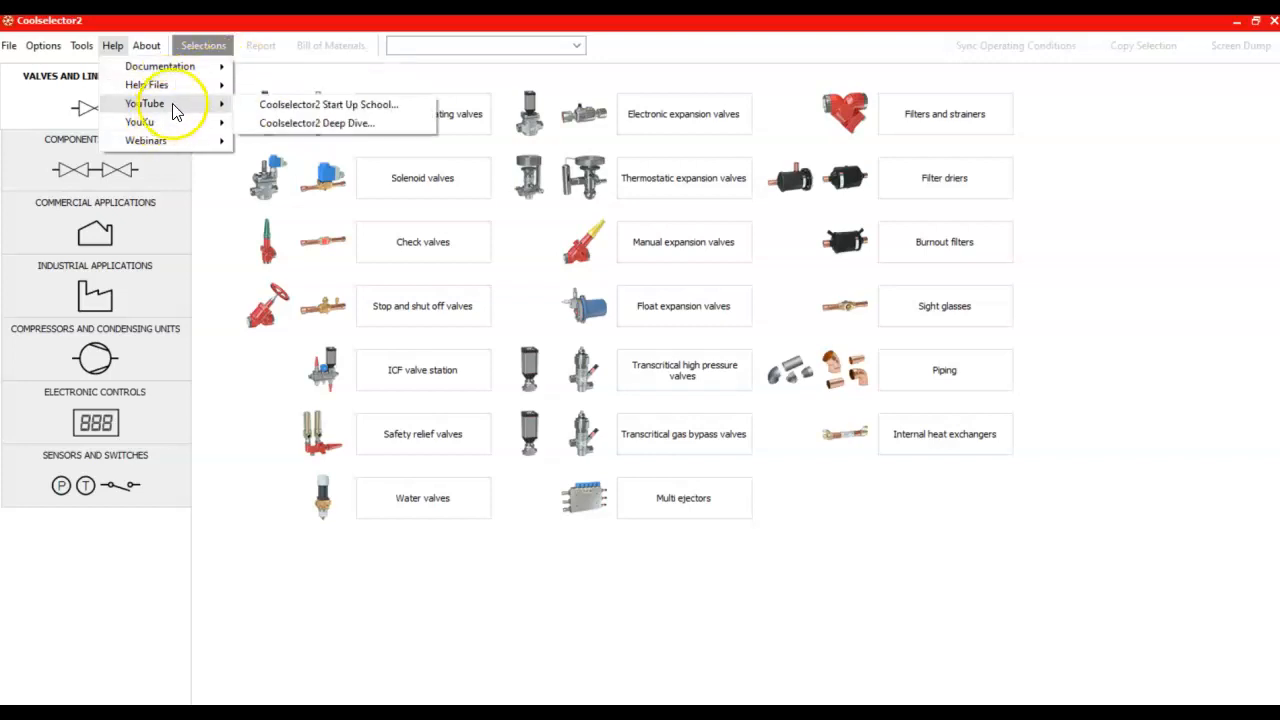
click(350, 106)
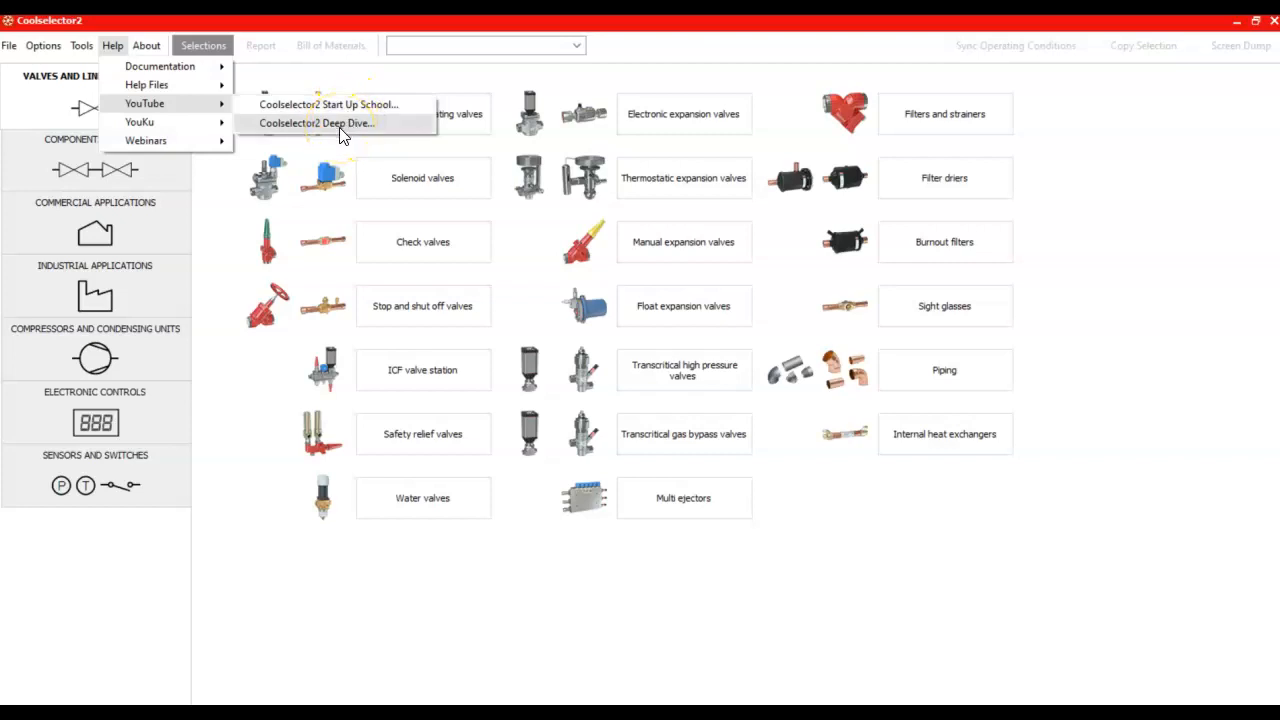
click(172, 141)
click(302, 150)
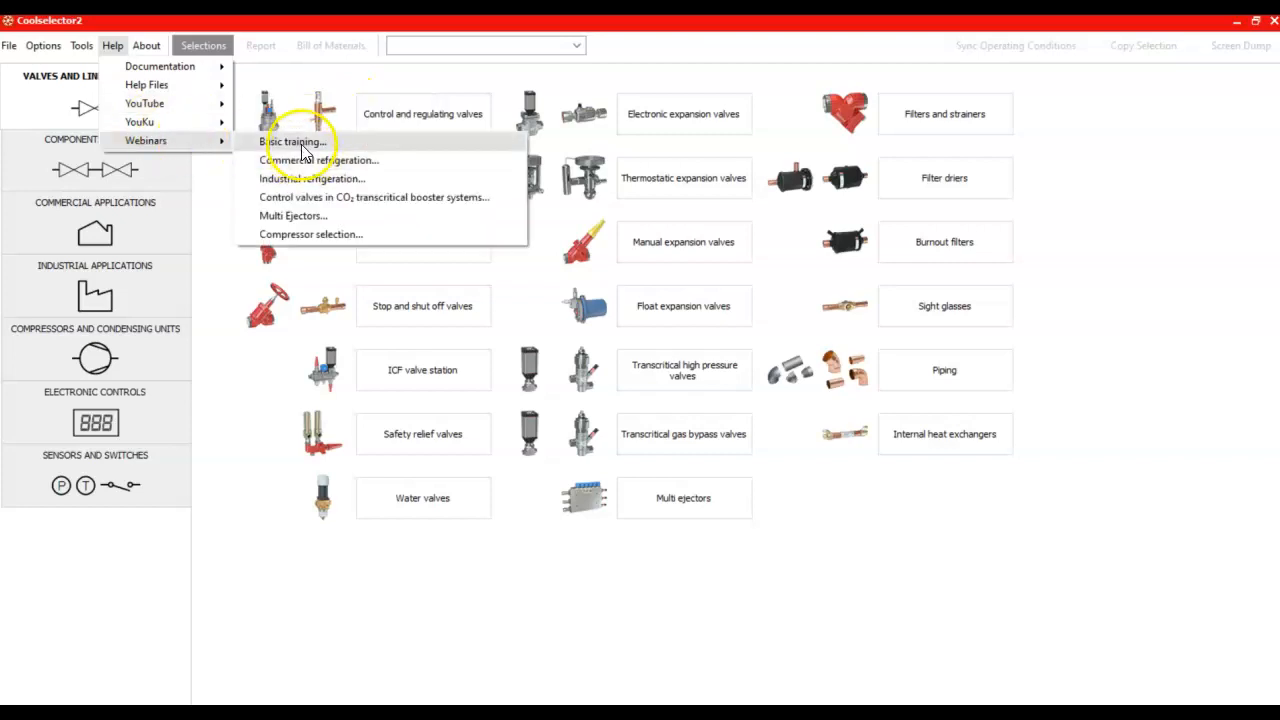
click(223, 306)
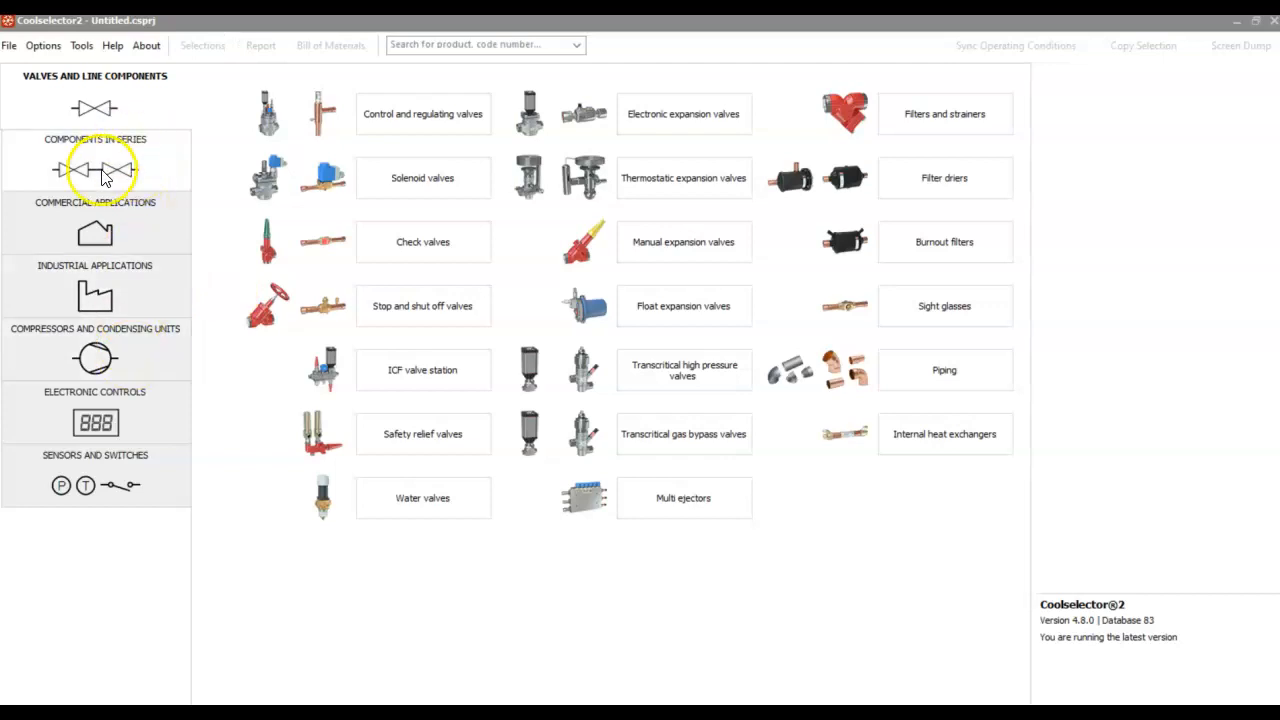
Step: Start a components-in-series calculation for the liquid line of a pump system and set its cooling capacity to 700 kW
click(95, 170)
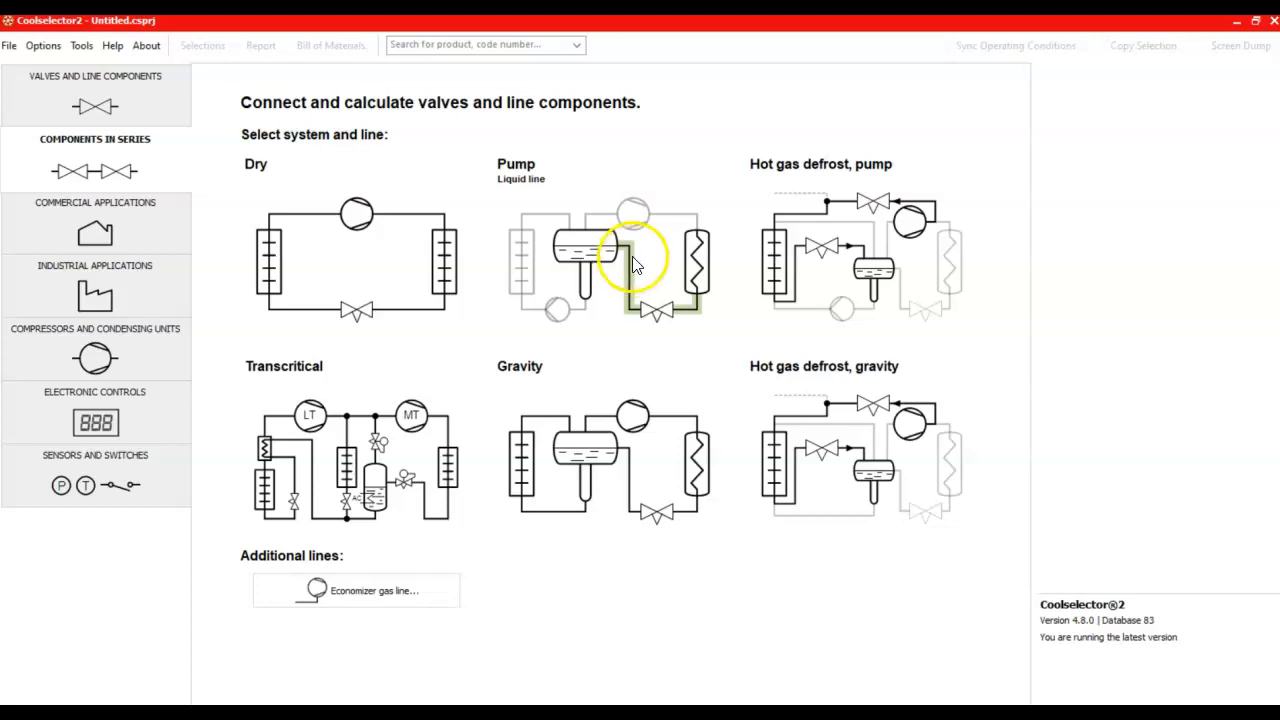
click(640, 317)
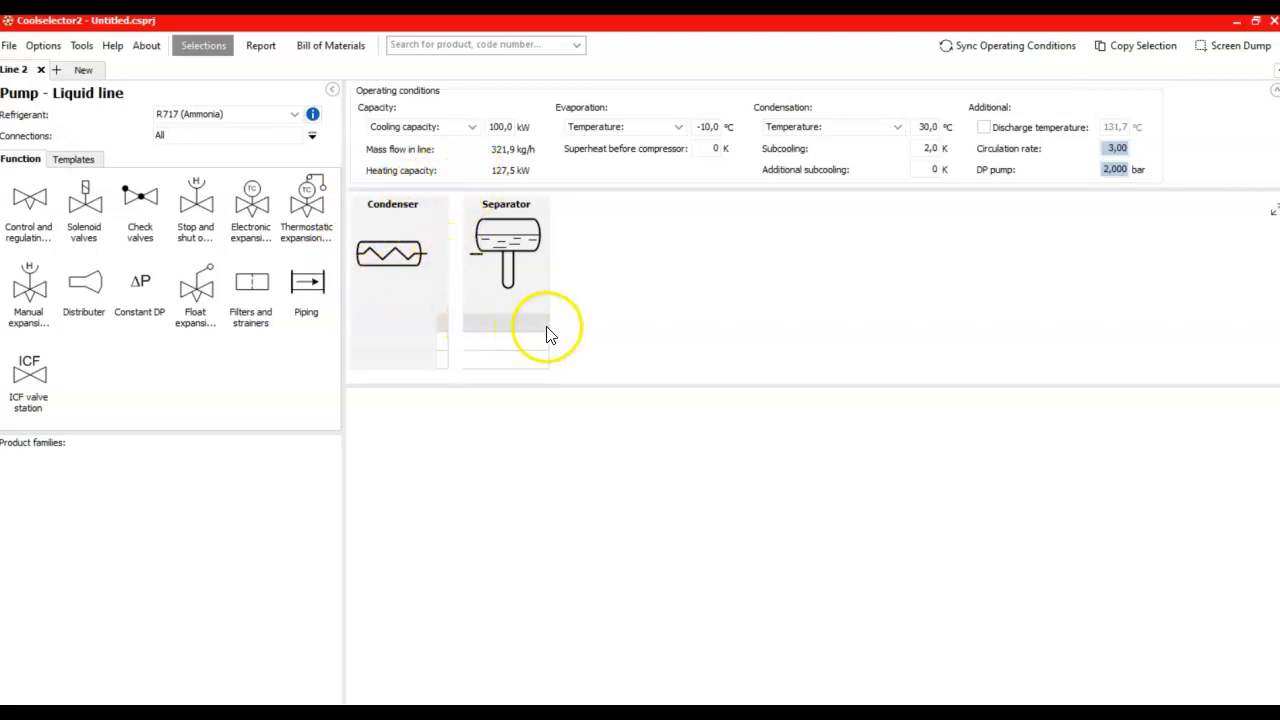
click(491, 123)
key(Tab)
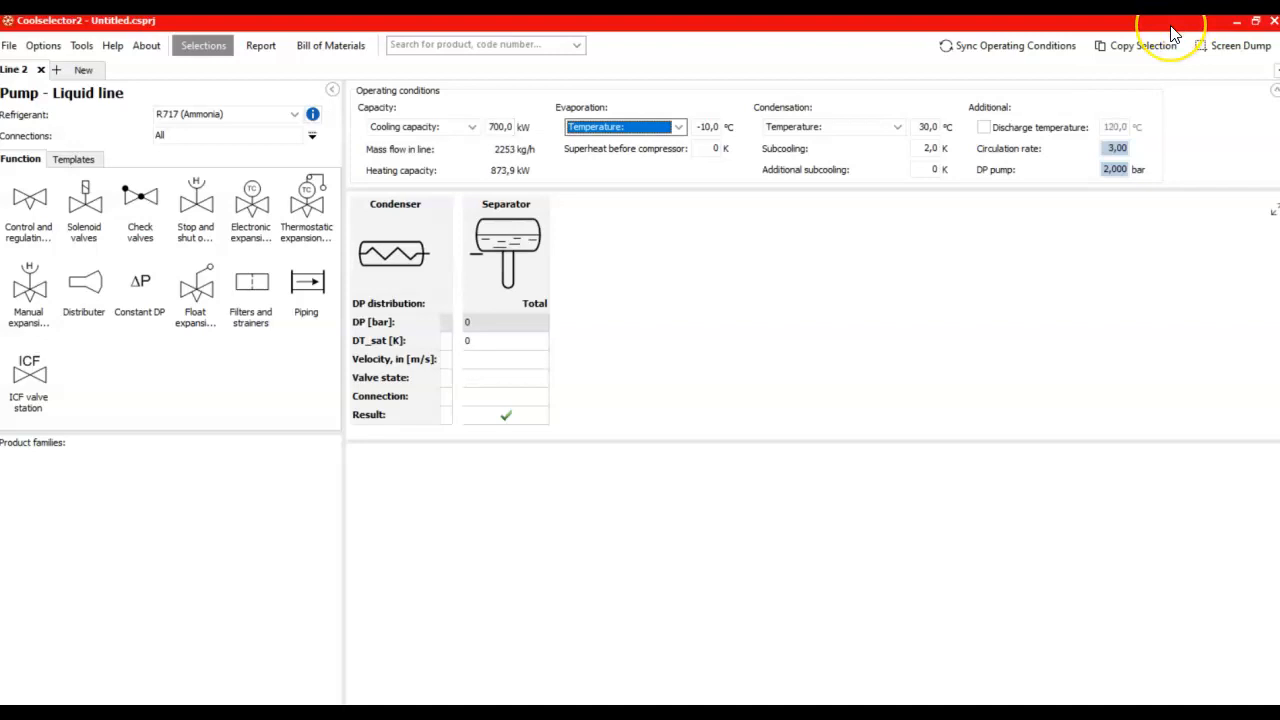
Step: Set the evaporation temperature to -30 °C and select the condensation temperature value
key(Tab)
text(-)
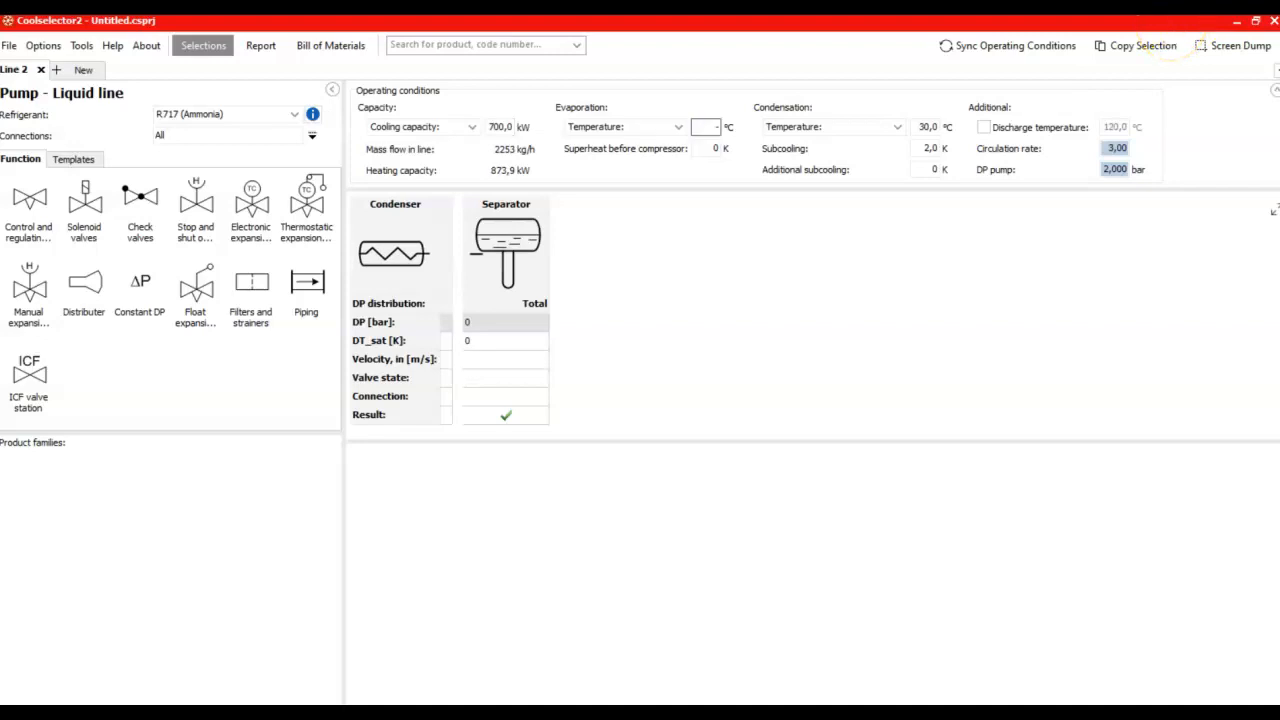
key(Tab)
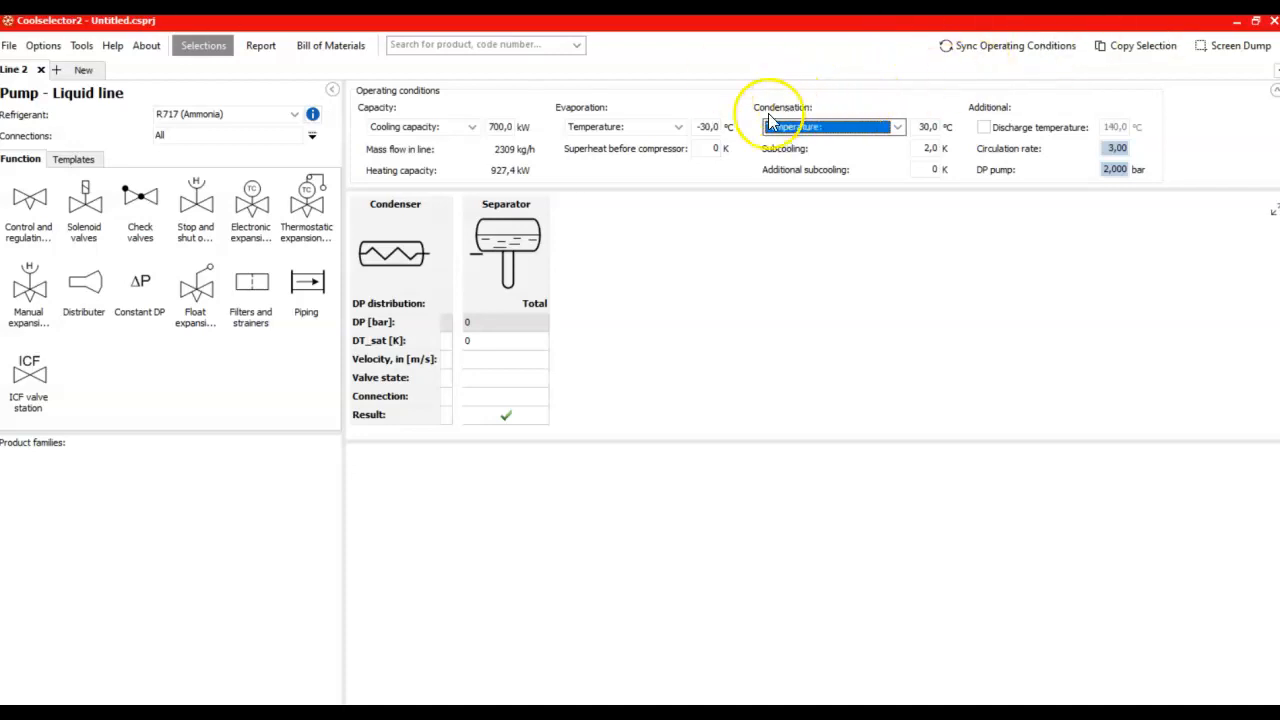
click(927, 127)
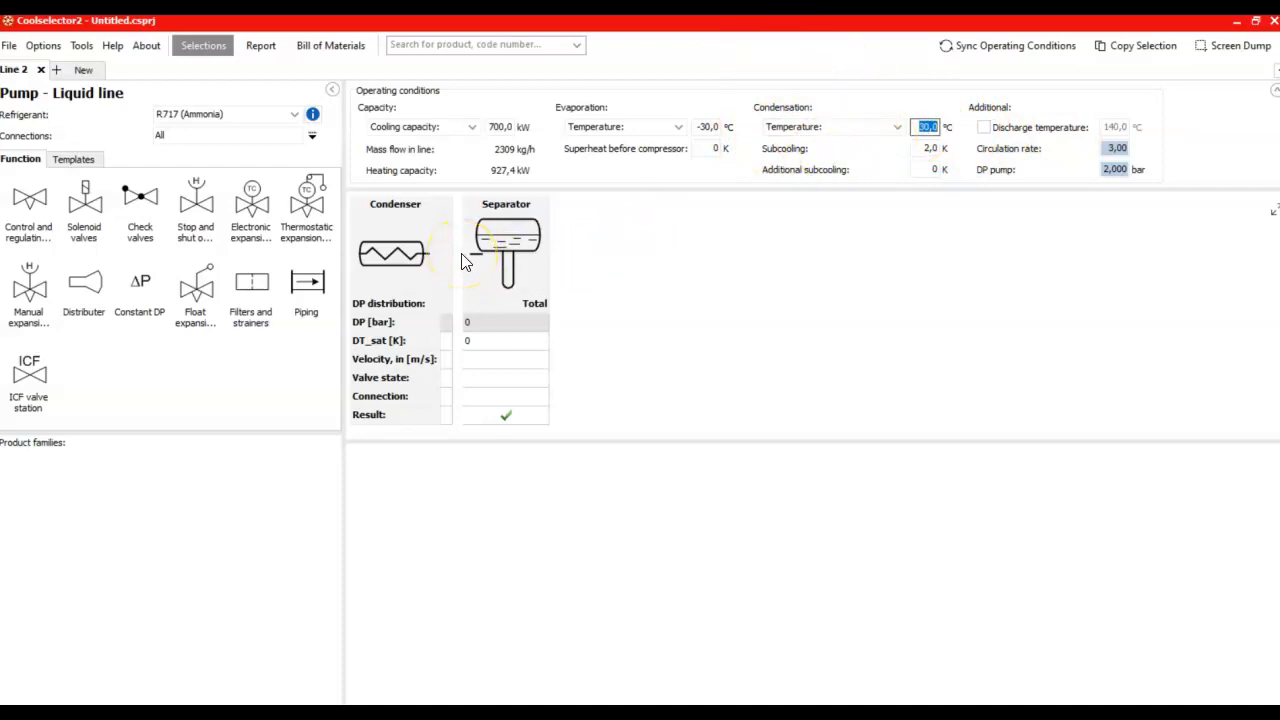
Step: Add an SVA angle shut-off valve and a FIA straight plain strainer to the liquid line
click(195, 205)
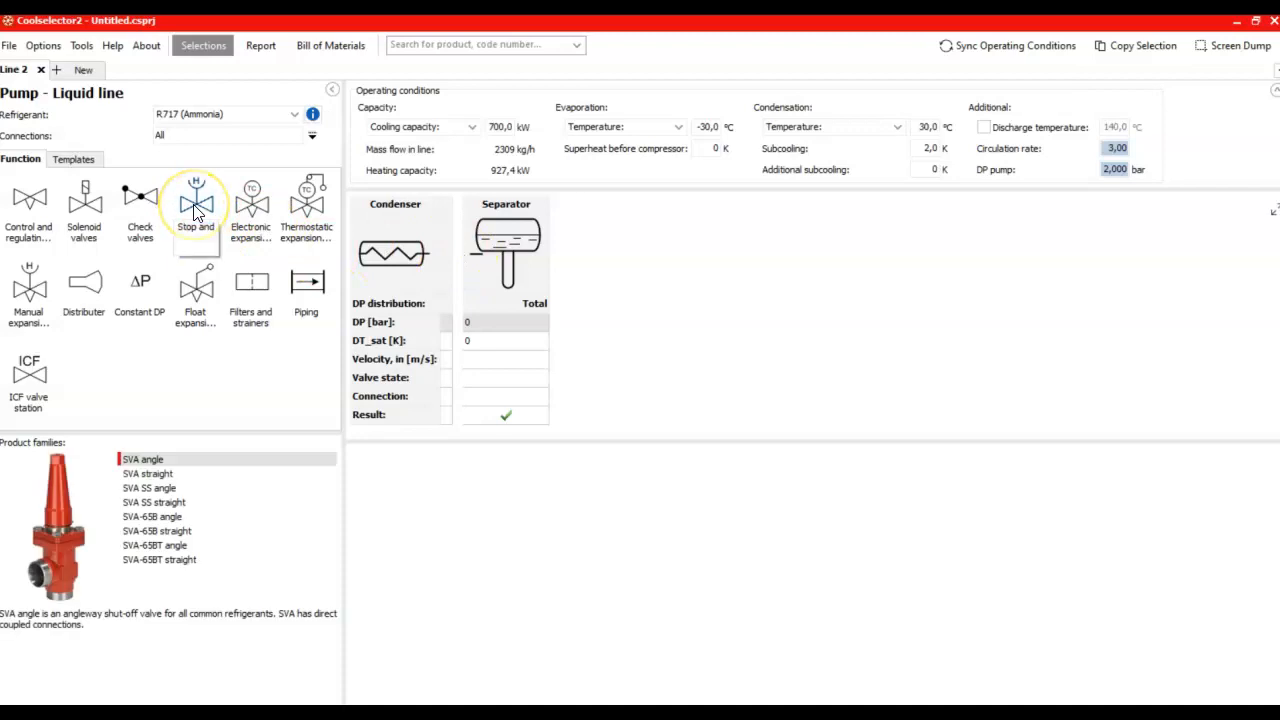
double_click(136, 470)
click(140, 474)
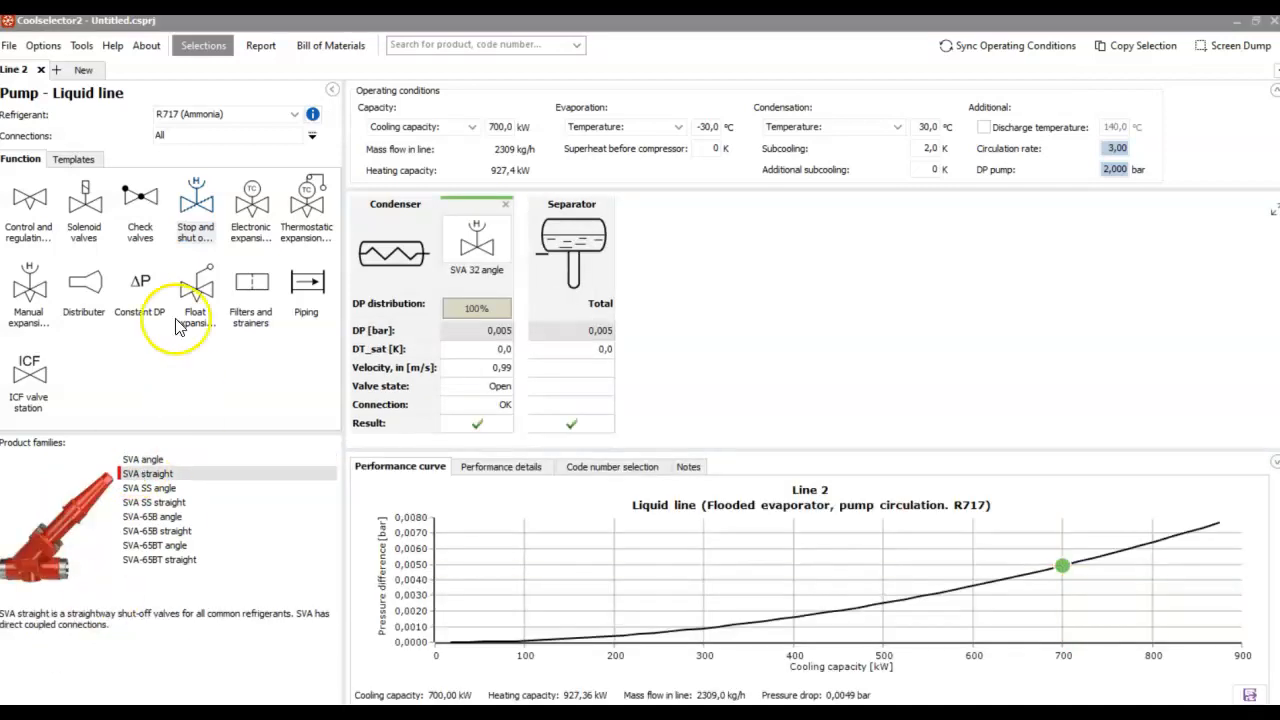
click(253, 287)
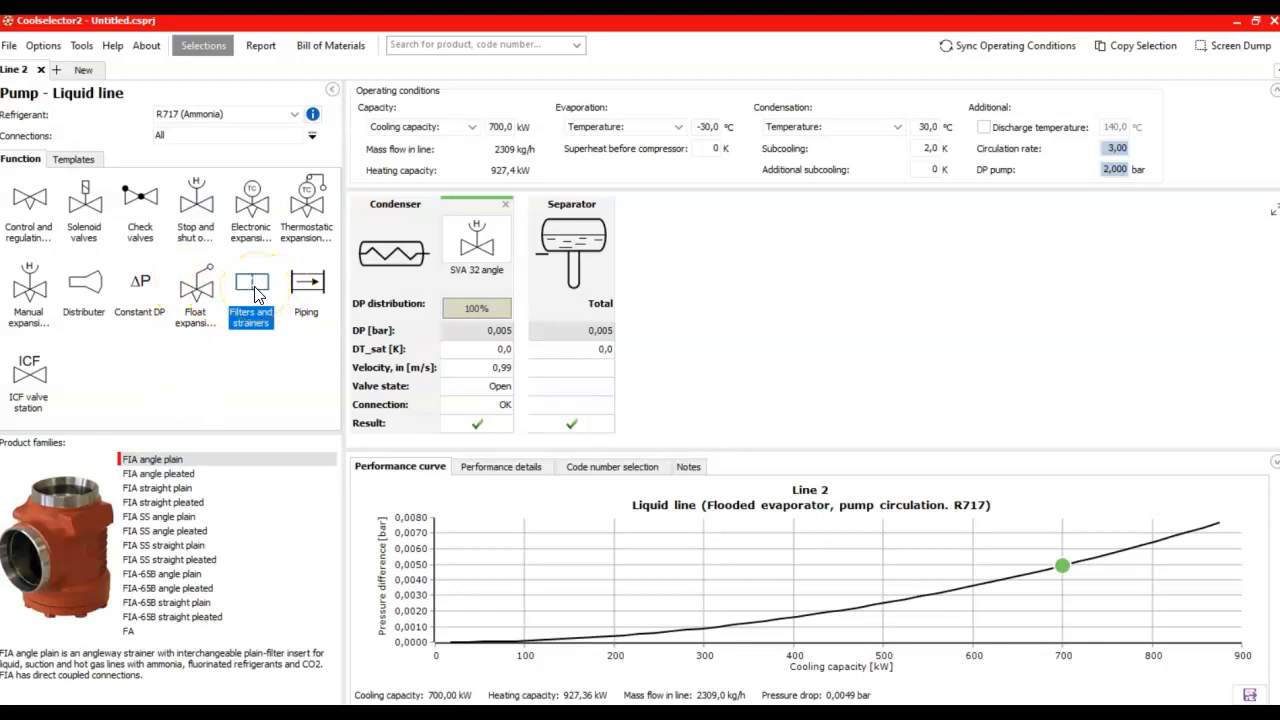
click(158, 488)
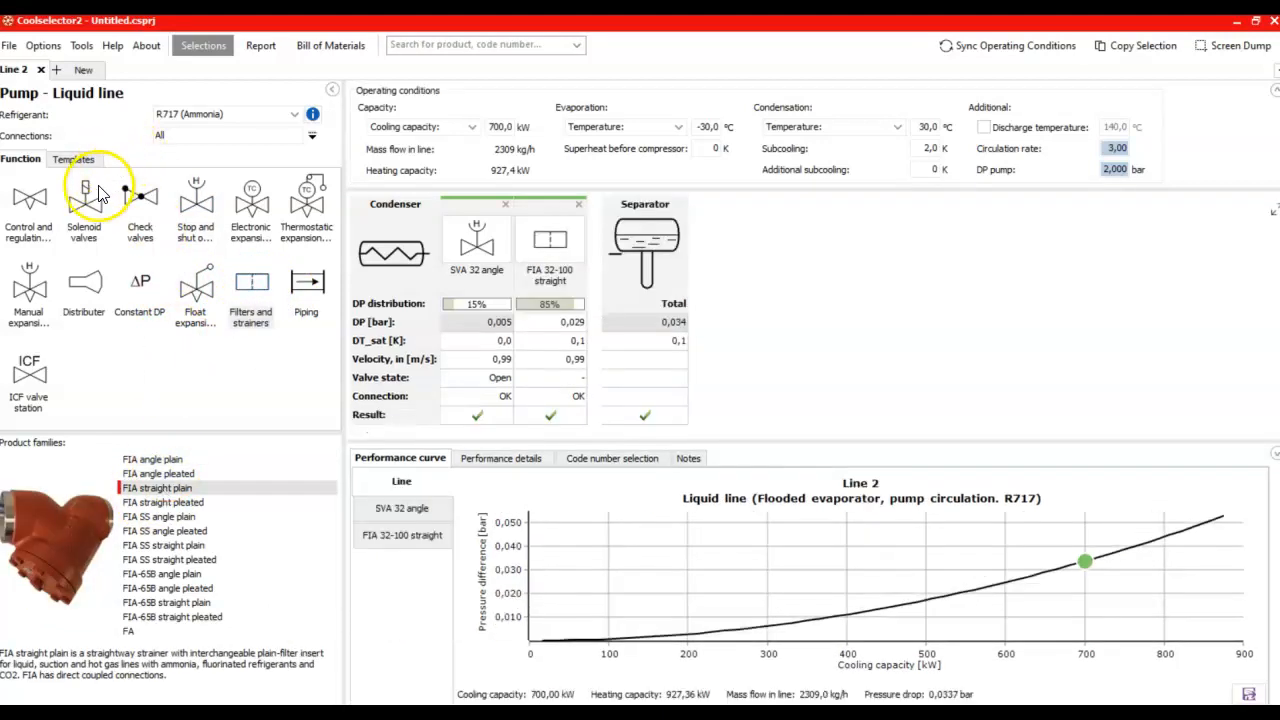
Step: Add an EVRAT solenoid valve and an ICM electronic expansion valve after the strainer
click(87, 200)
click(145, 474)
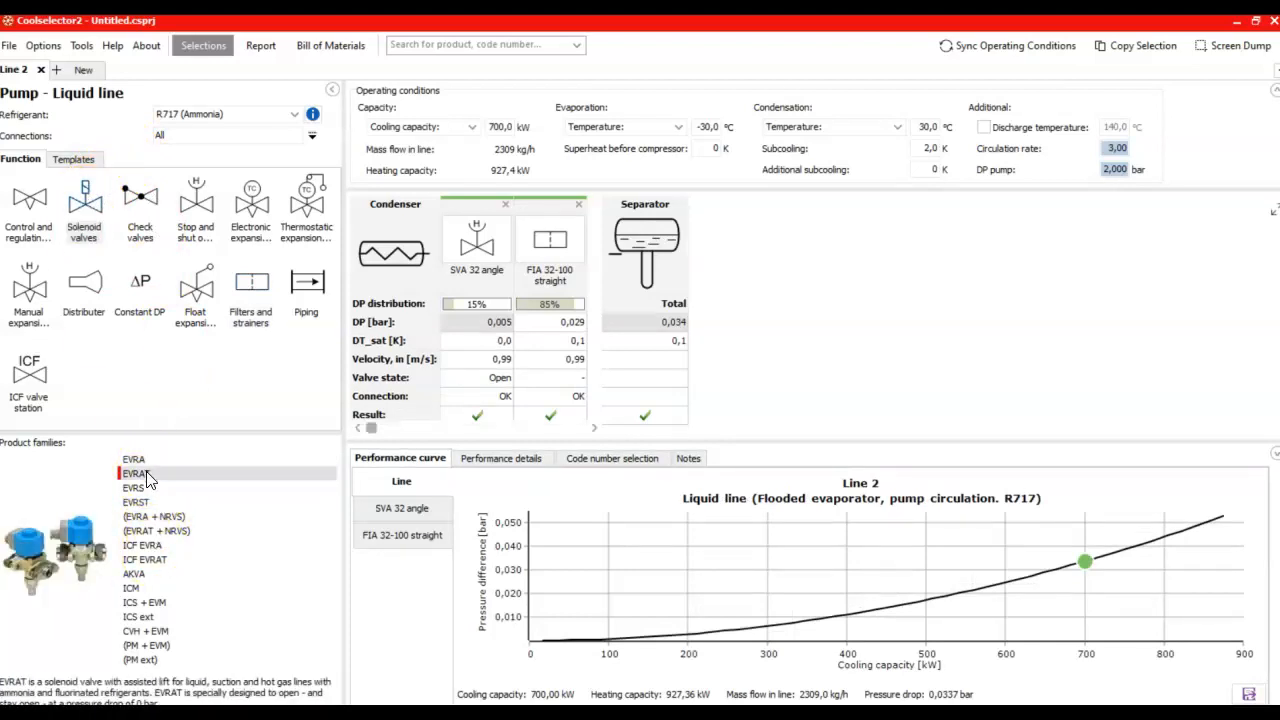
click(250, 210)
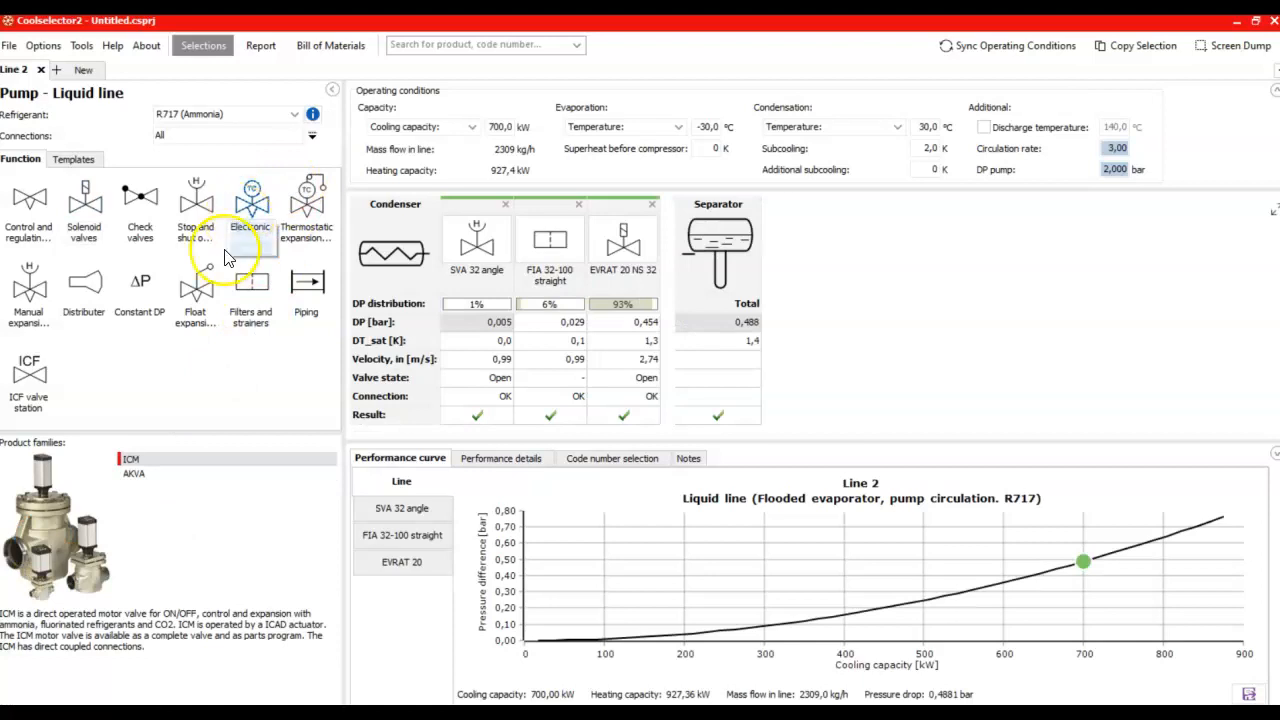
click(136, 462)
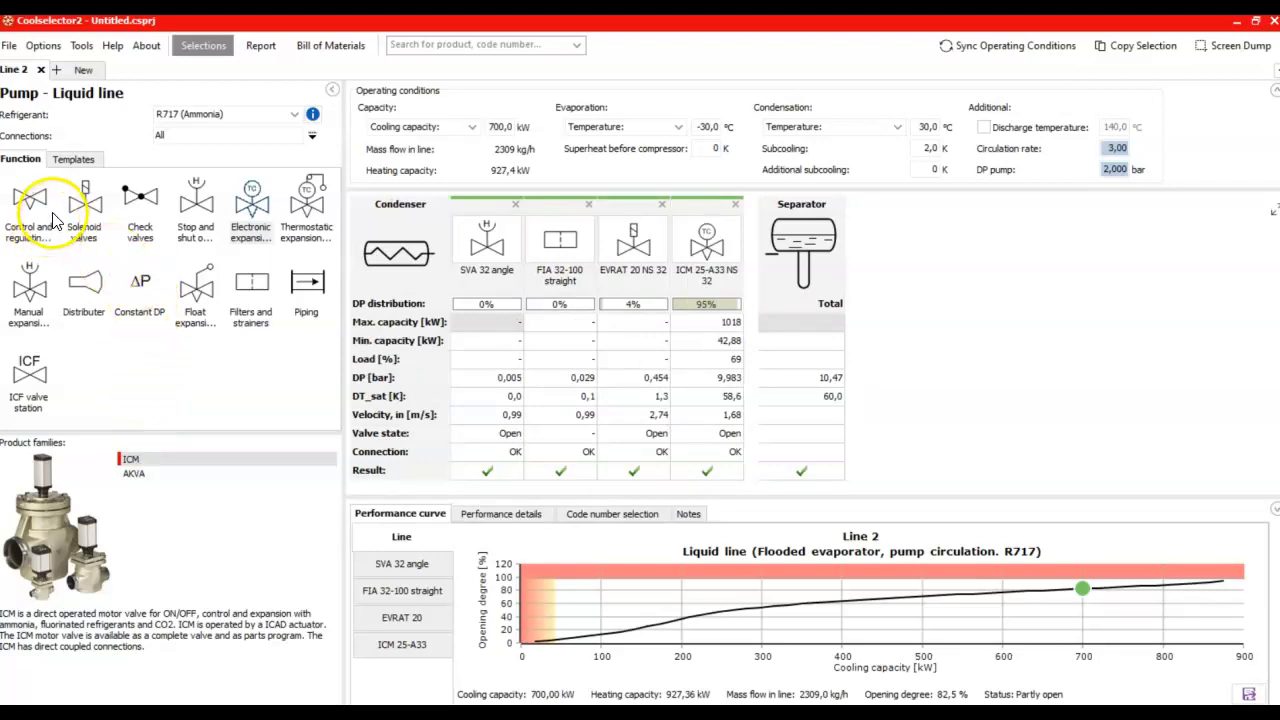
Step: Add an SVA straight shut-off valve after the ICM valve and choose the SVA 32 straight size for it
click(194, 228)
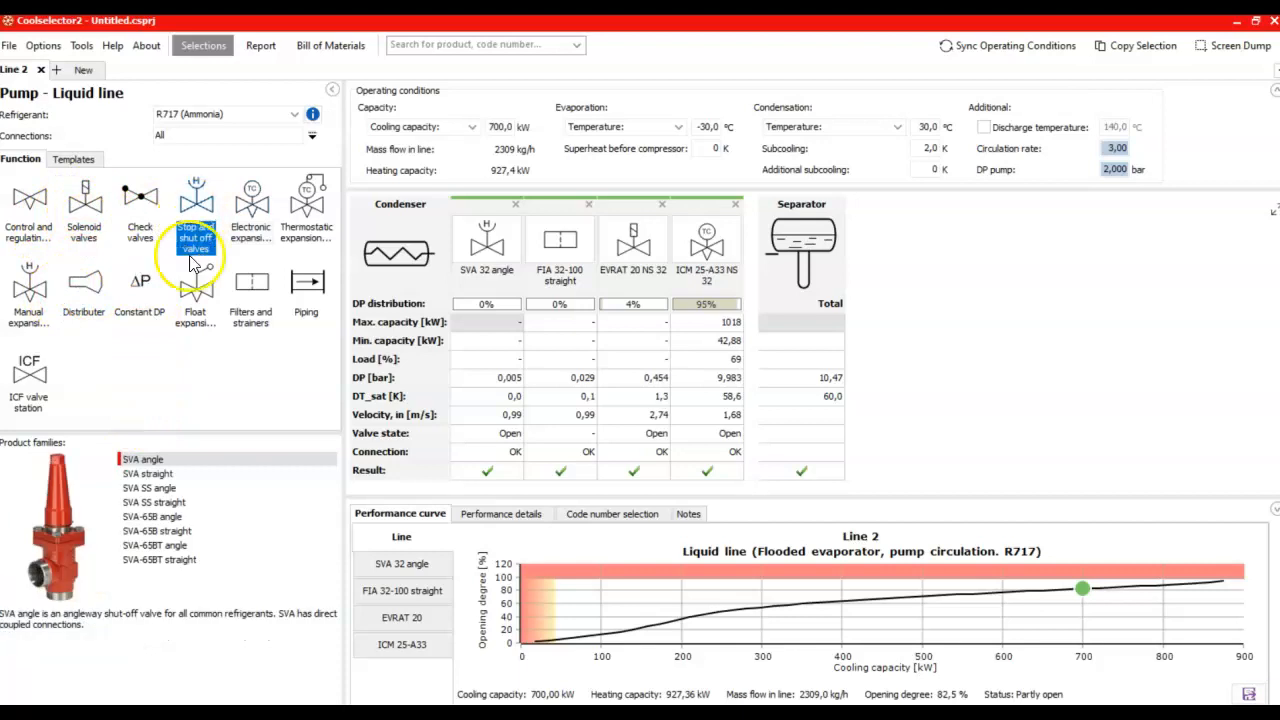
click(164, 475)
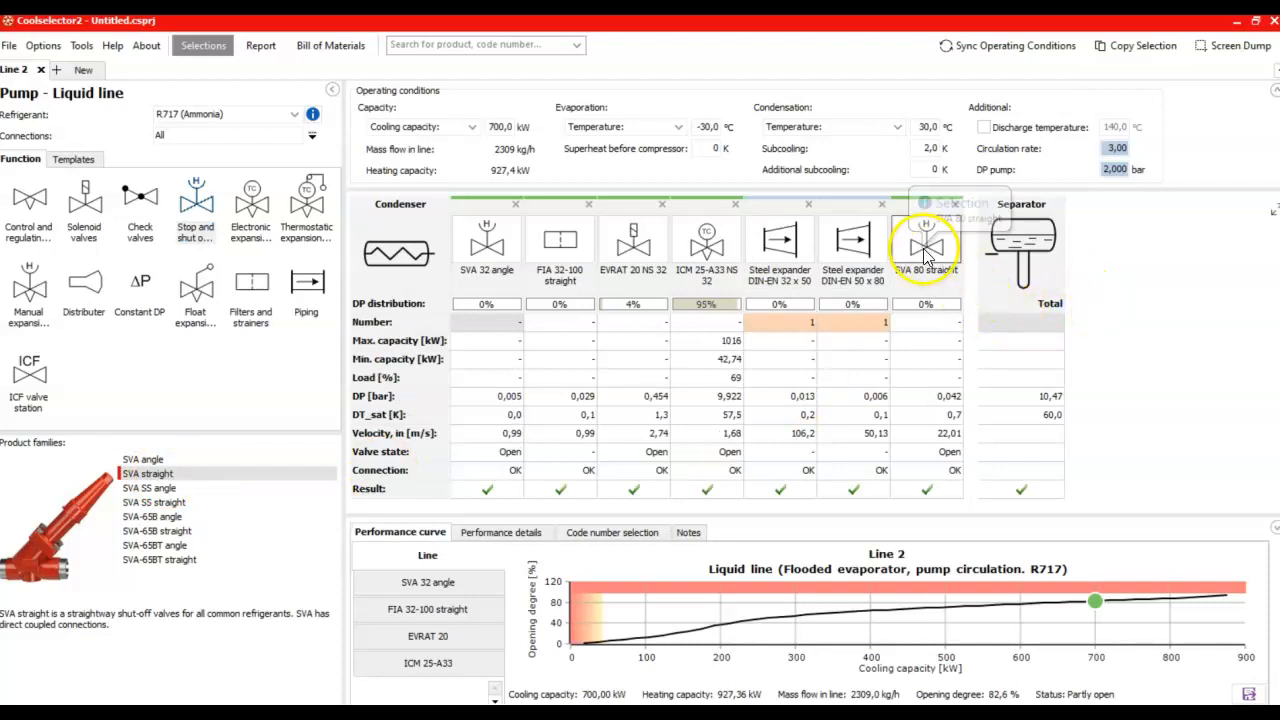
click(912, 250)
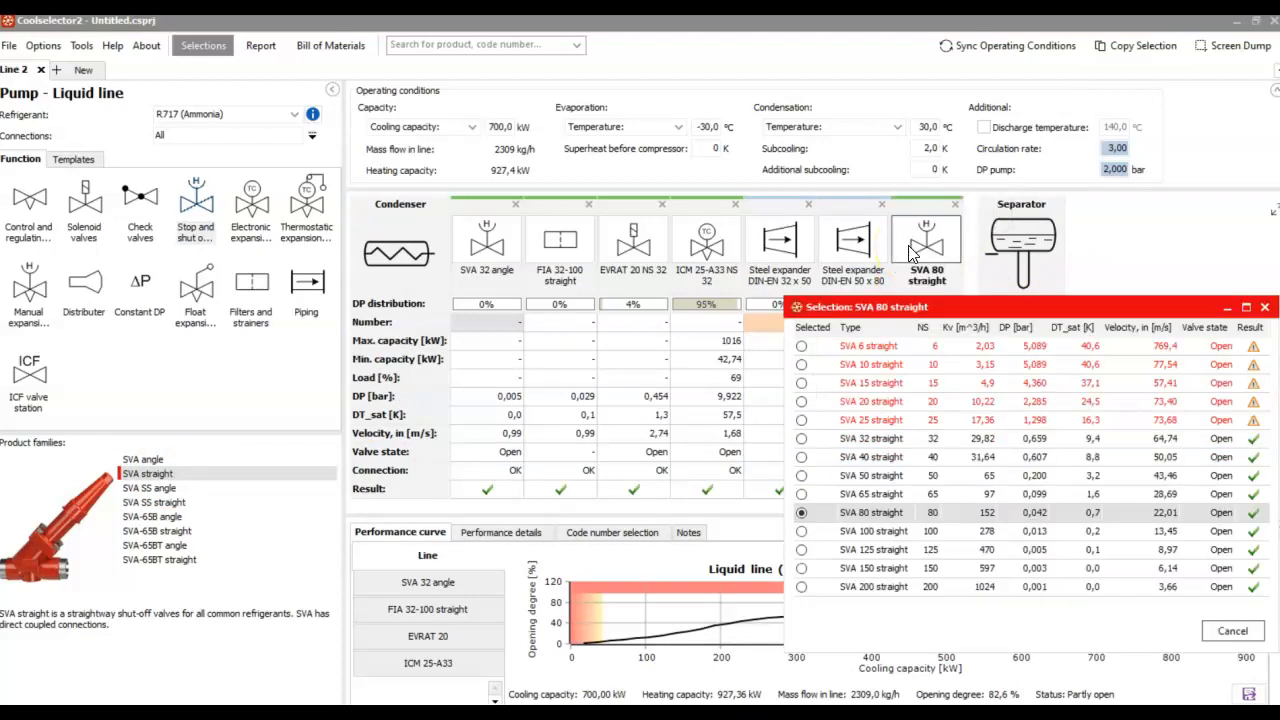
click(878, 448)
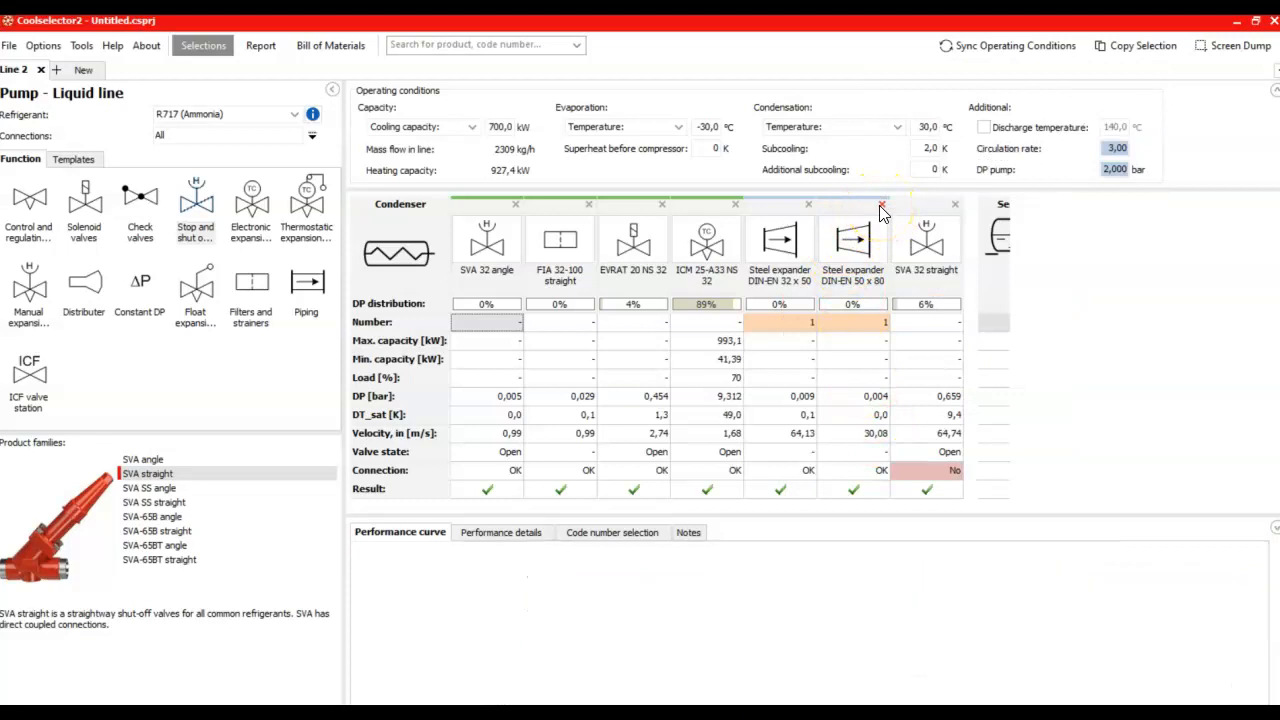
Step: Remove both steel expanders from the line and keep SVA 32 straight as the last shut-off valve's size
click(881, 205)
click(809, 204)
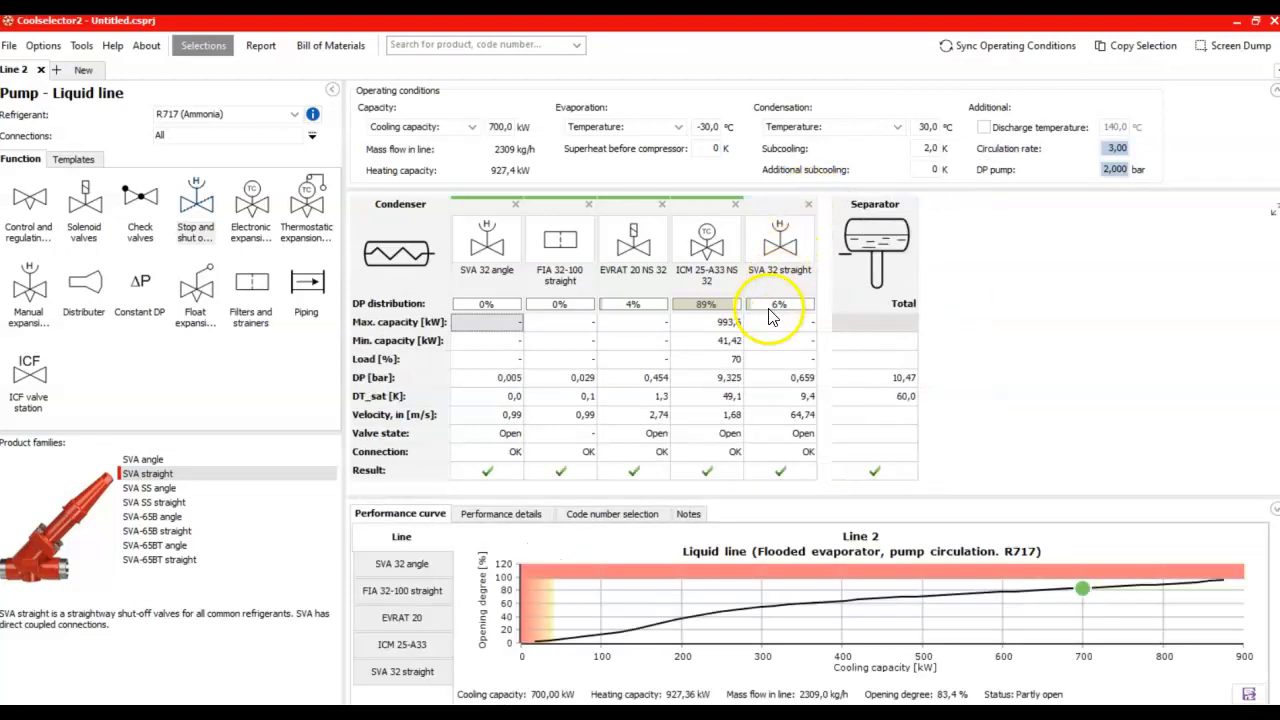
click(781, 243)
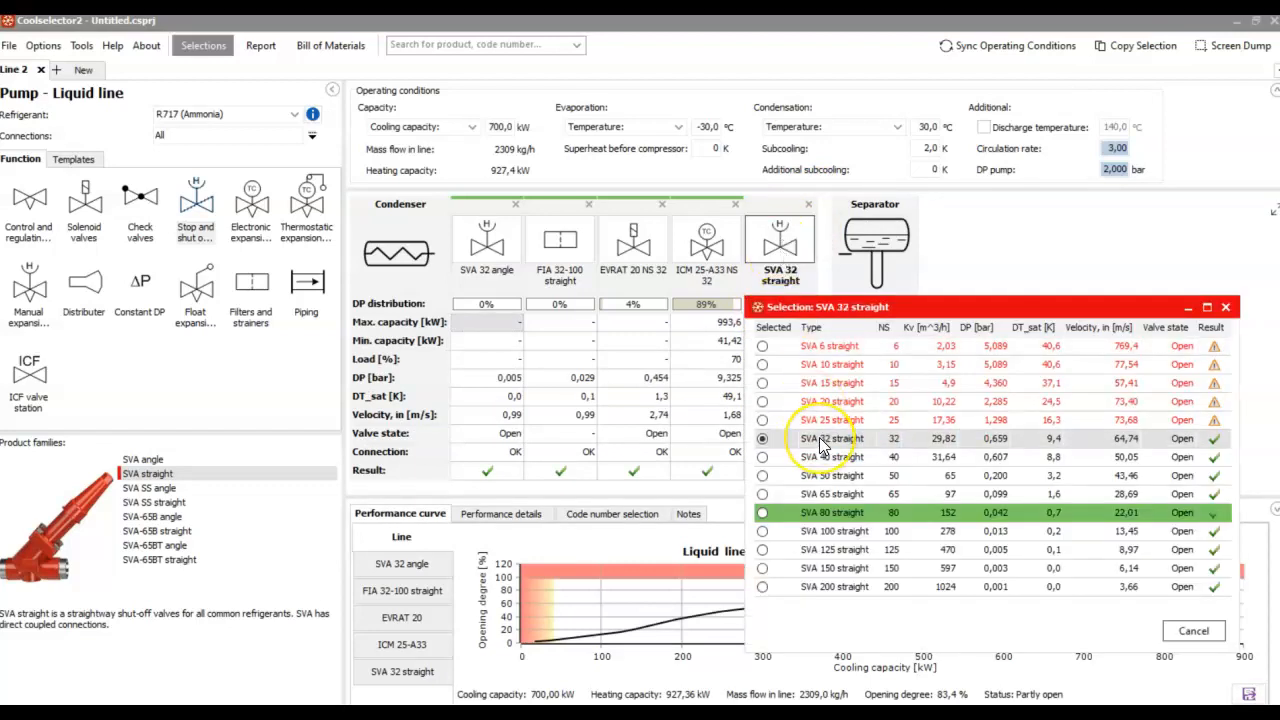
click(820, 440)
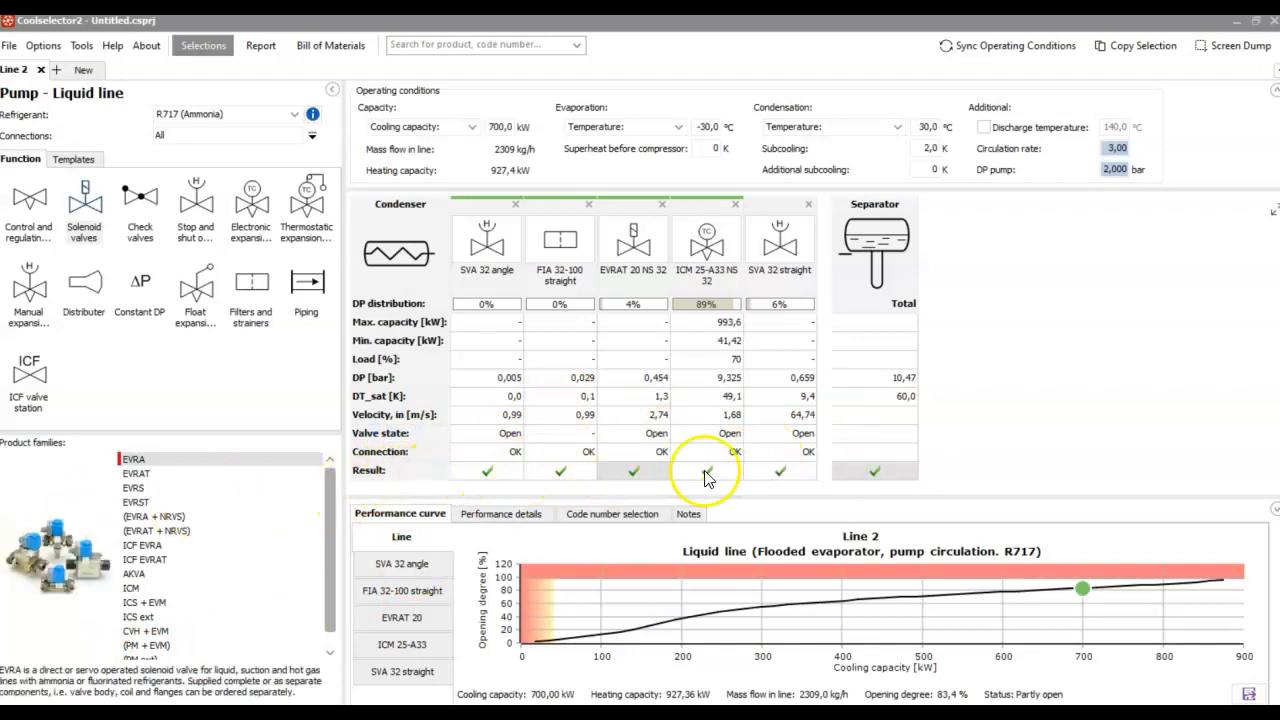
Step: Enlarge the results area and examine the line's performance curve at its highest cooling capacity
click(1000, 456)
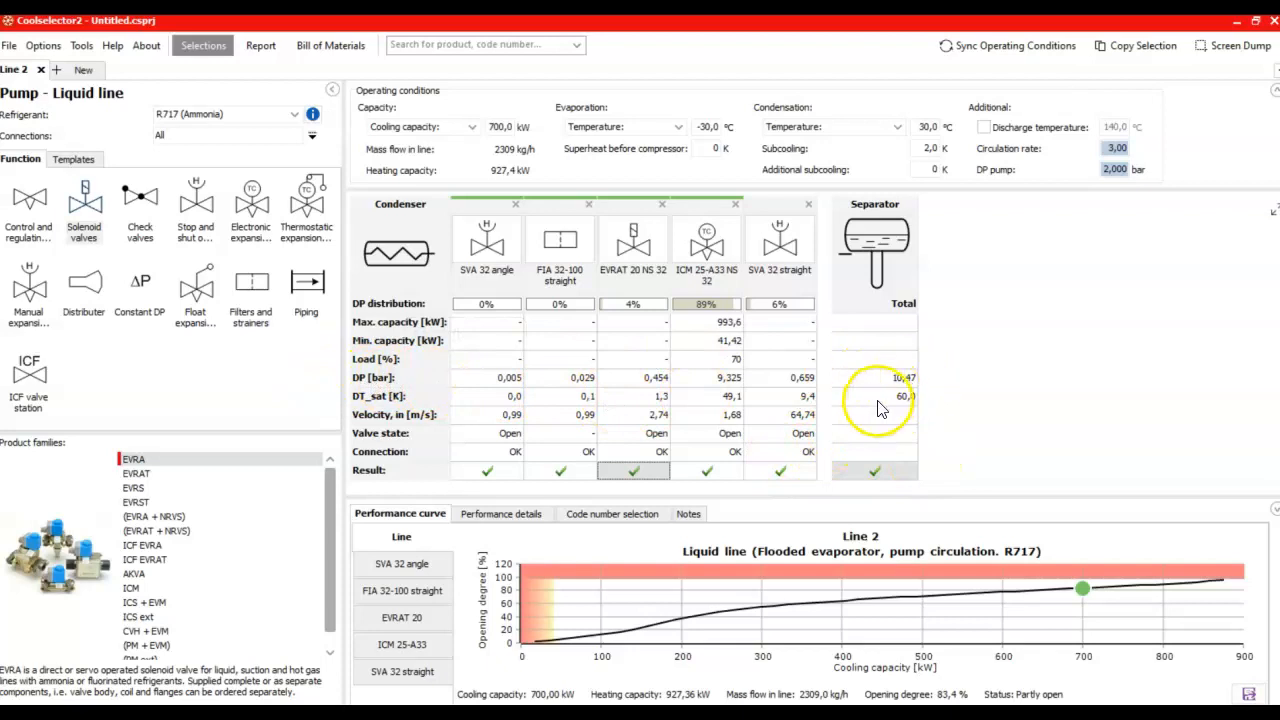
click(1273, 211)
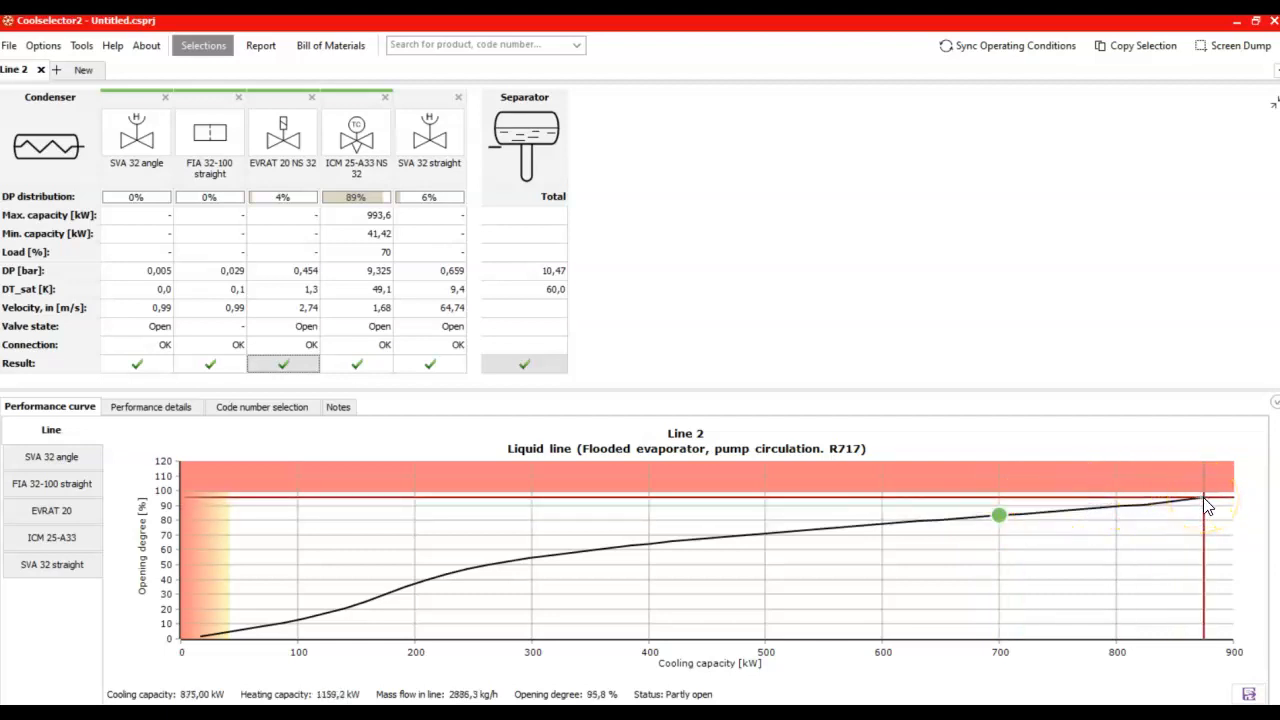
click(1203, 497)
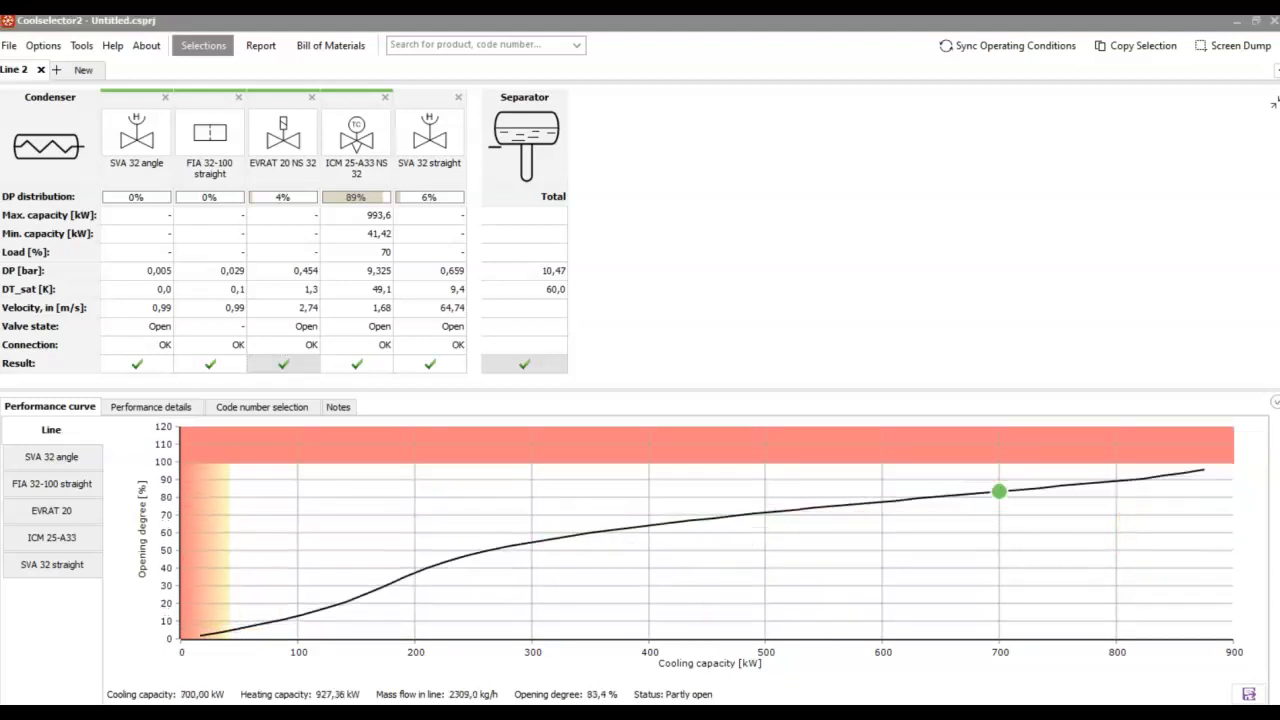
Step: Compare the performance curves of the individual components and return to the curve of the whole line
click(47, 453)
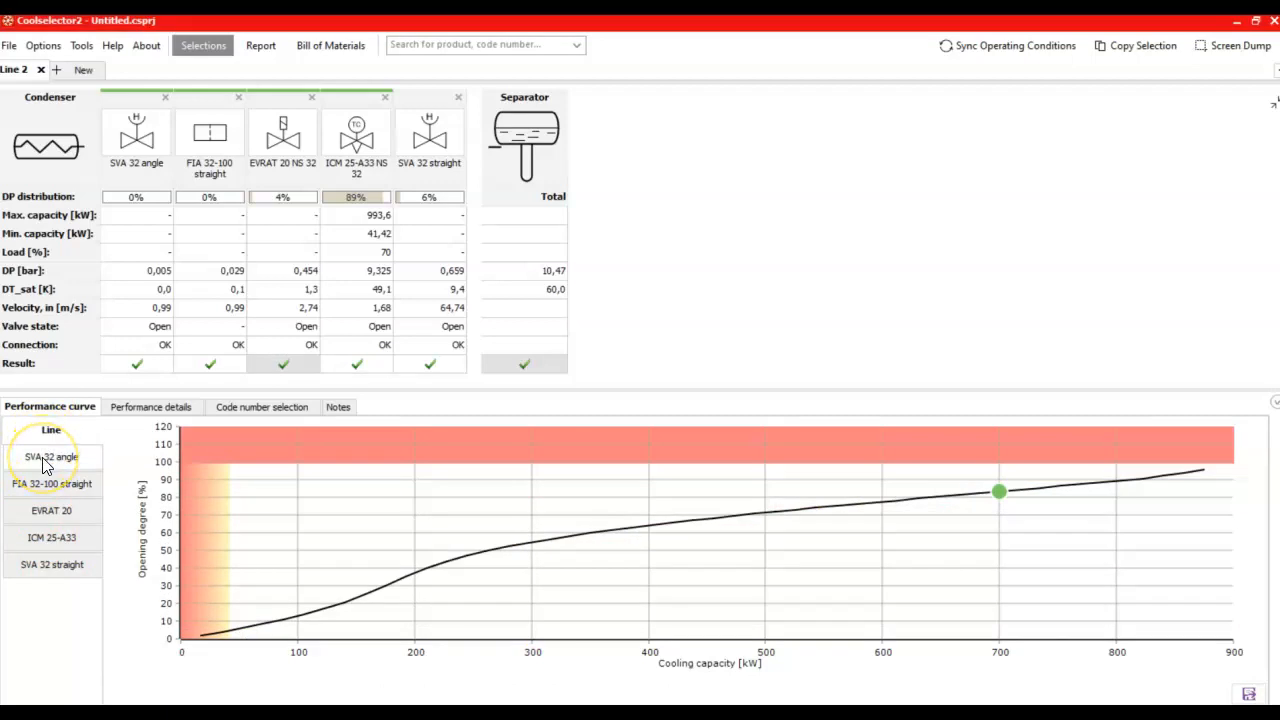
click(35, 484)
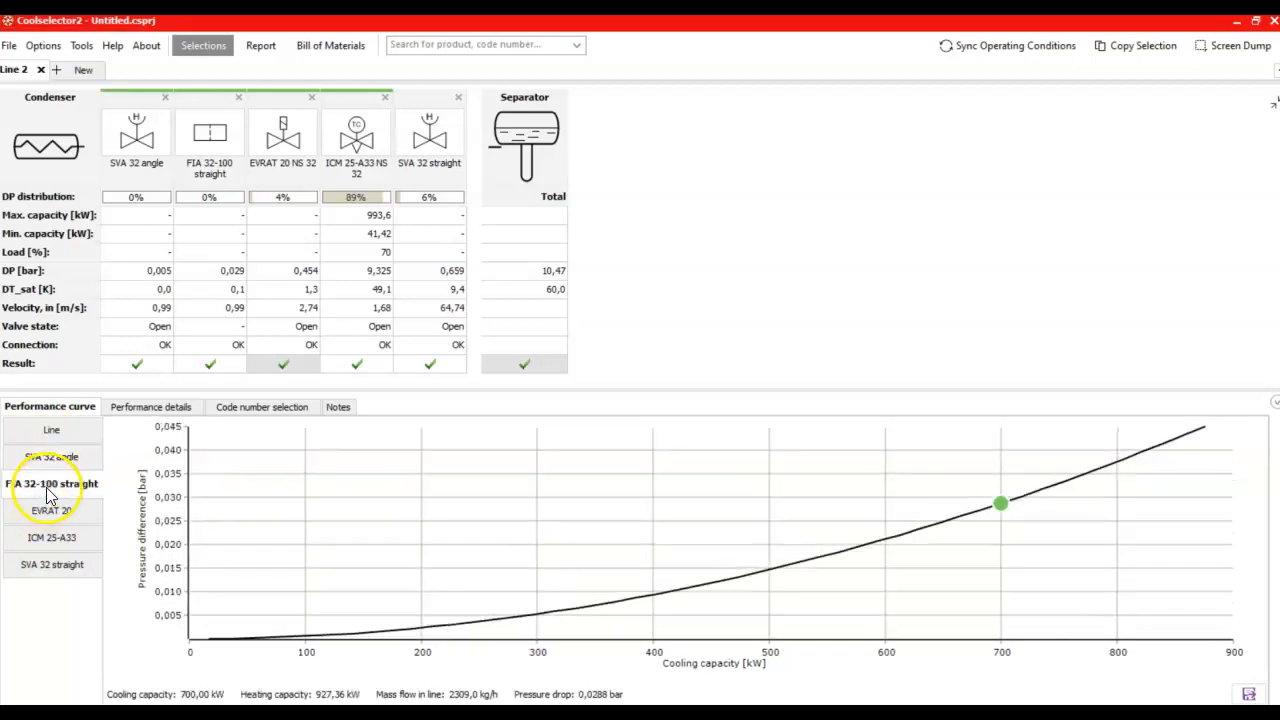
click(35, 512)
click(36, 540)
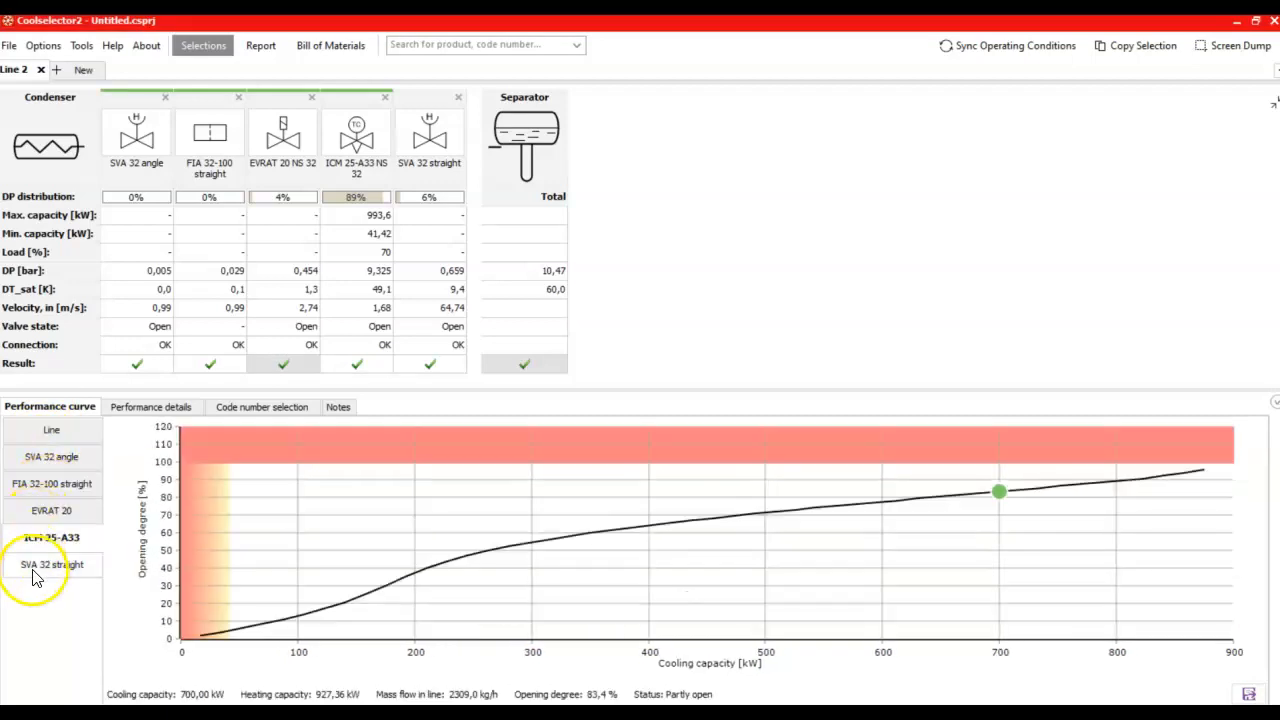
click(37, 564)
click(55, 456)
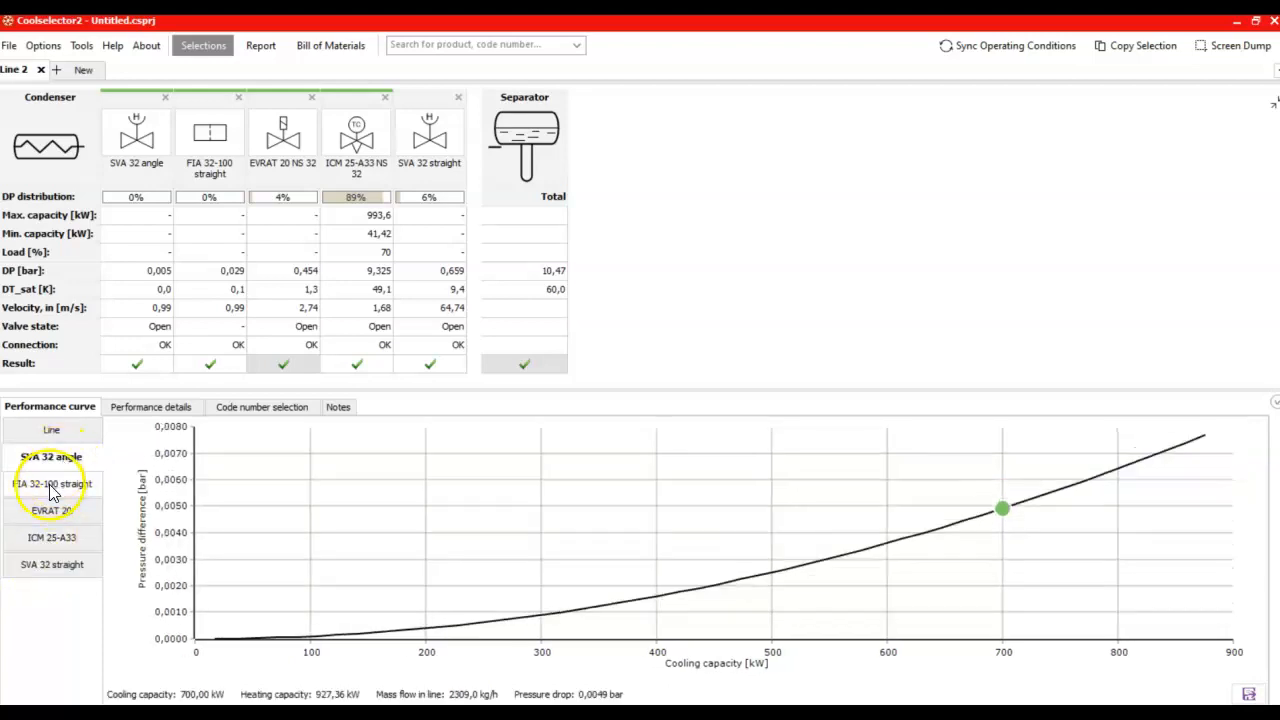
click(50, 488)
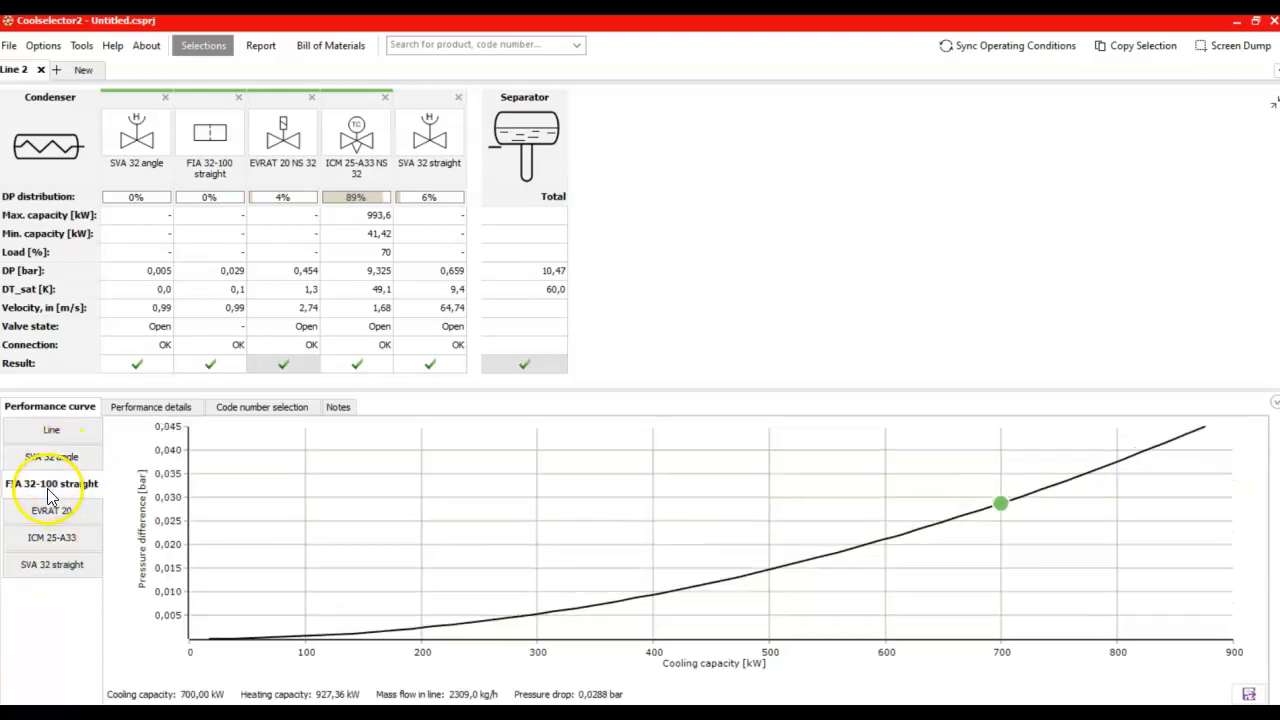
click(51, 431)
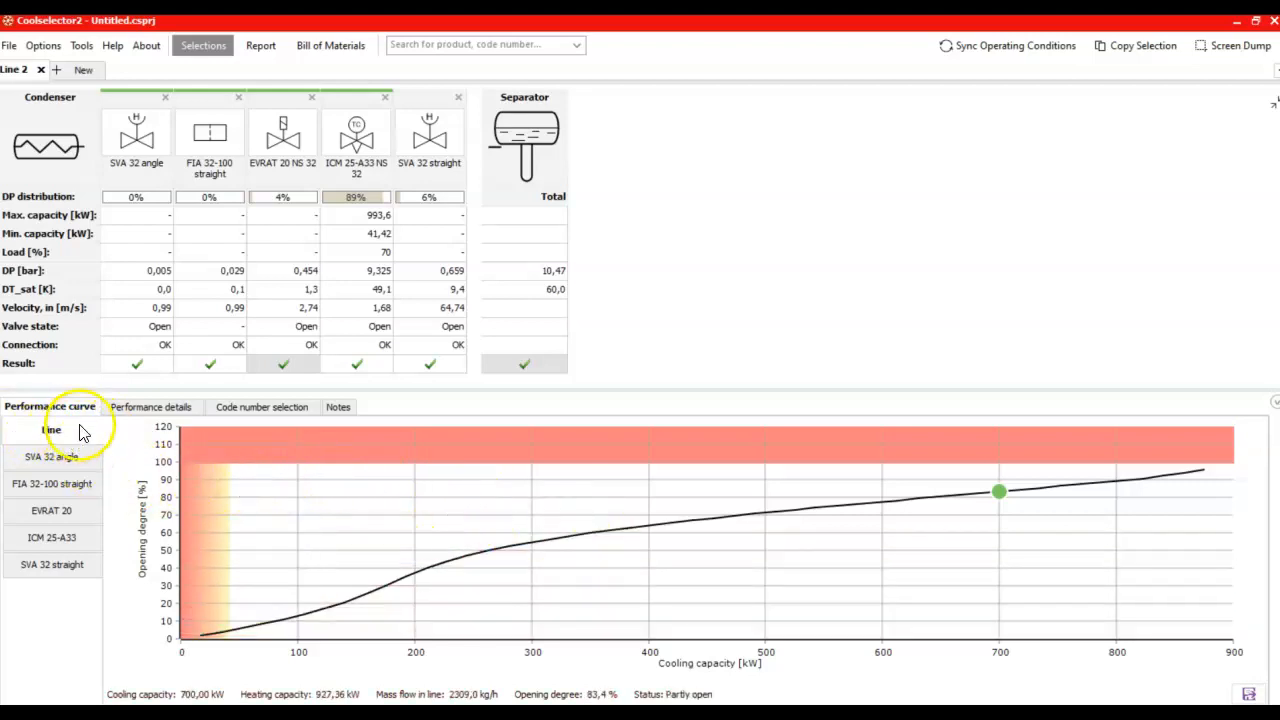
Step: Open the performance details, examine the detailed log(p)-h diagram at full-screen size, and close it
click(177, 416)
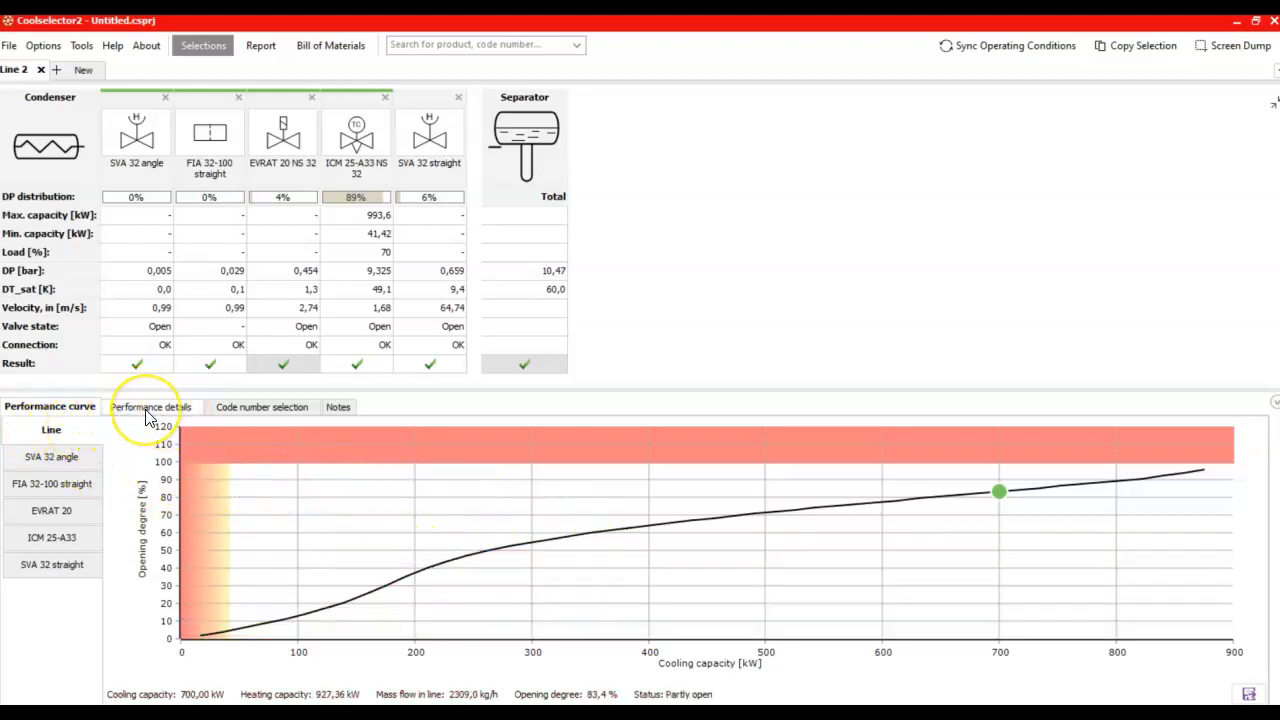
click(1043, 515)
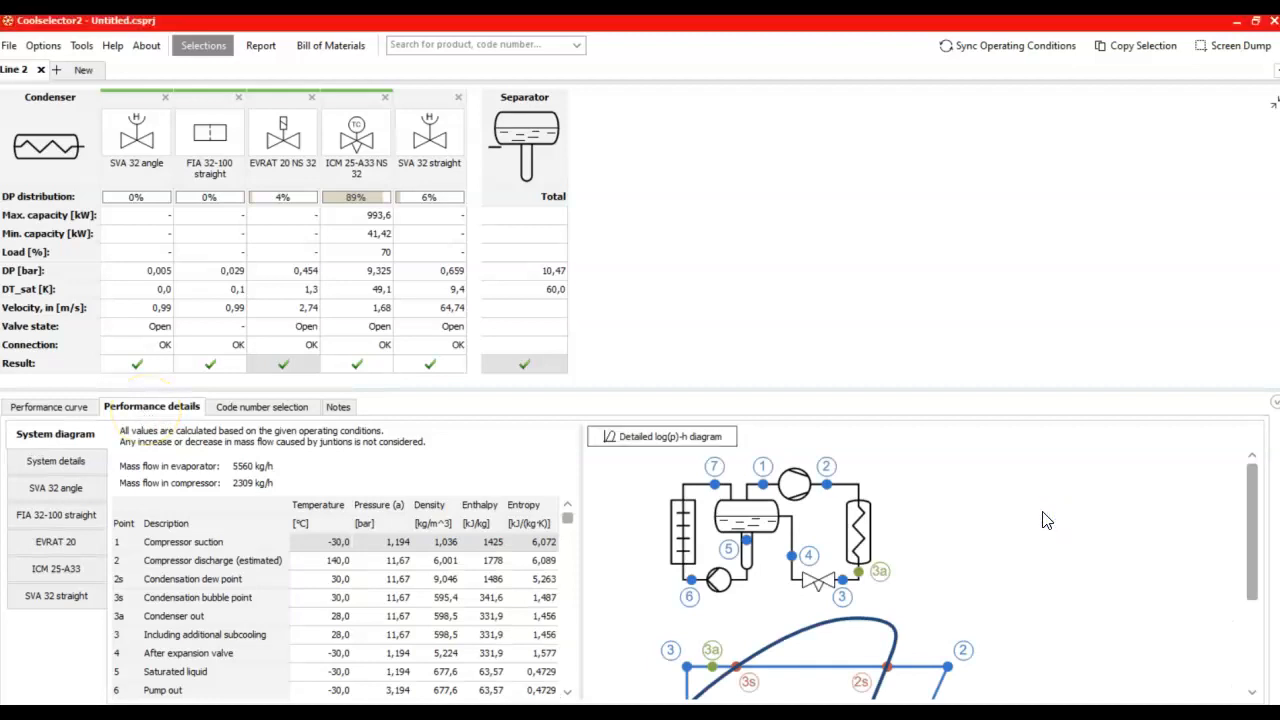
click(629, 446)
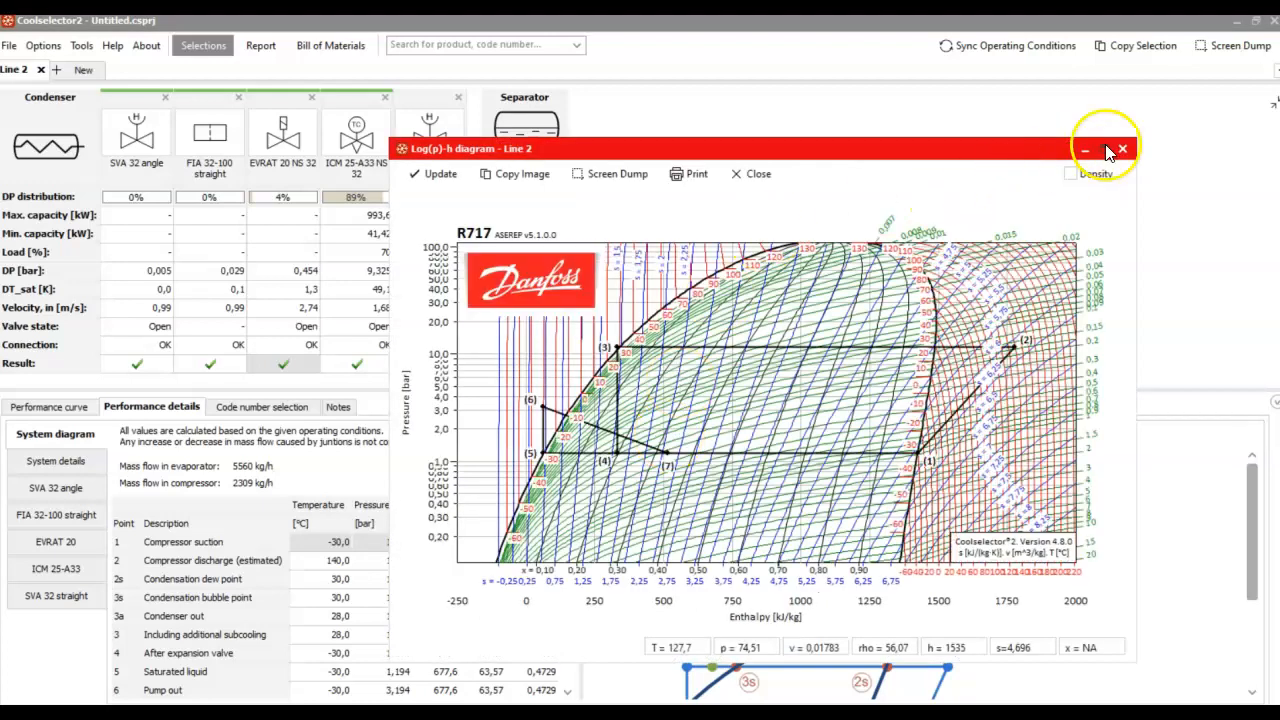
click(1107, 150)
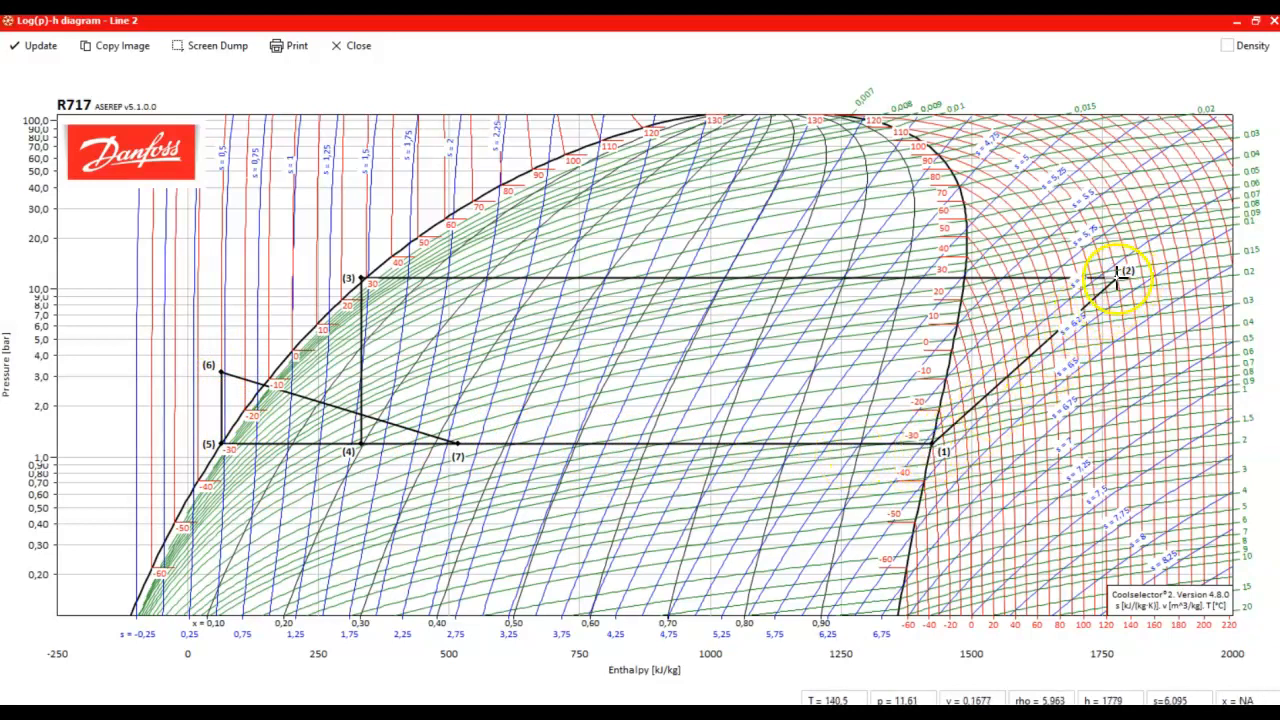
click(871, 276)
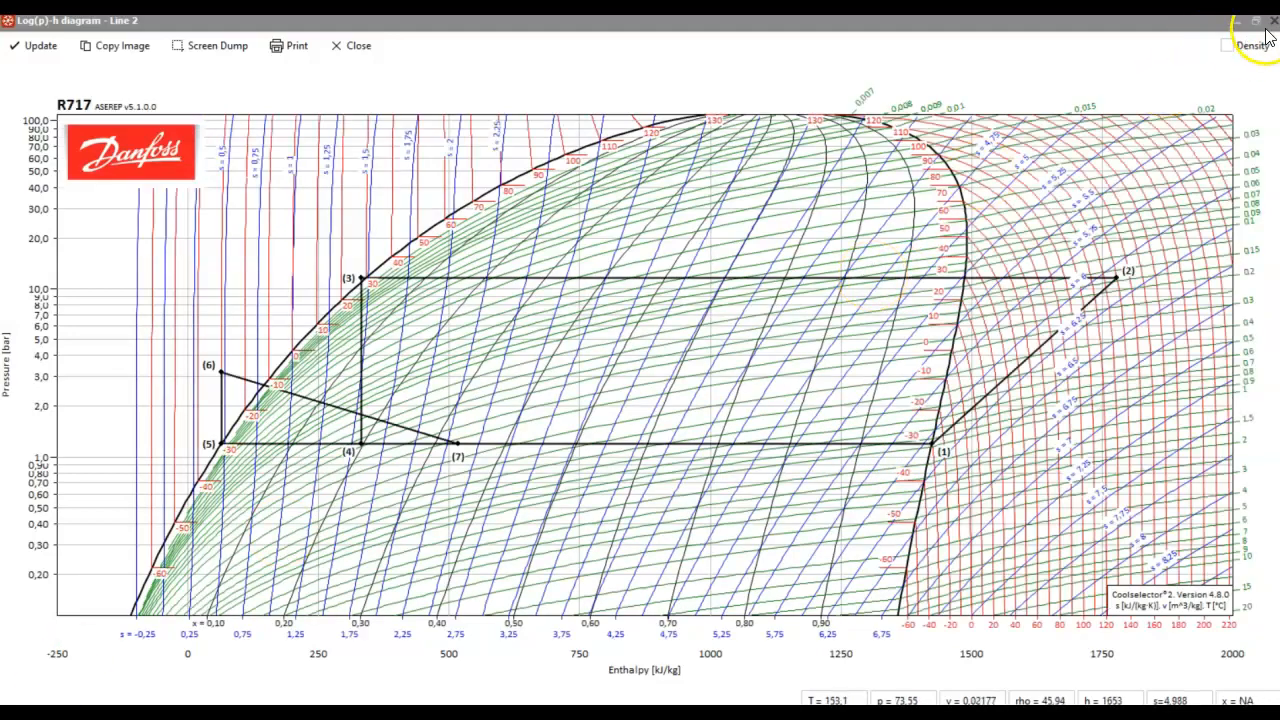
click(1274, 21)
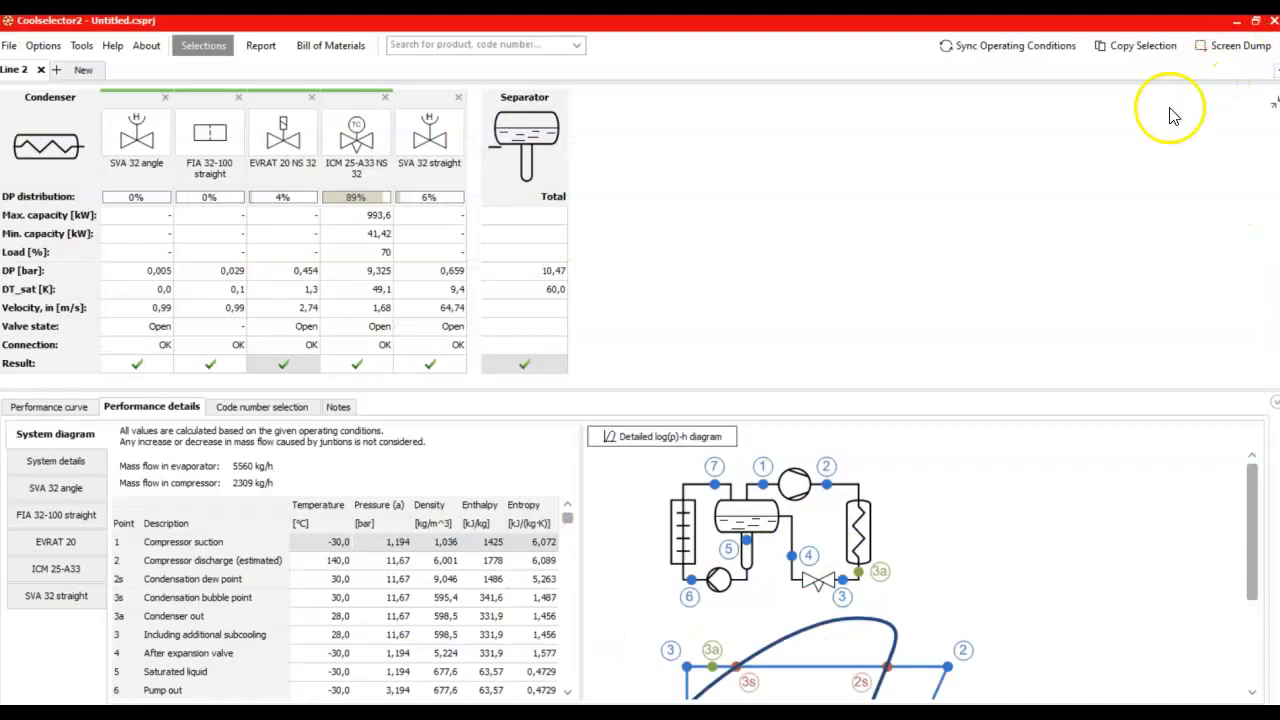
Step: Browse the code numbers for the SVA 32 angle valve and choose 148B5561 with ANSI butt weld 1 1/4" Sch. 80 connections
click(268, 407)
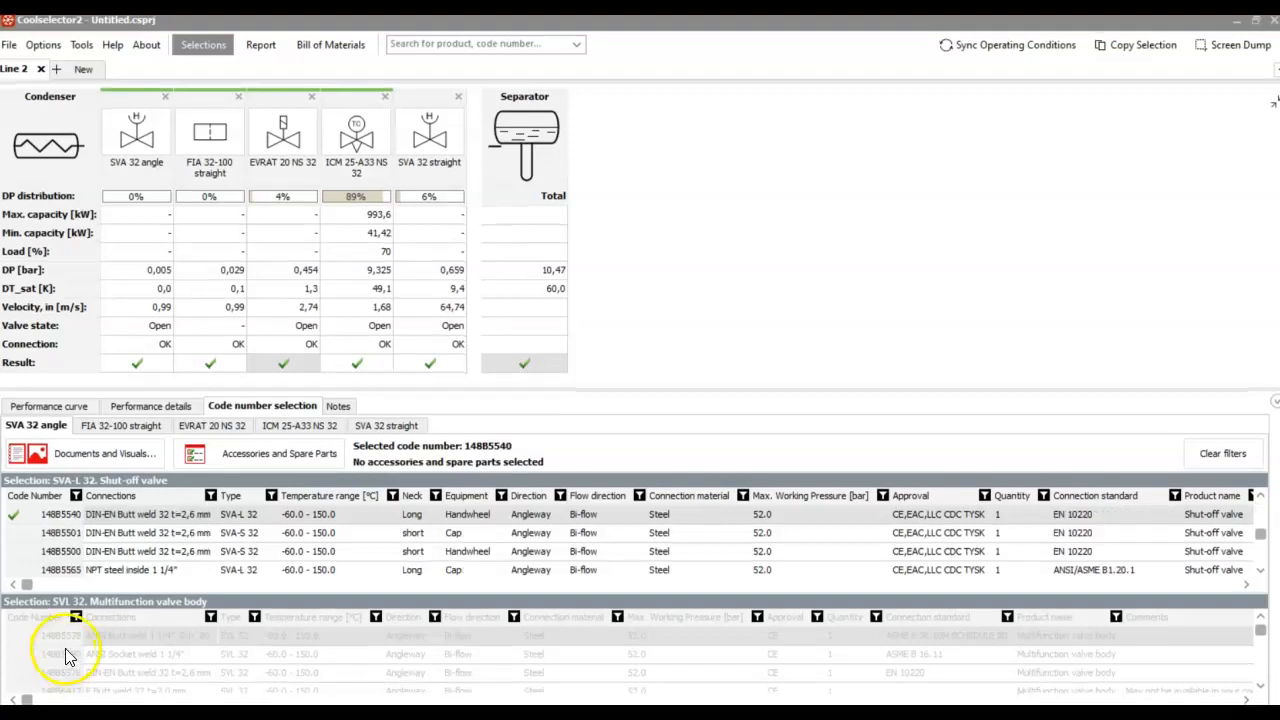
click(142, 539)
scroll(142, 541, down, 3)
scroll(142, 541, down, 4)
scroll(142, 541, up, 10)
scroll(96, 545, up, 2)
scroll(103, 538, up, 2)
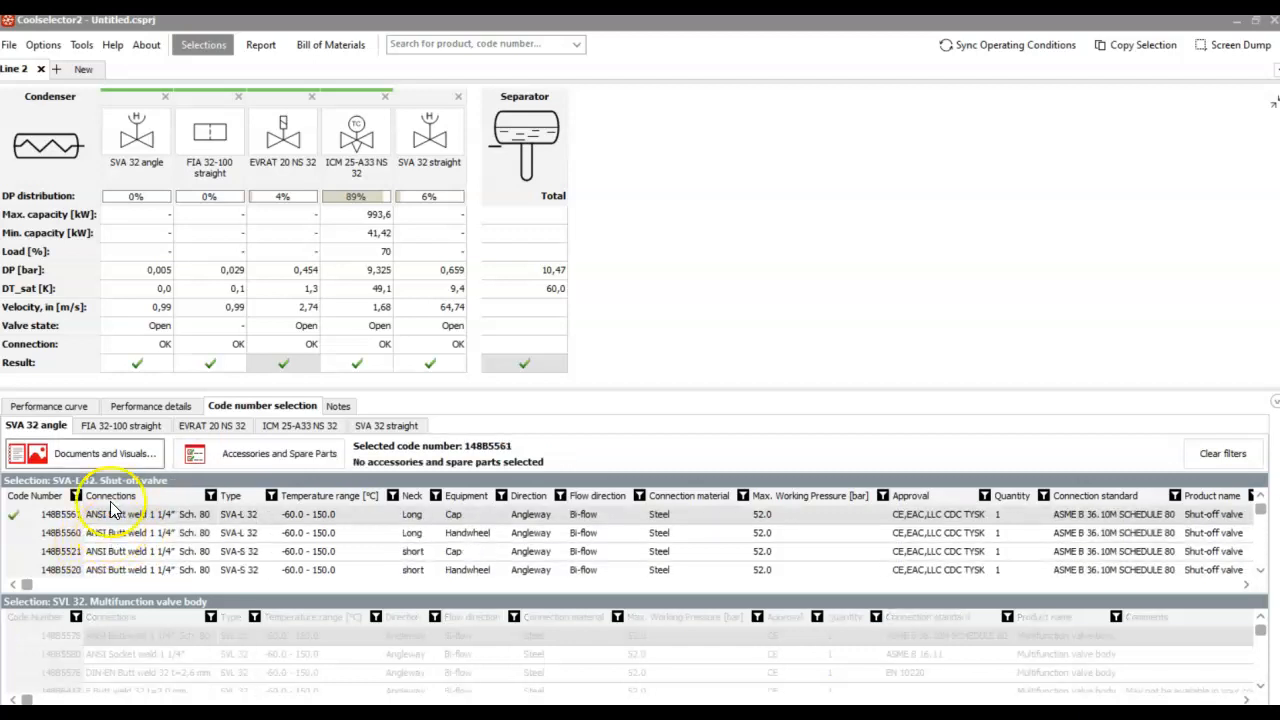
Step: Look through the code numbers of the FIA, EVRAT, ICM and SVA 32 straight components and return to the SVA 32 angle valve
click(96, 428)
click(211, 428)
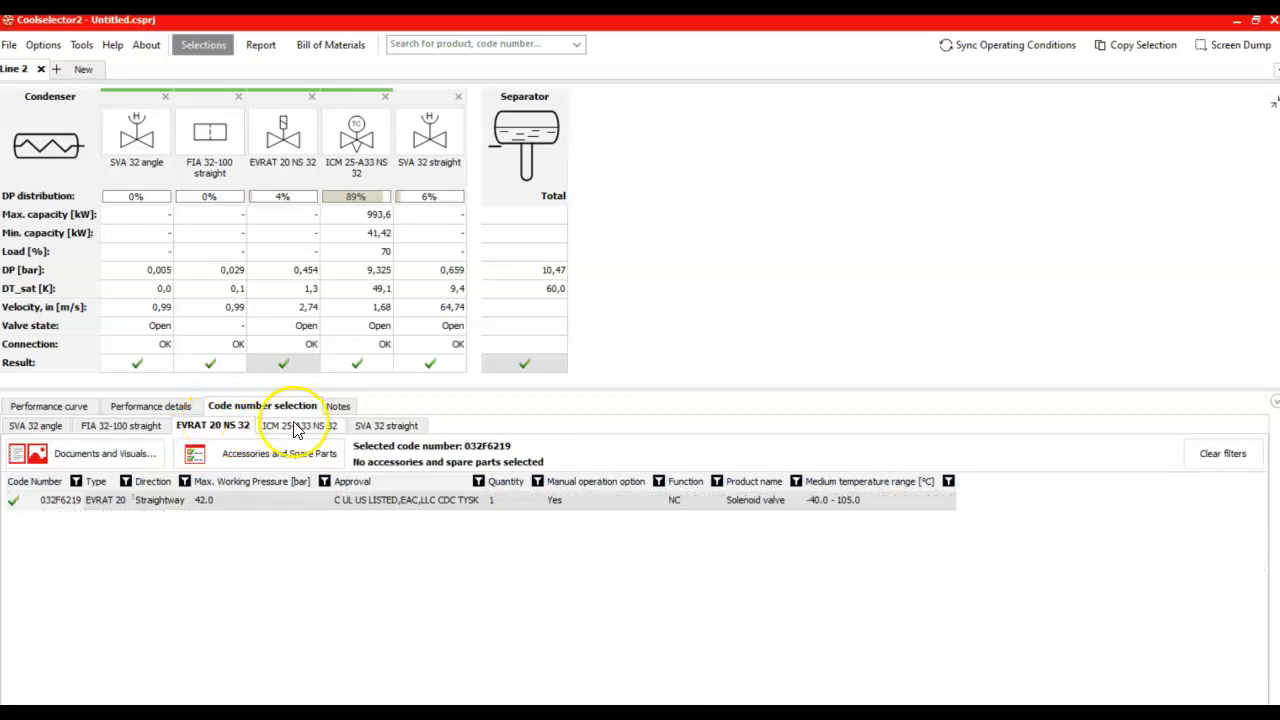
click(300, 427)
click(380, 428)
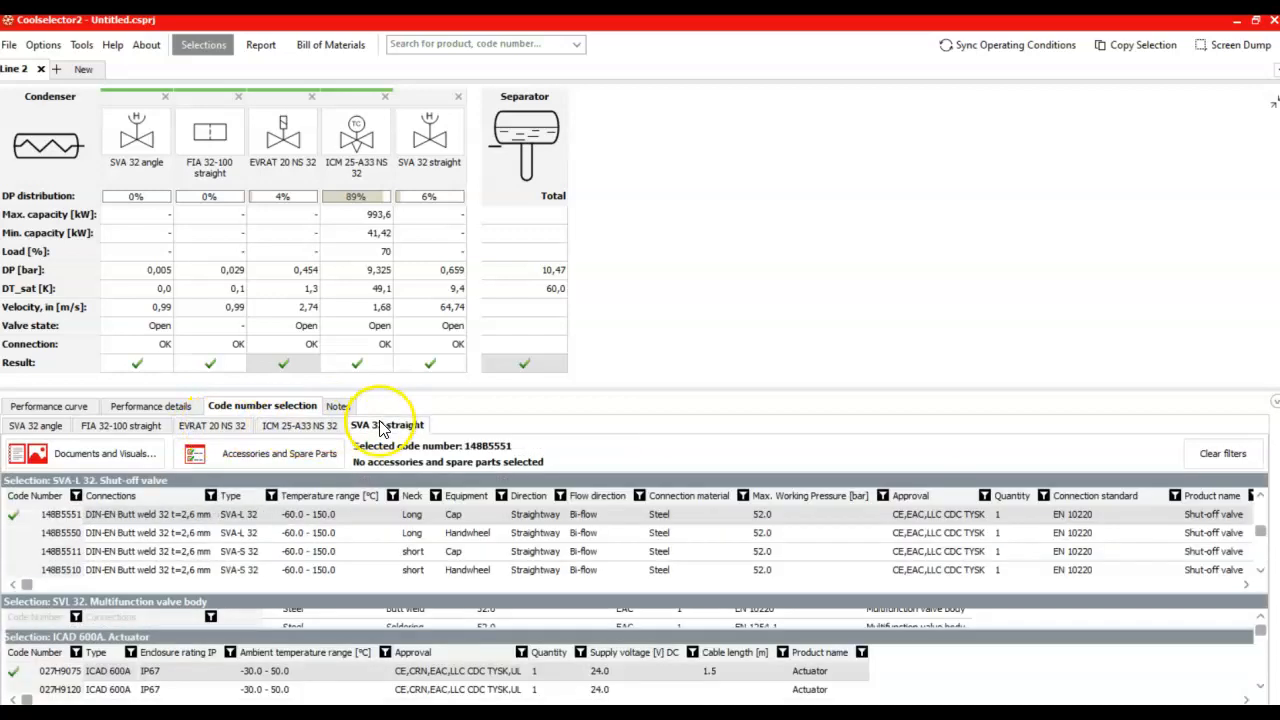
click(36, 428)
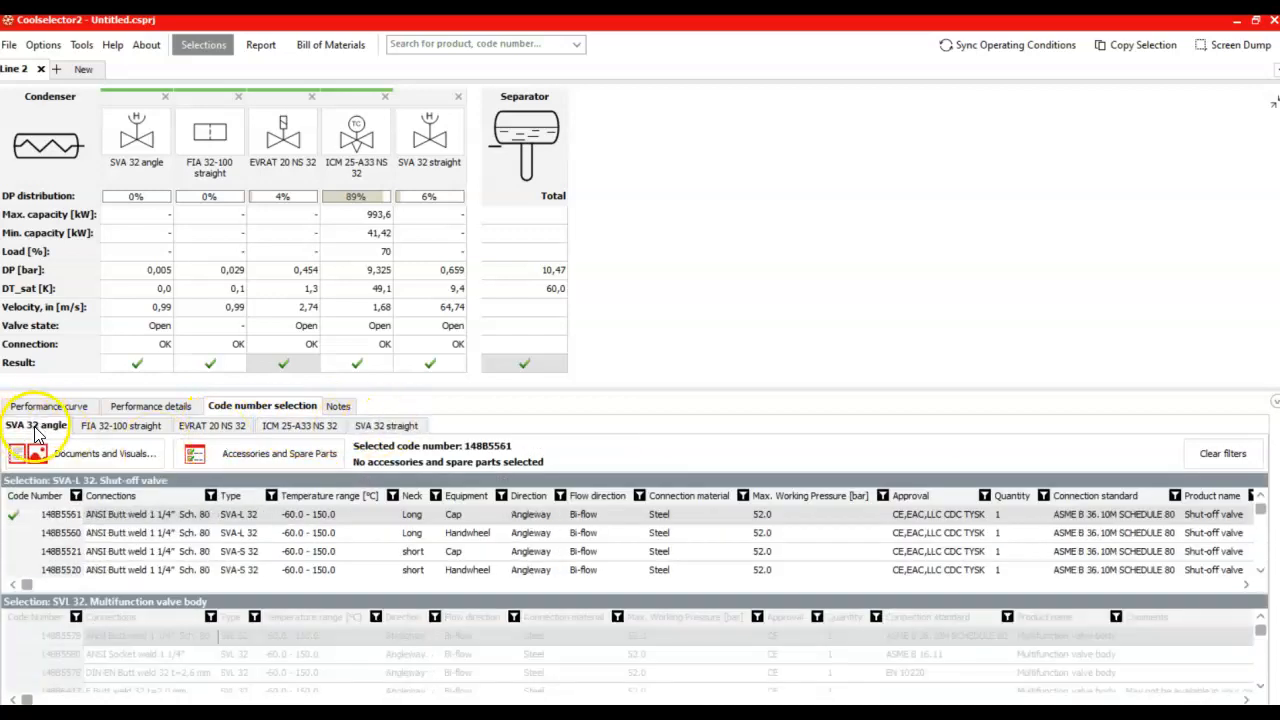
Step: Choose code number 148B5523 with ANSI socket weld 1 1/4" connections for the SVA 32 angle valve
click(122, 556)
scroll(138, 526, down, 3)
scroll(137, 523, up, 2)
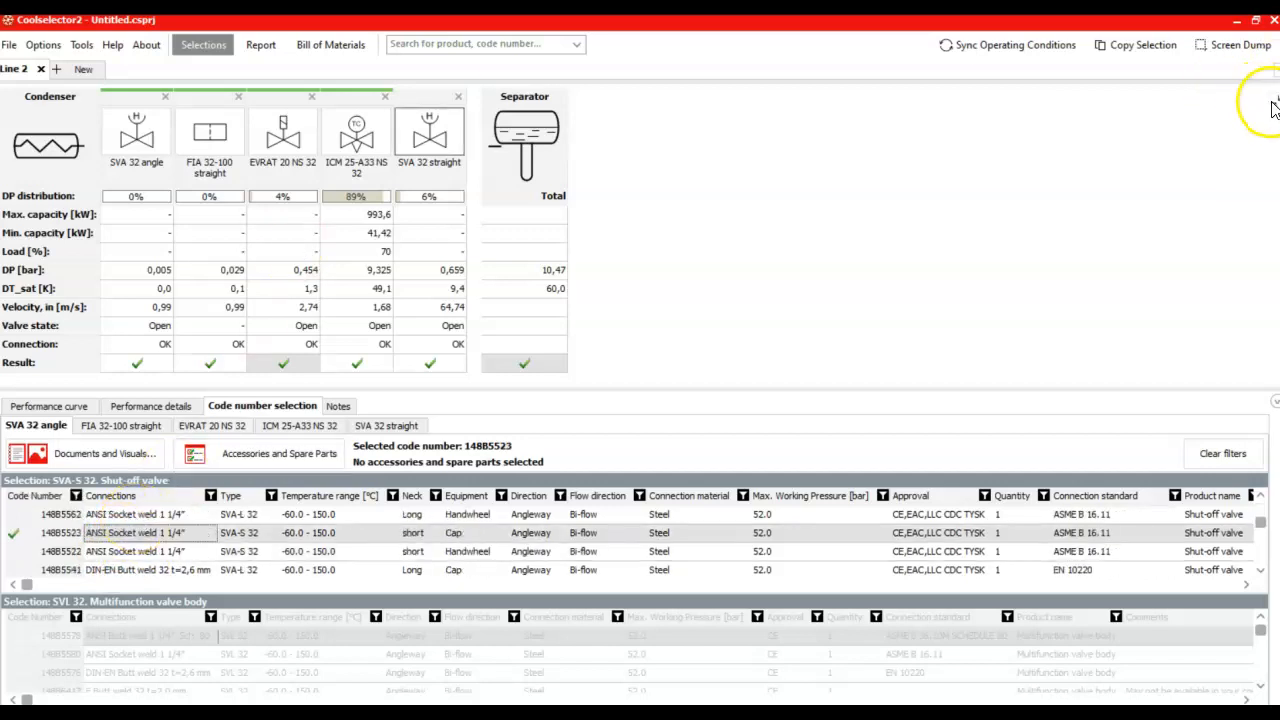
Step: Restore the full selection view and restrict the line's connections to DIN-EN Butt weld Series 2
click(1273, 103)
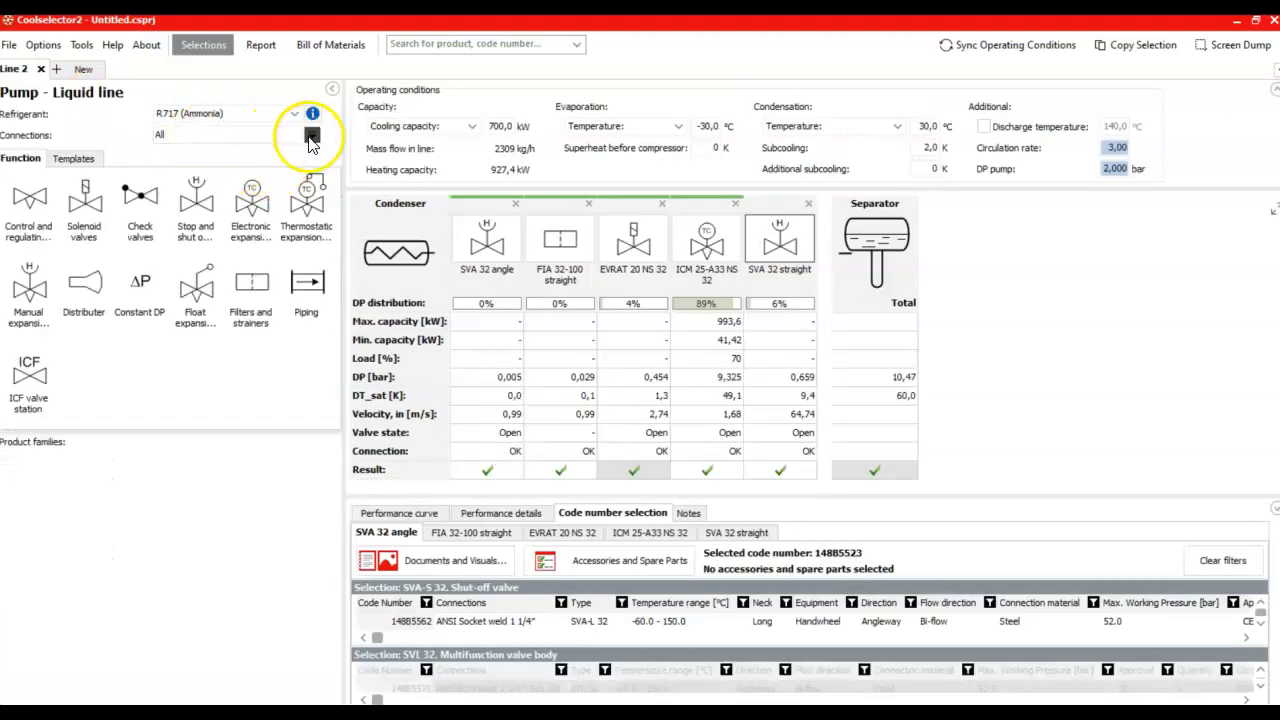
click(311, 138)
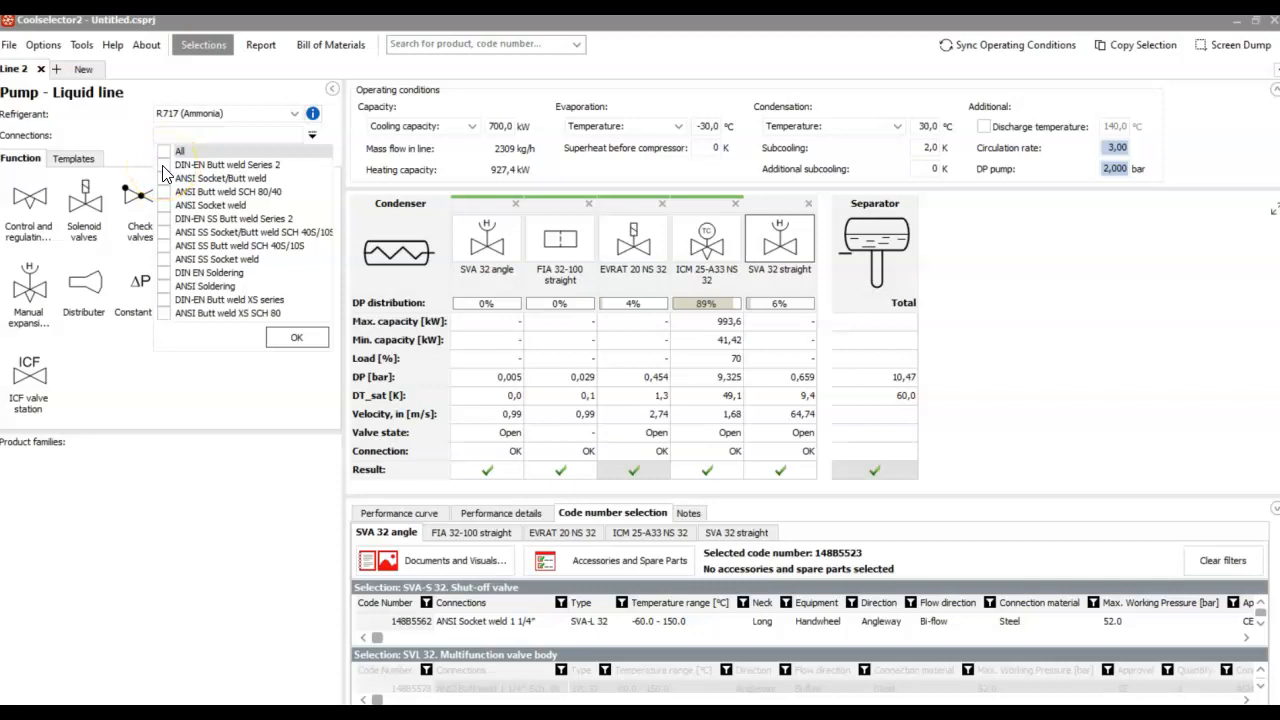
click(164, 165)
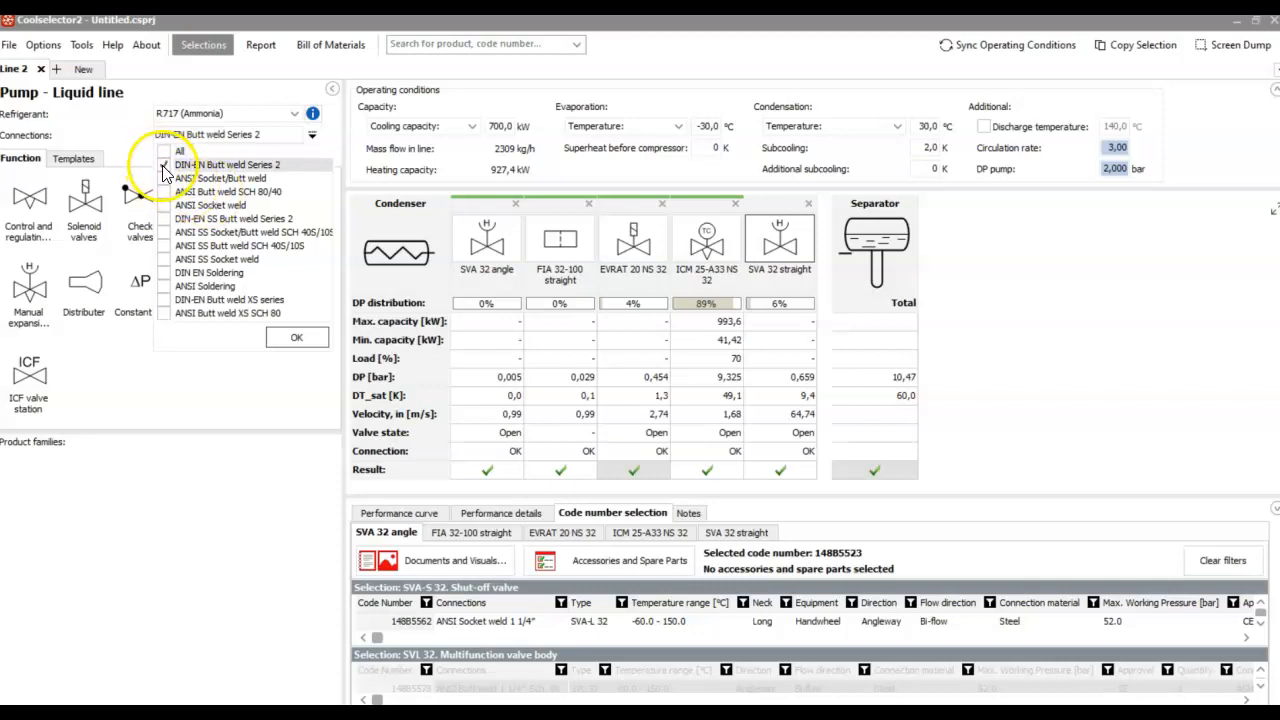
click(288, 337)
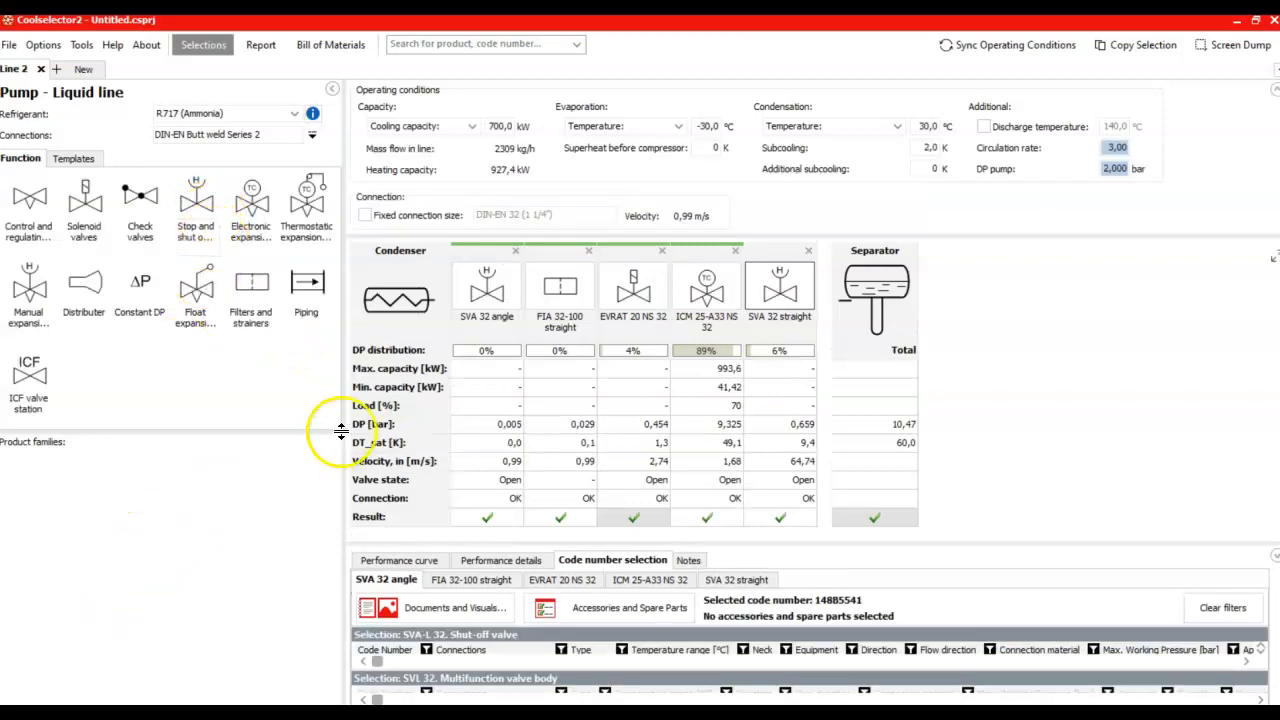
Step: Enlarge the results area and choose handwheel code number 148B5540 with DIN-EN butt weld 32 connections for the SVA 32 angle valve
click(1275, 259)
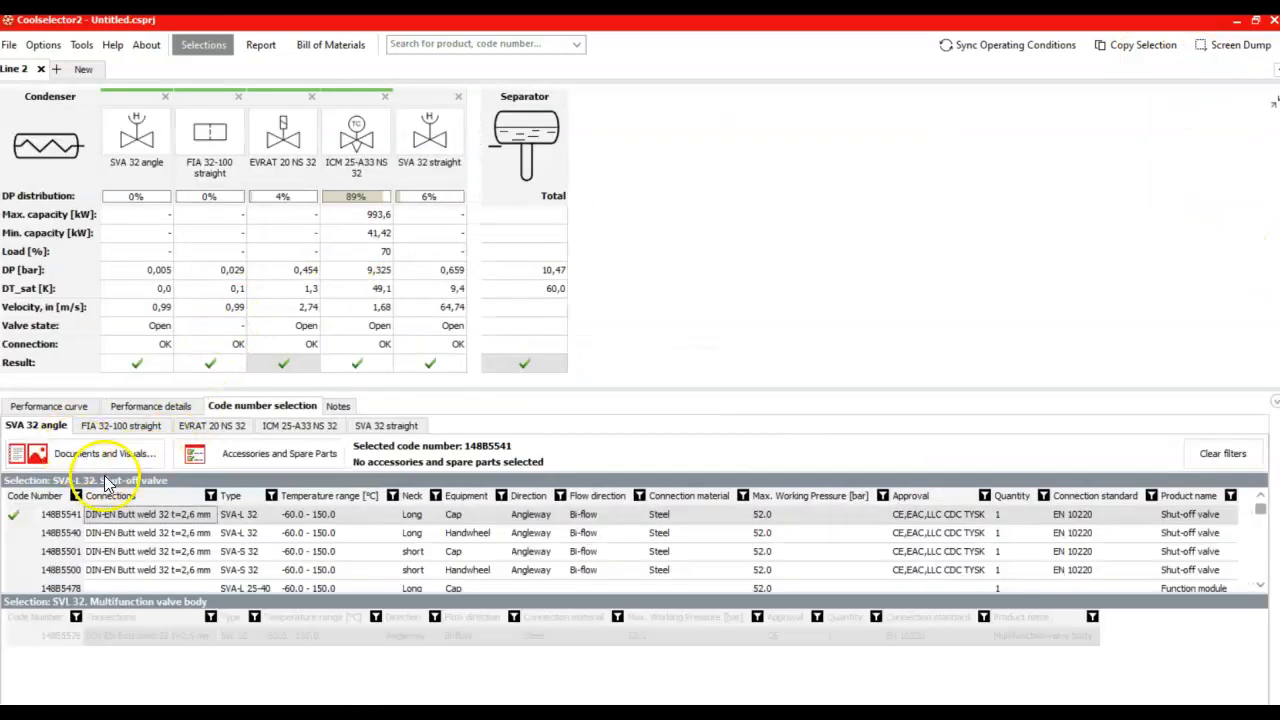
scroll(170, 530, down, 3)
click(168, 529)
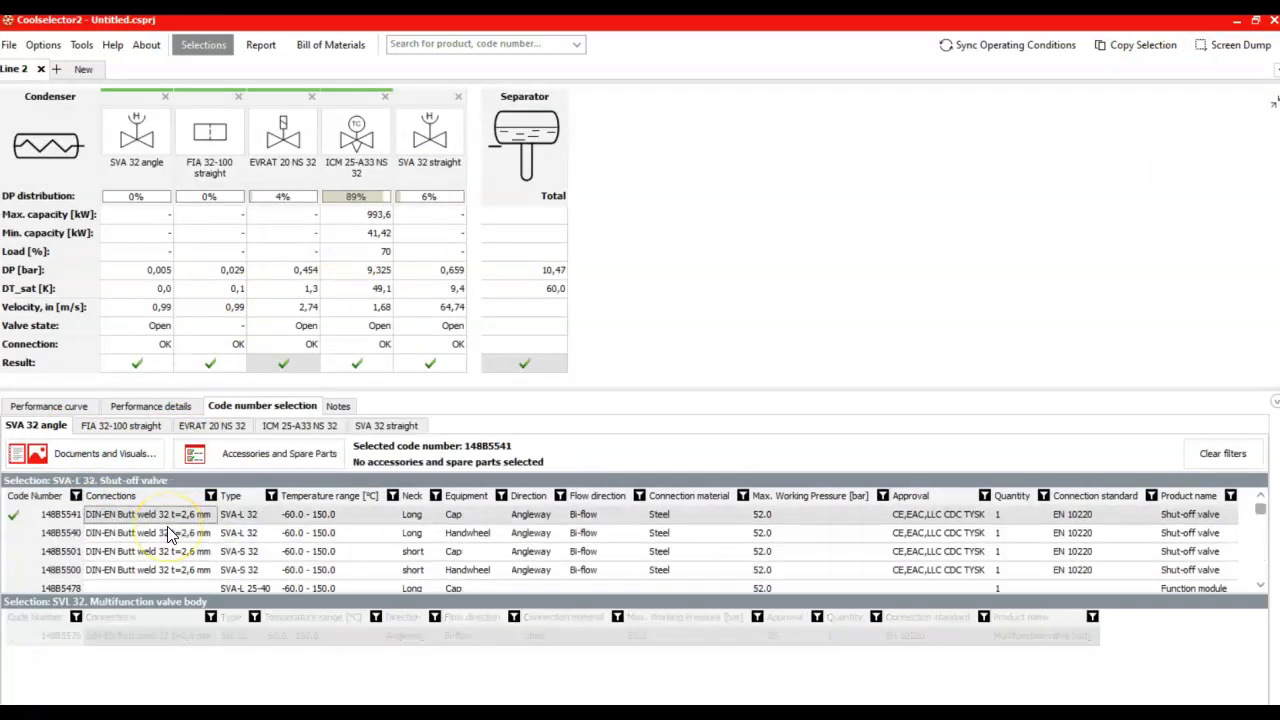
Step: Review the code numbers of the strainer, solenoid valve and expansion valve, and select 148B5551 for the SVA 32 straight valve
click(150, 426)
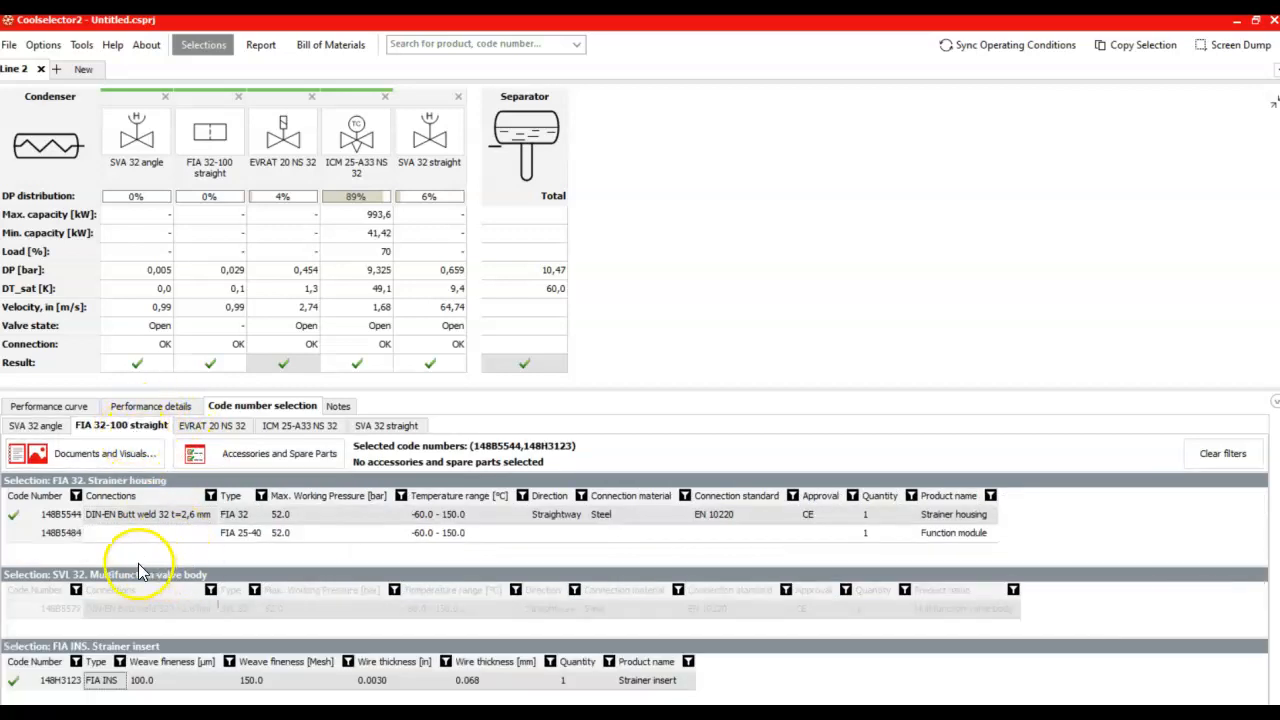
click(212, 425)
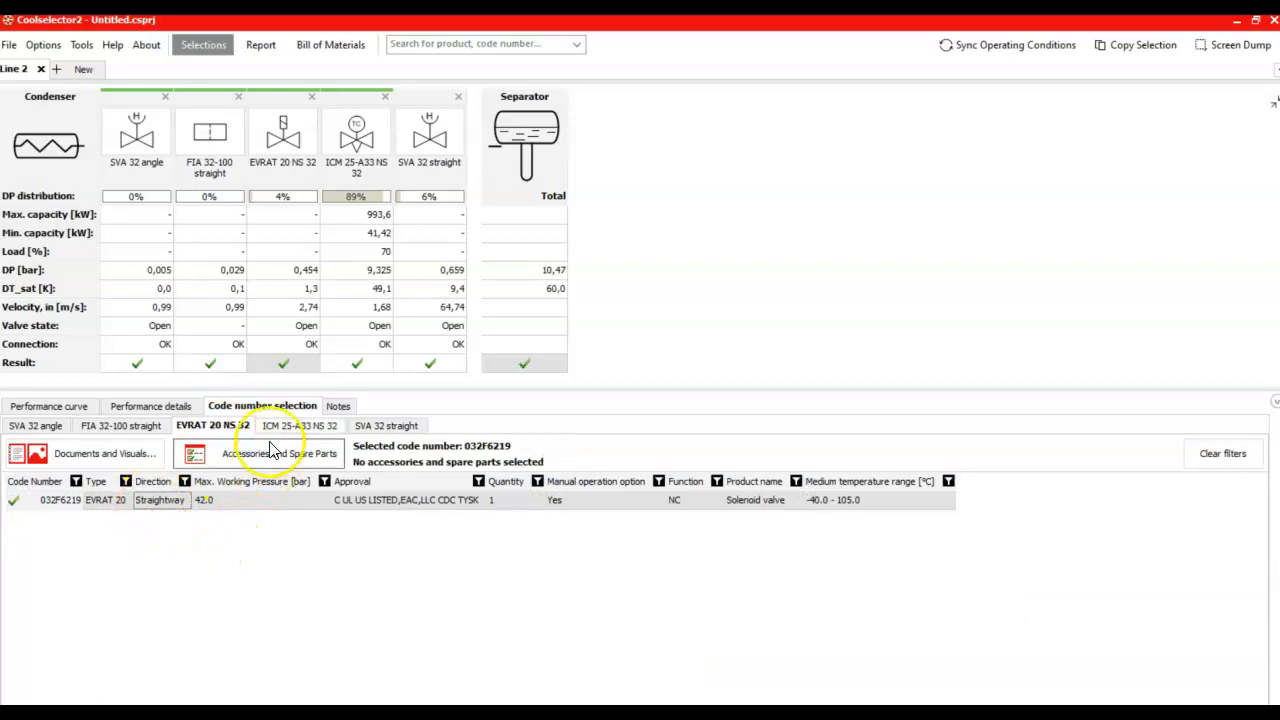
click(300, 426)
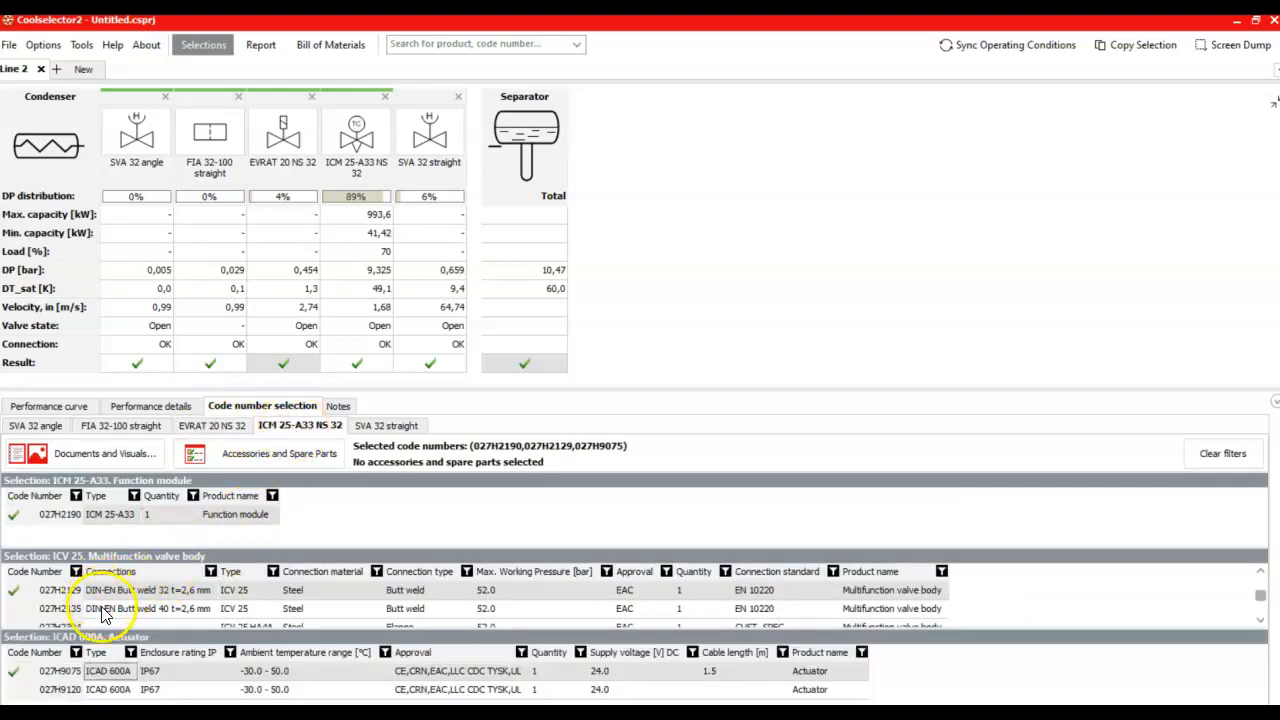
click(356, 425)
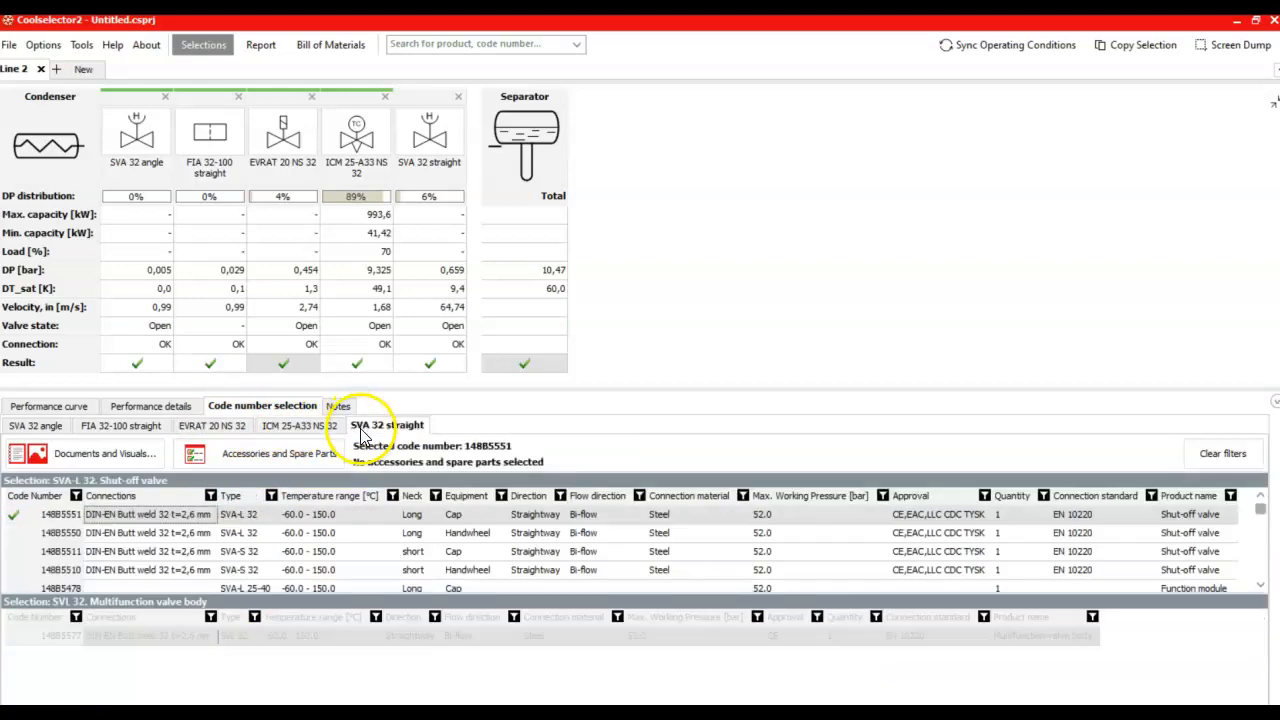
click(125, 517)
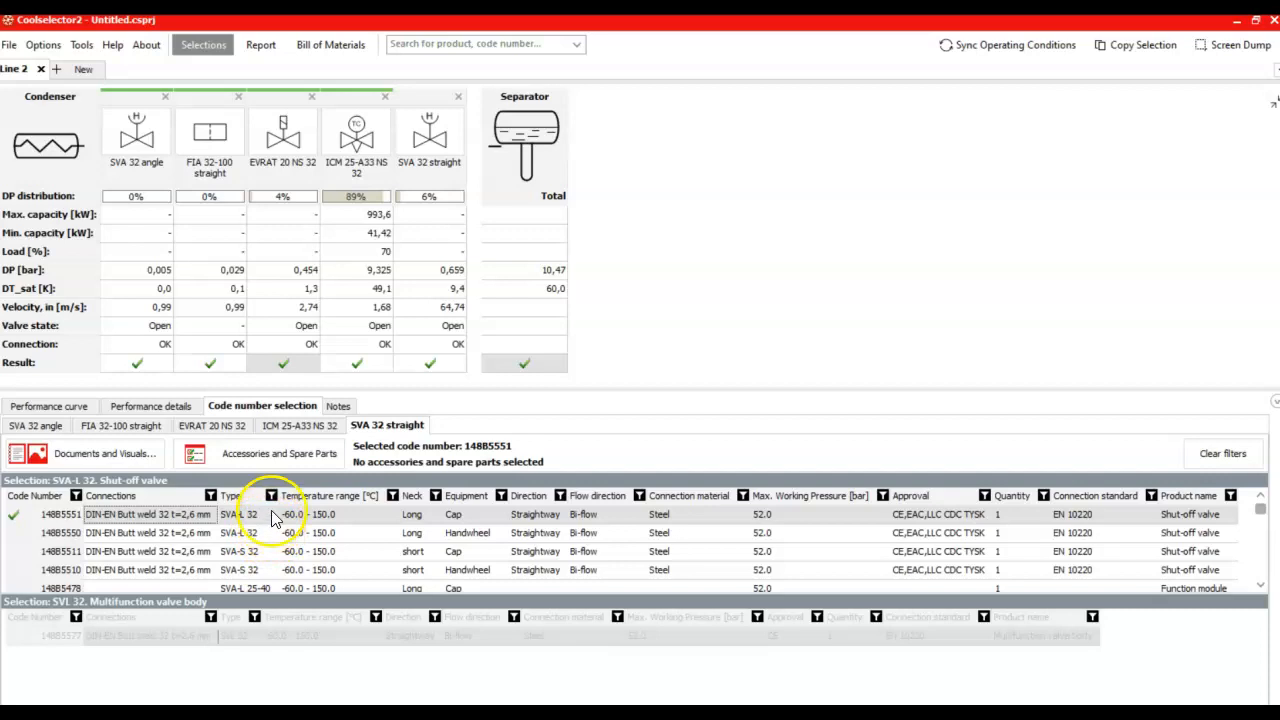
Step: Open the documents and visuals for code number 148B5551, examine the data sheets, guides, CAD models and photos, and close the list
click(110, 451)
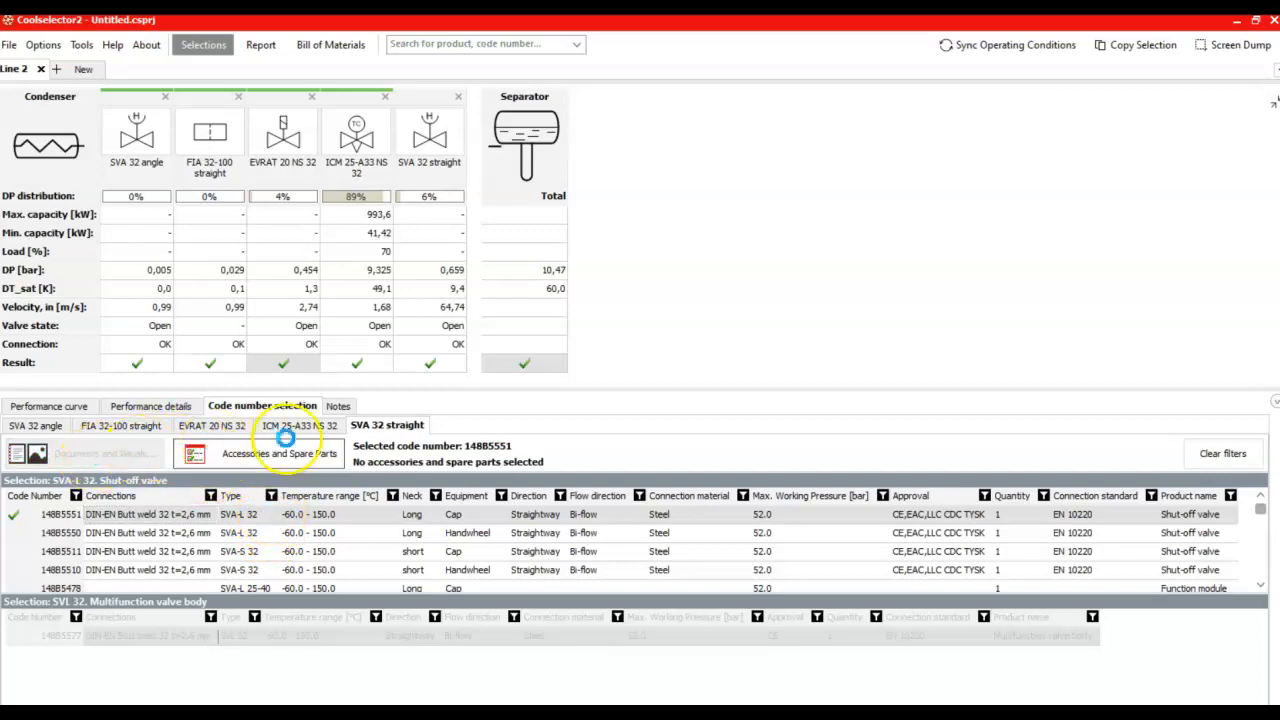
scroll(420, 335, down, 2)
scroll(420, 335, down, 2)
scroll(420, 334, up, 3)
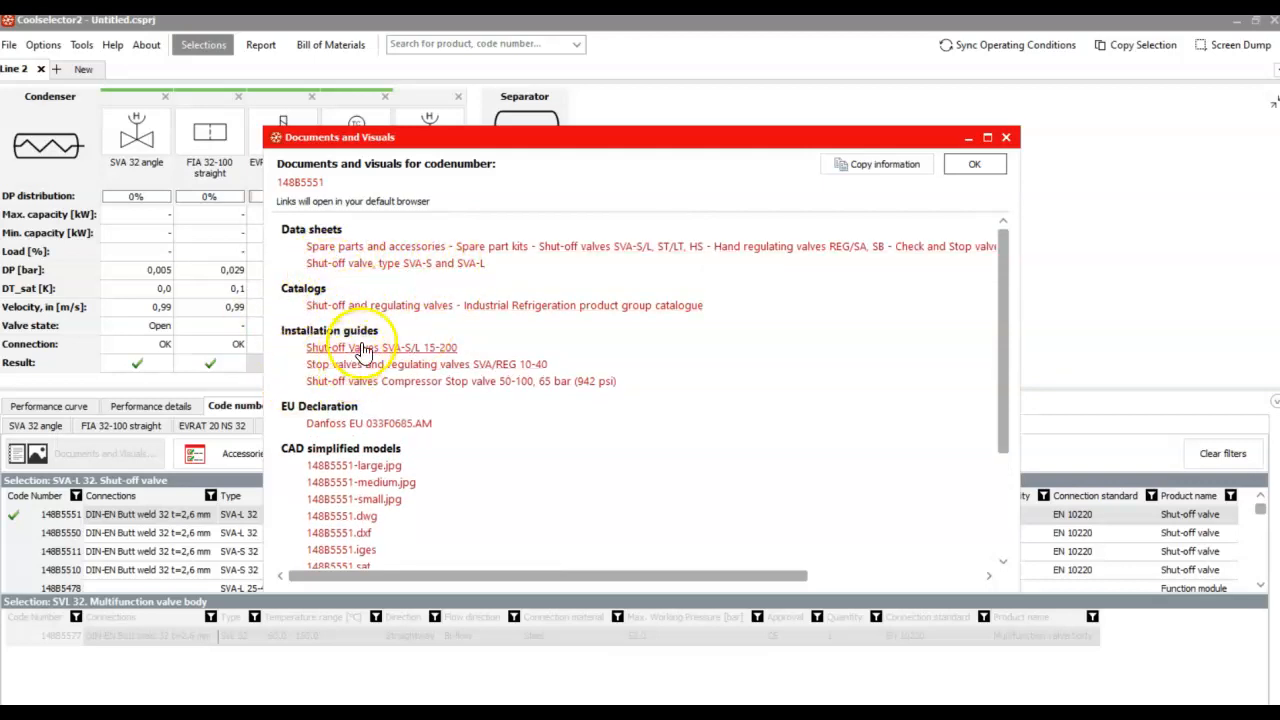
scroll(405, 485, down, 2)
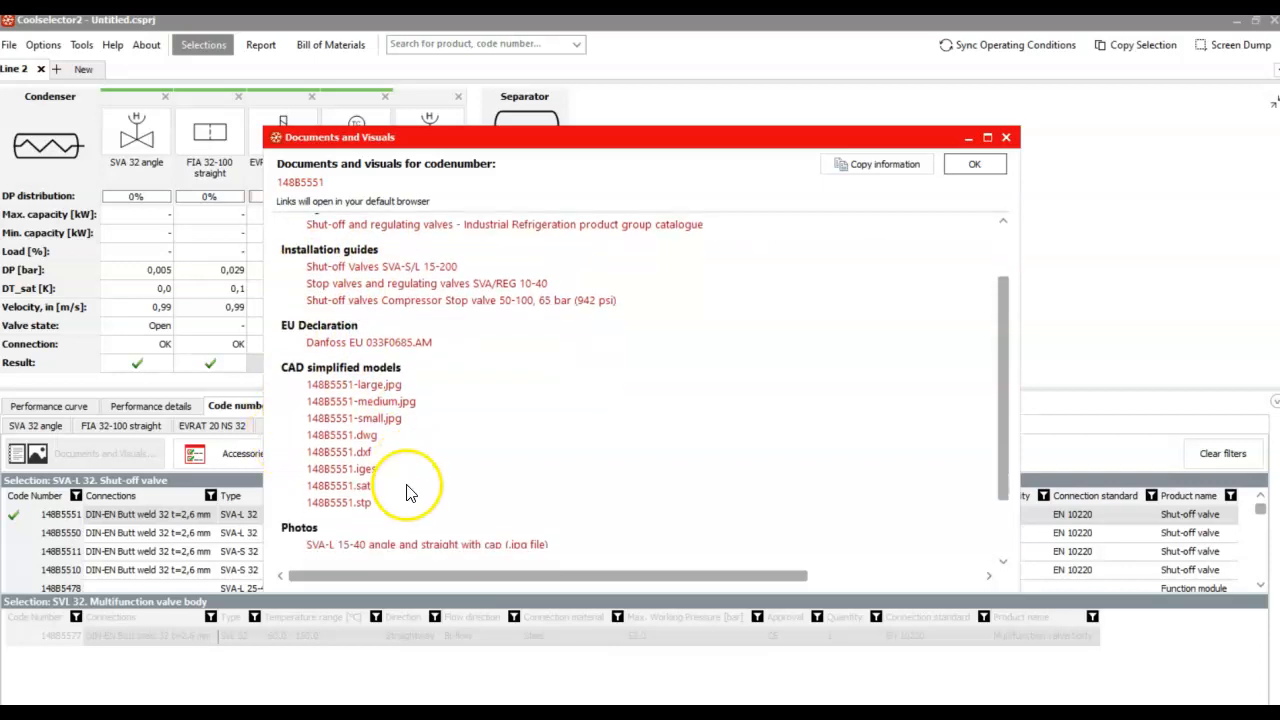
scroll(405, 490, down, 2)
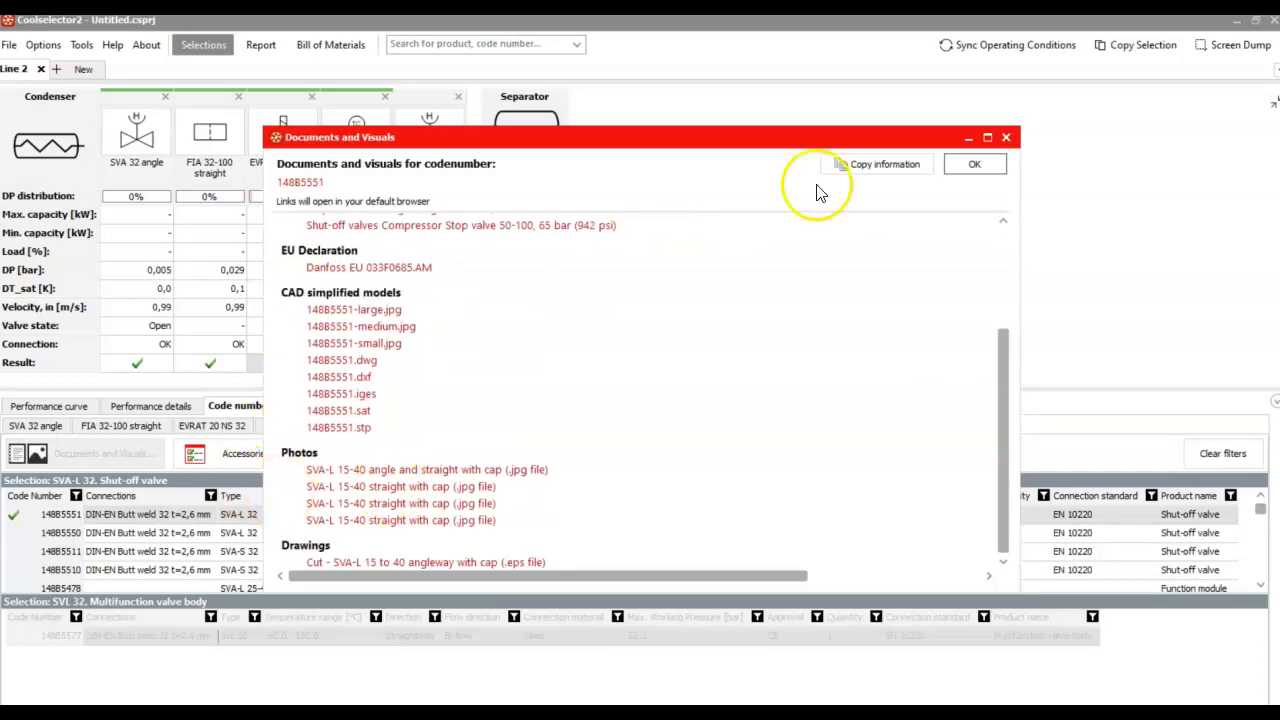
click(1006, 137)
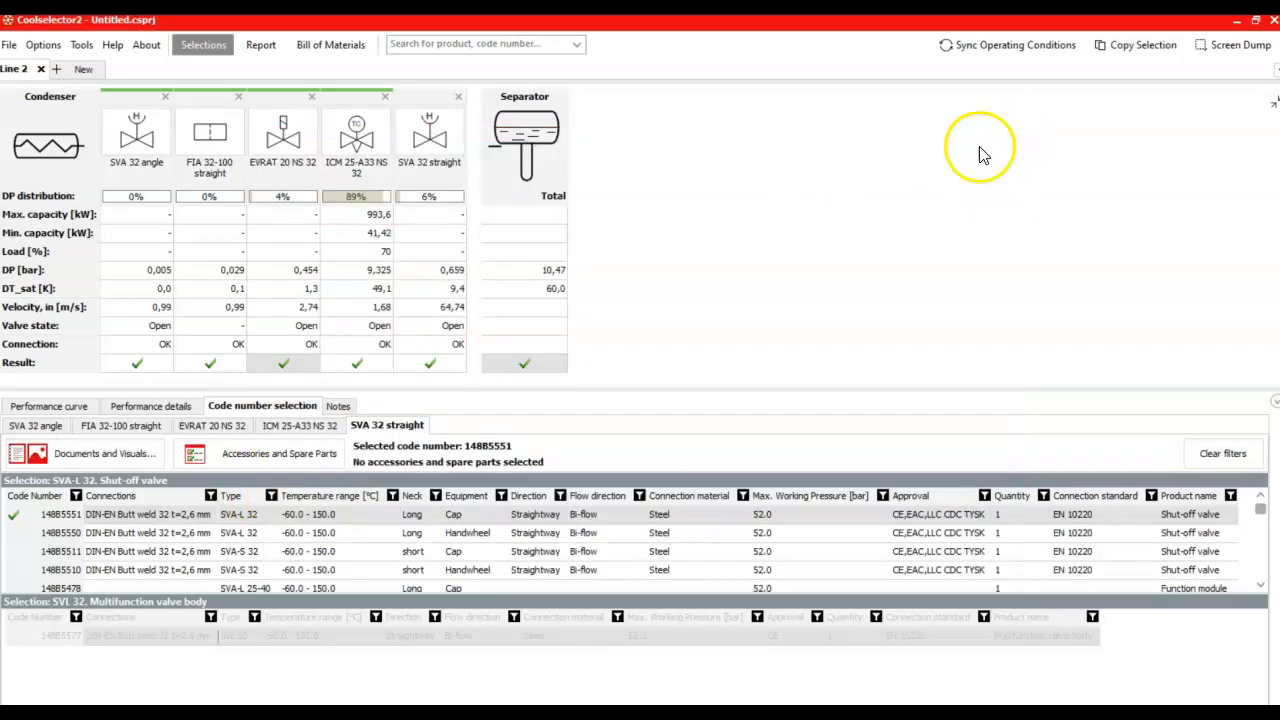
Step: Check the documents and visuals and the accessories and spare parts for the EVRAT 20 solenoid valve, without adding any parts
click(222, 426)
click(60, 458)
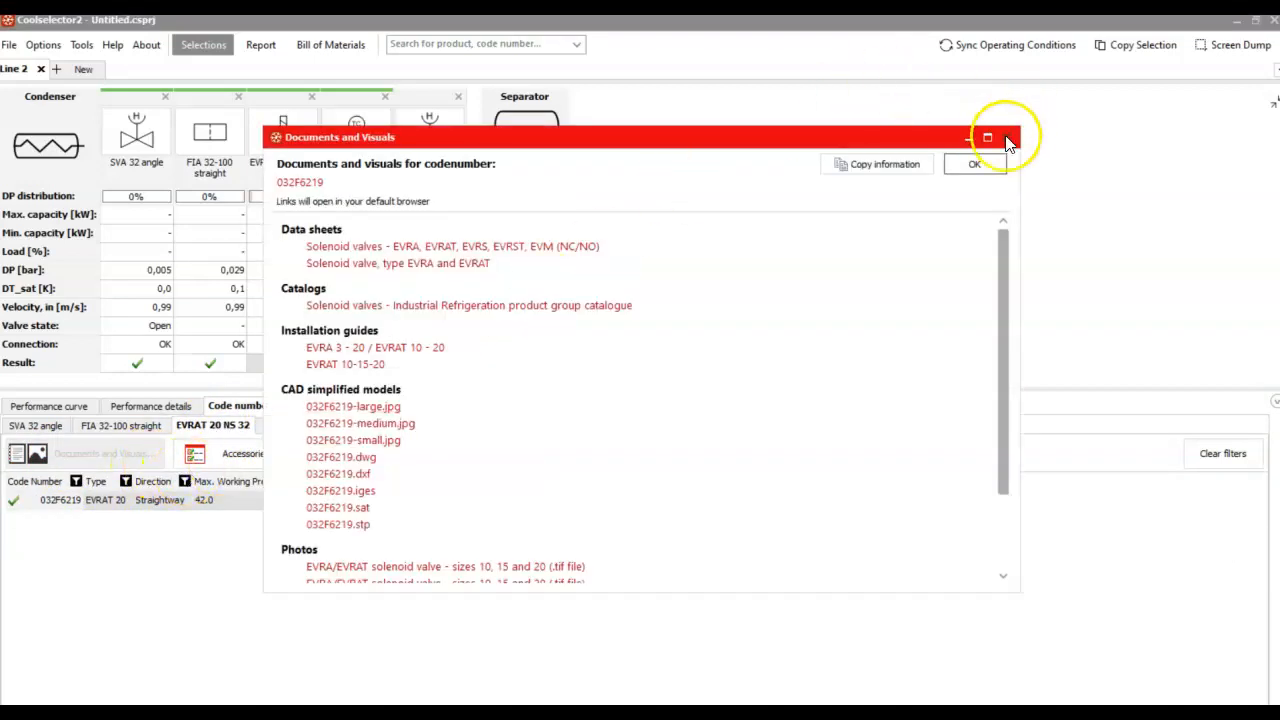
click(1006, 137)
click(250, 453)
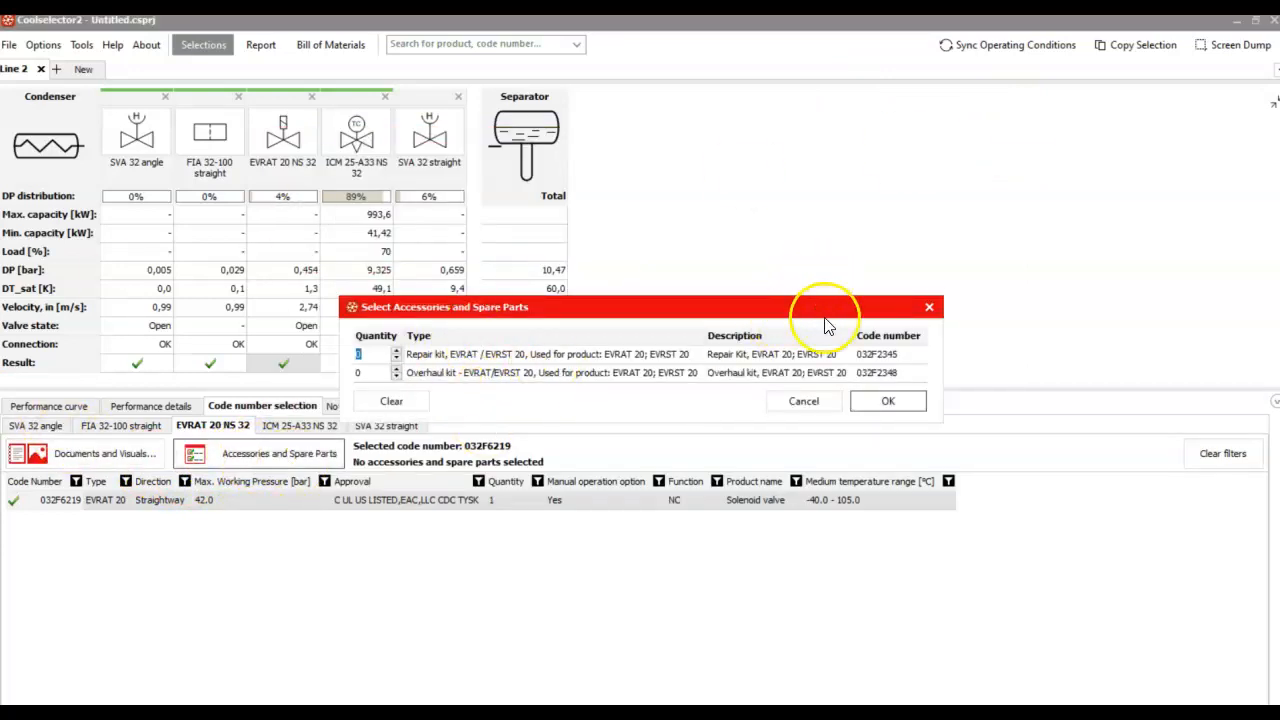
click(891, 404)
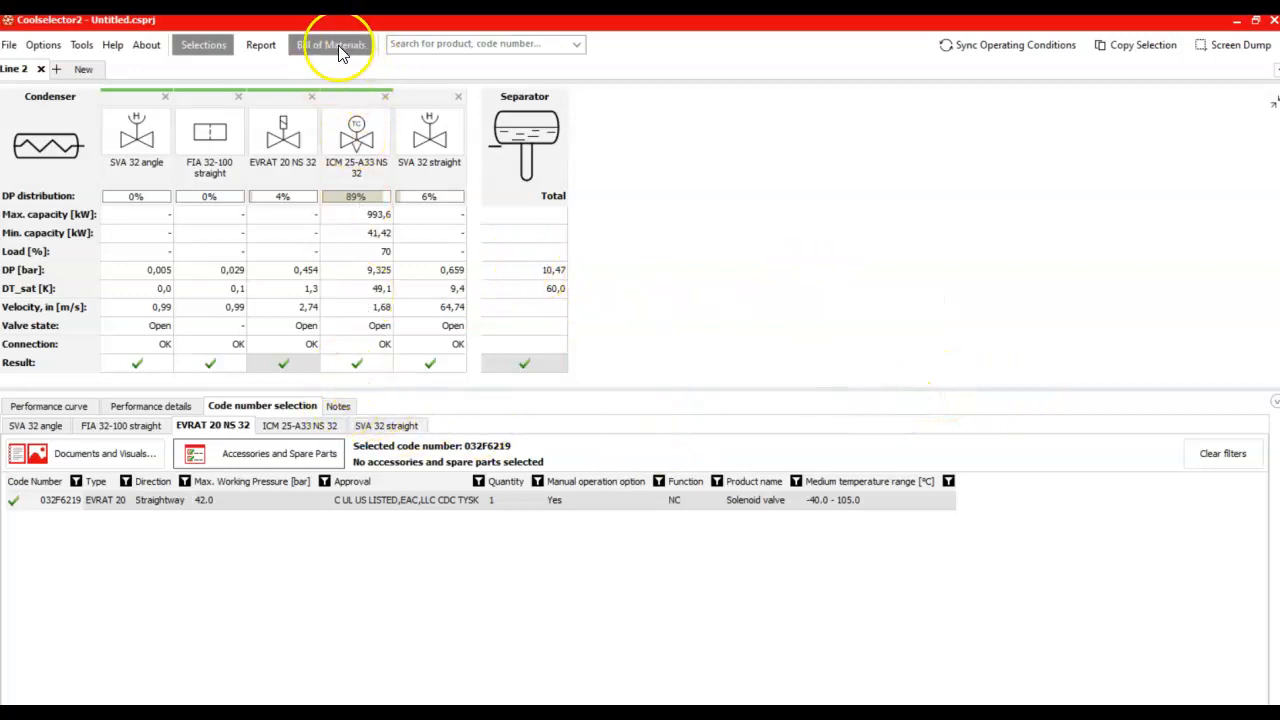
Step: Open the bill of materials, examine the listed components and code numbers, and return to the line selection
click(793, 668)
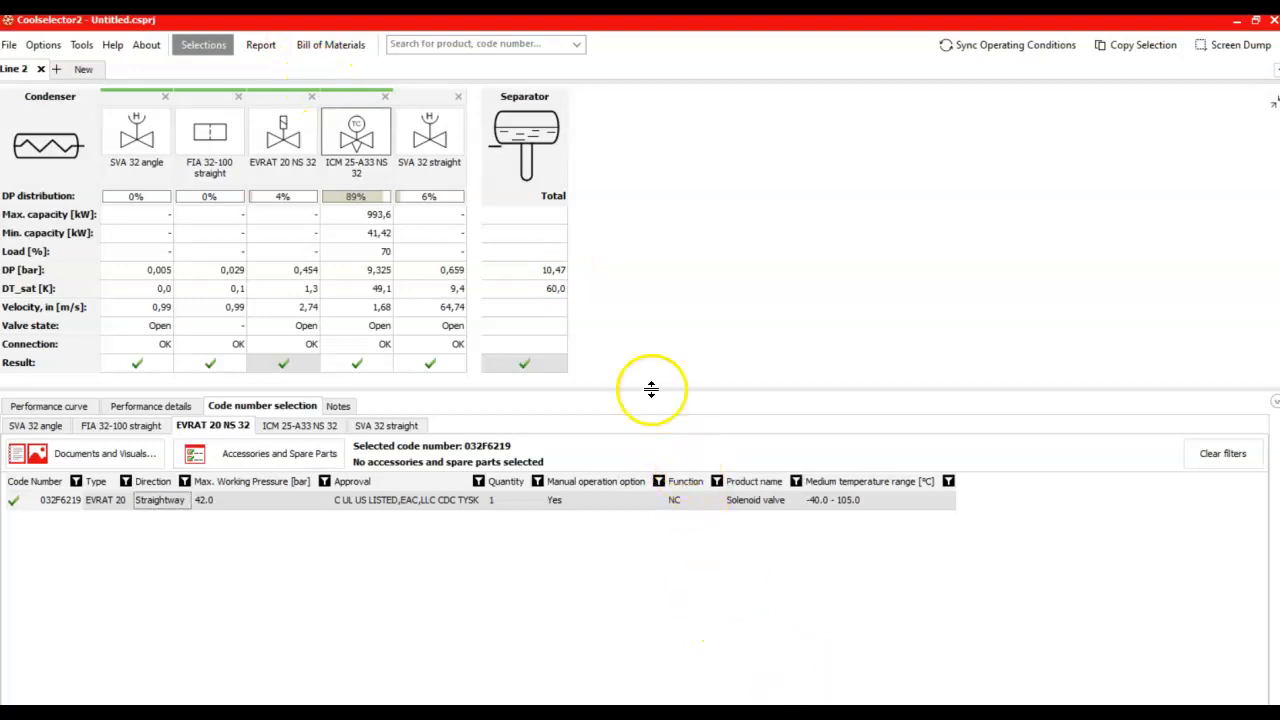
click(319, 52)
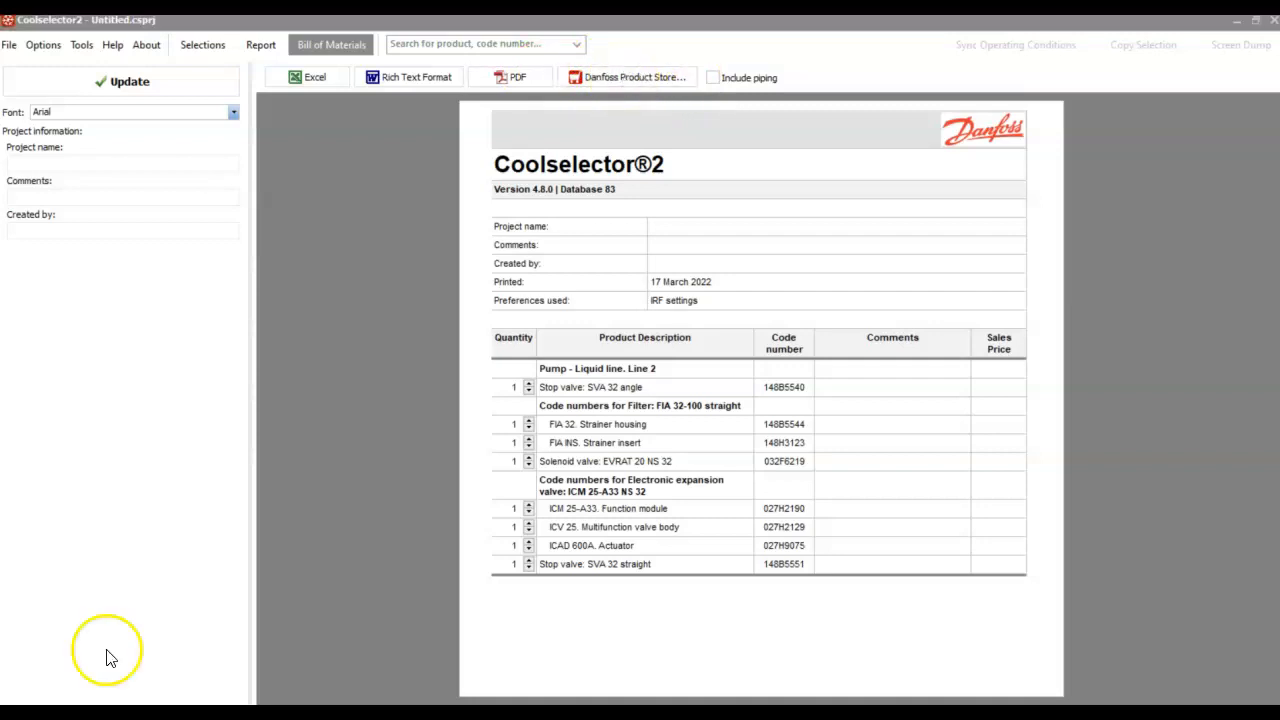
click(205, 45)
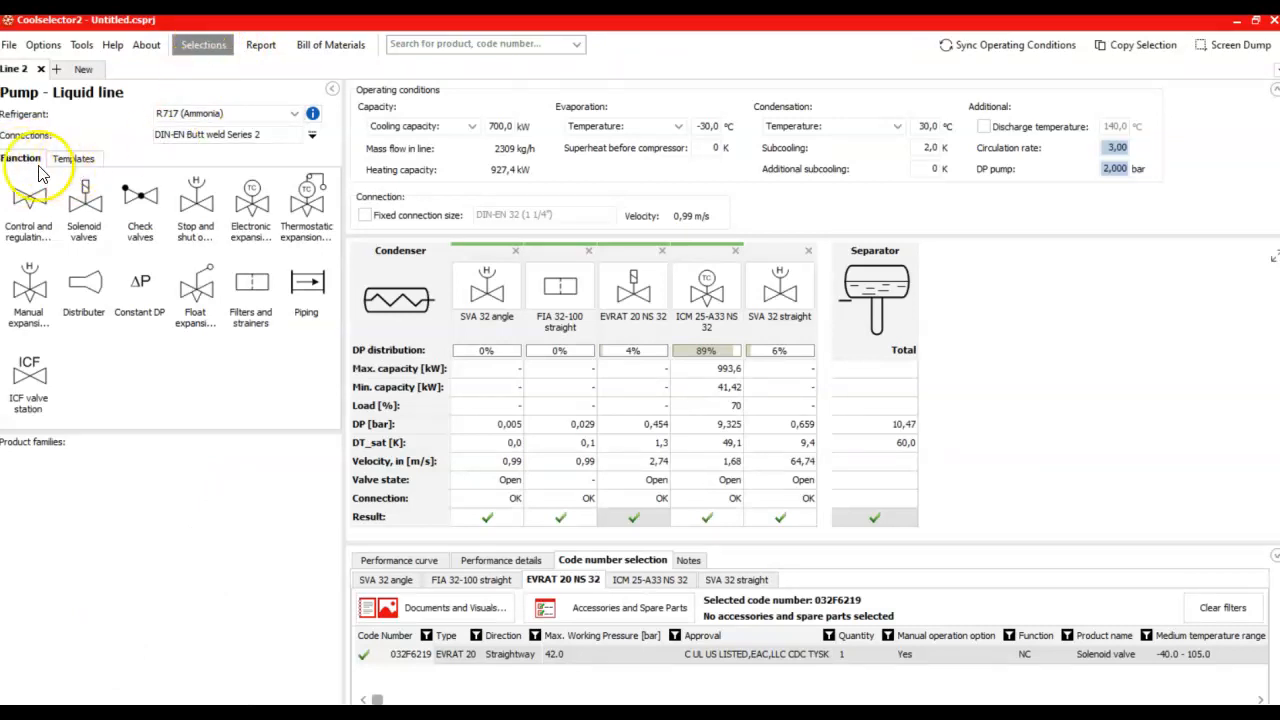
Step: Save the current line as a template with the suggested name "R717 | SVA angle | FIA straight plain | EVRAT | ICM | SVA straight"
click(72, 162)
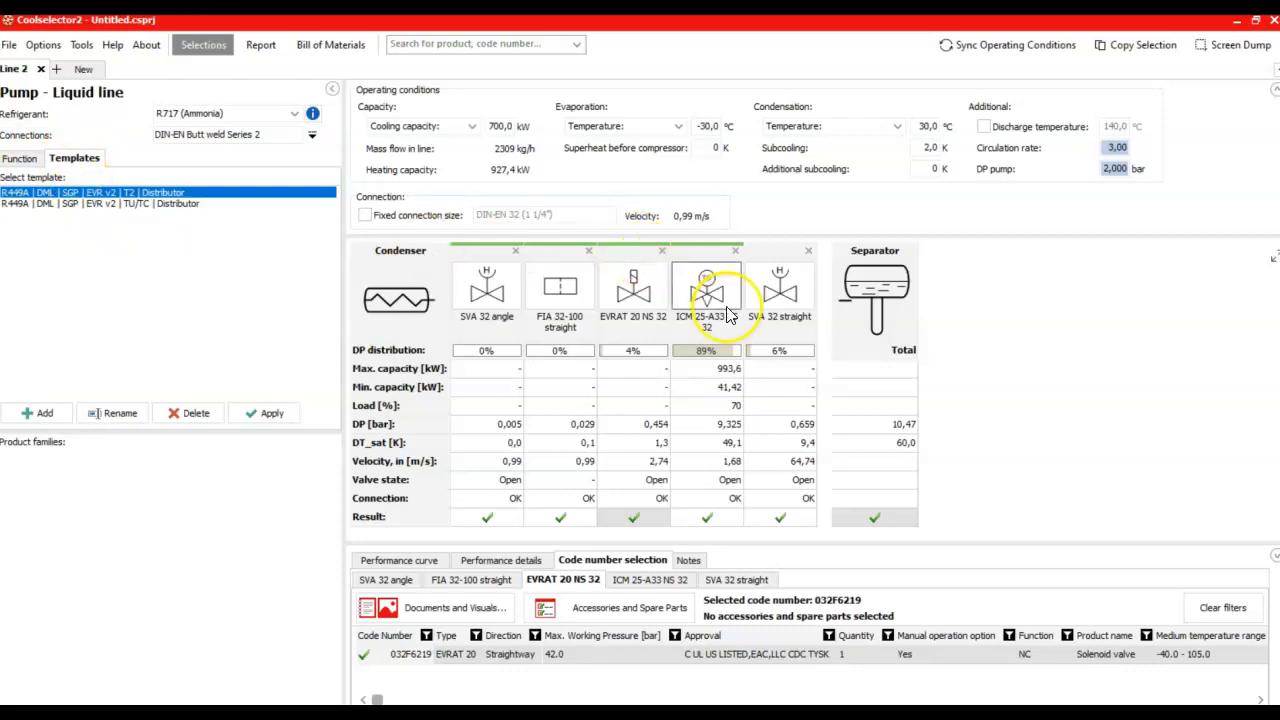
click(40, 415)
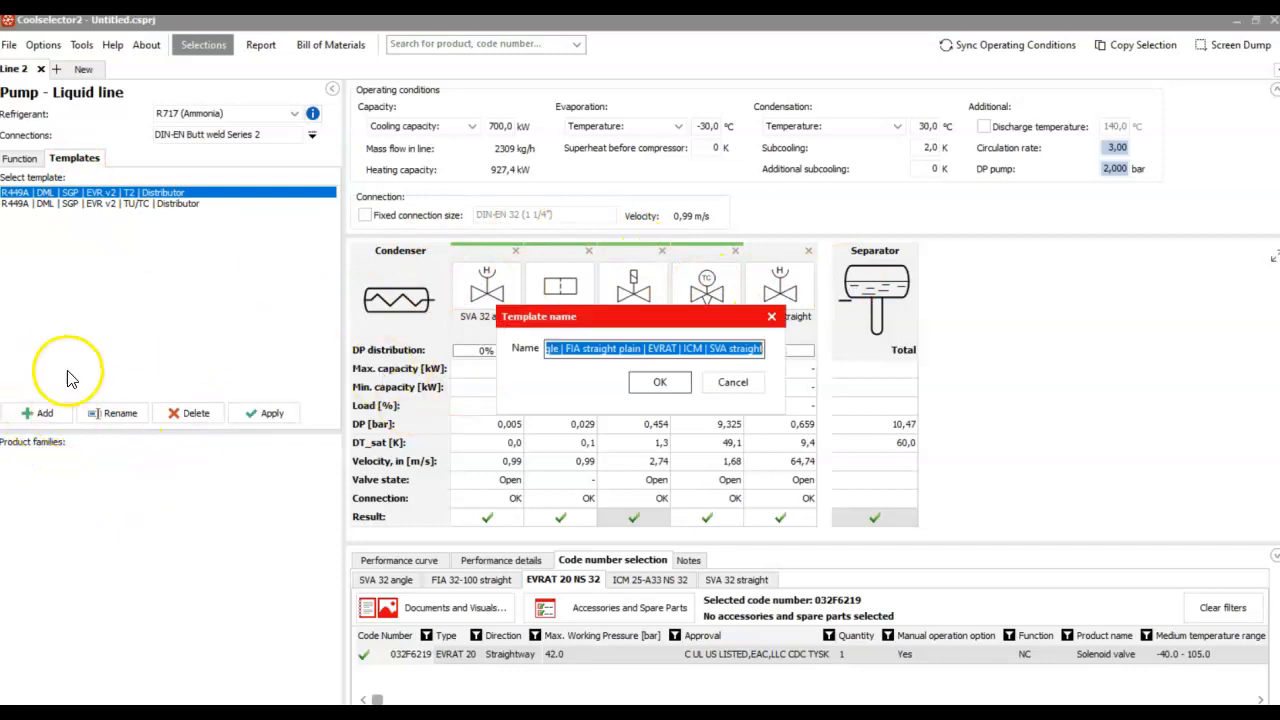
click(659, 383)
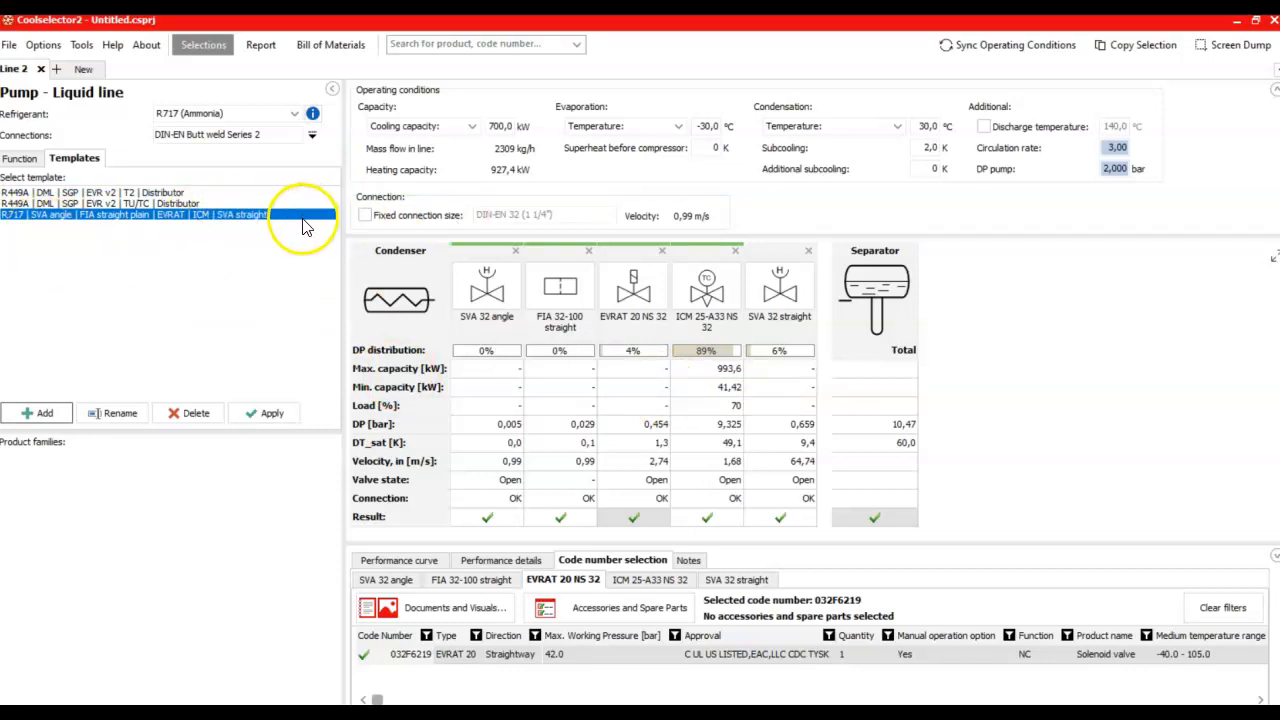
click(465, 283)
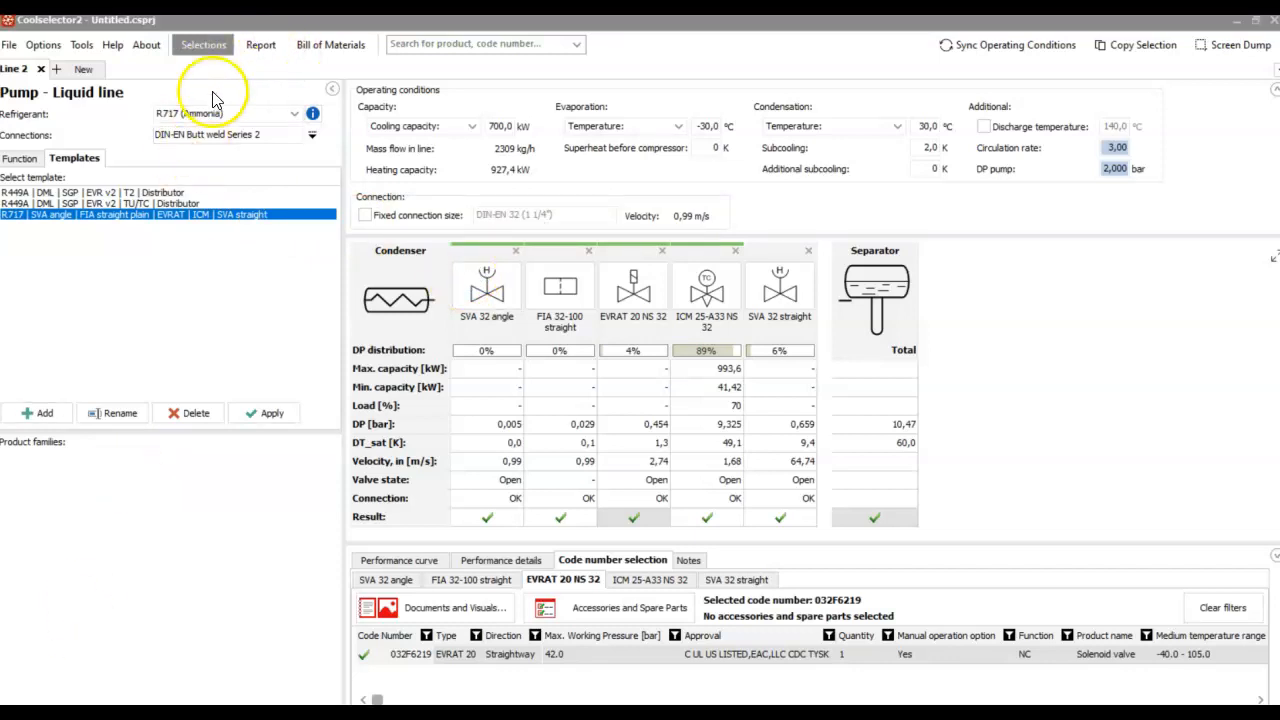
Step: Open the report, expand the items included for Line 2, and read through its pages to the performance curve
click(260, 45)
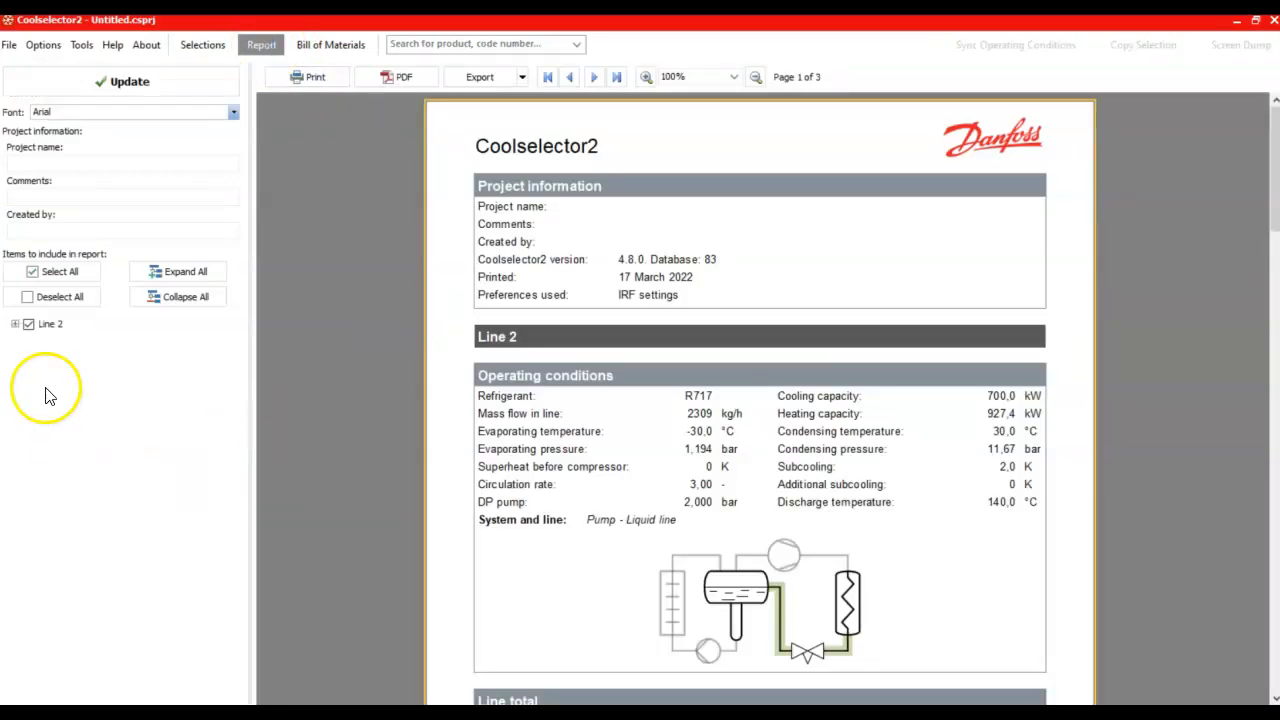
click(15, 325)
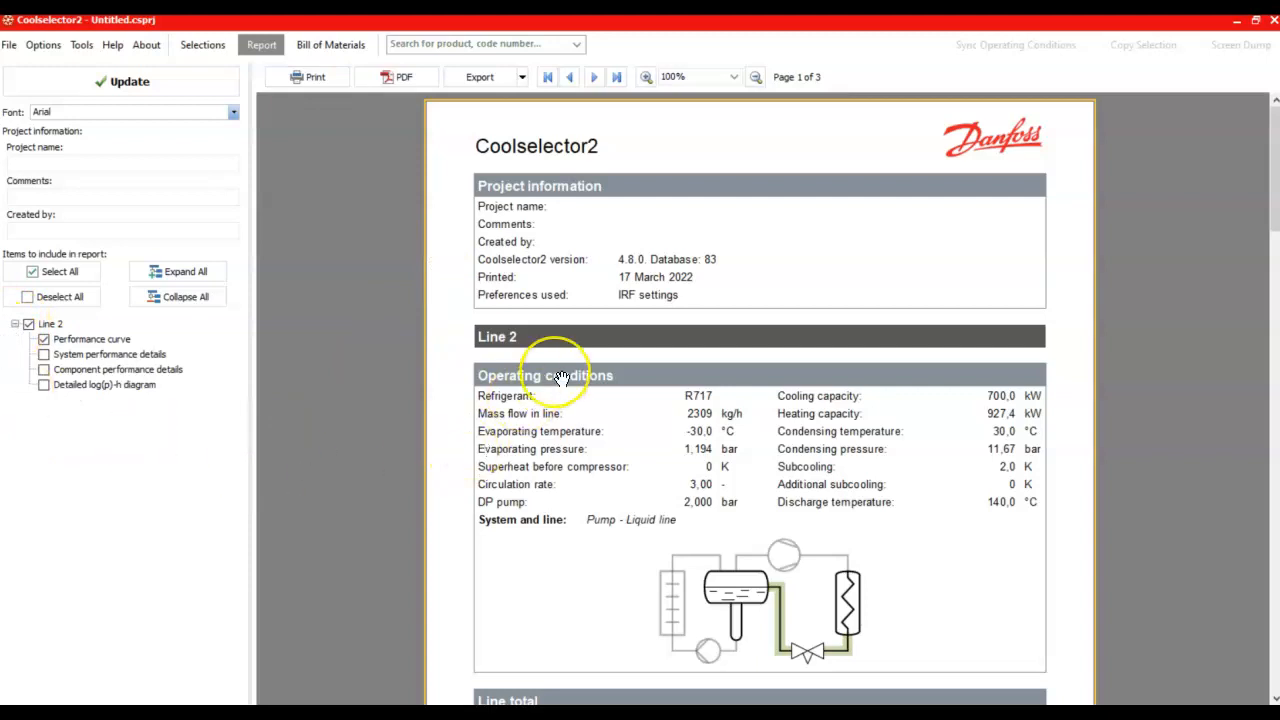
scroll(560, 372, down, 15)
scroll(562, 379, up, 6)
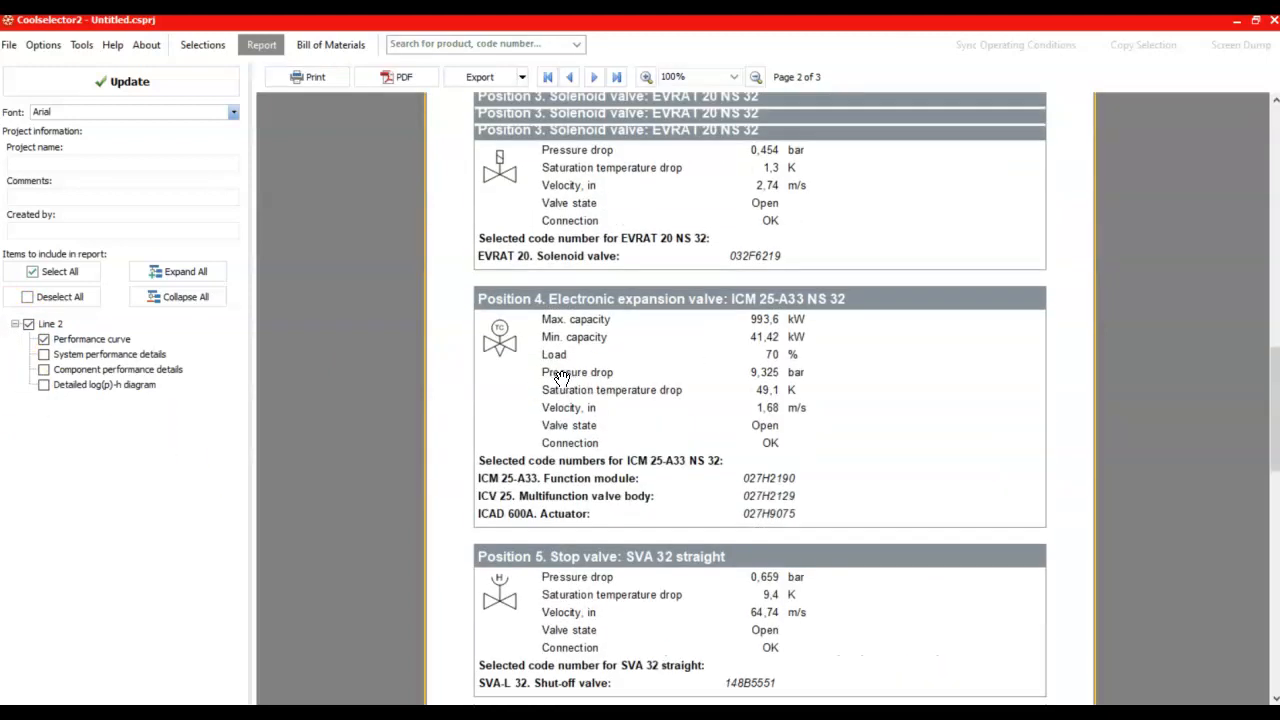
scroll(562, 379, up, 10)
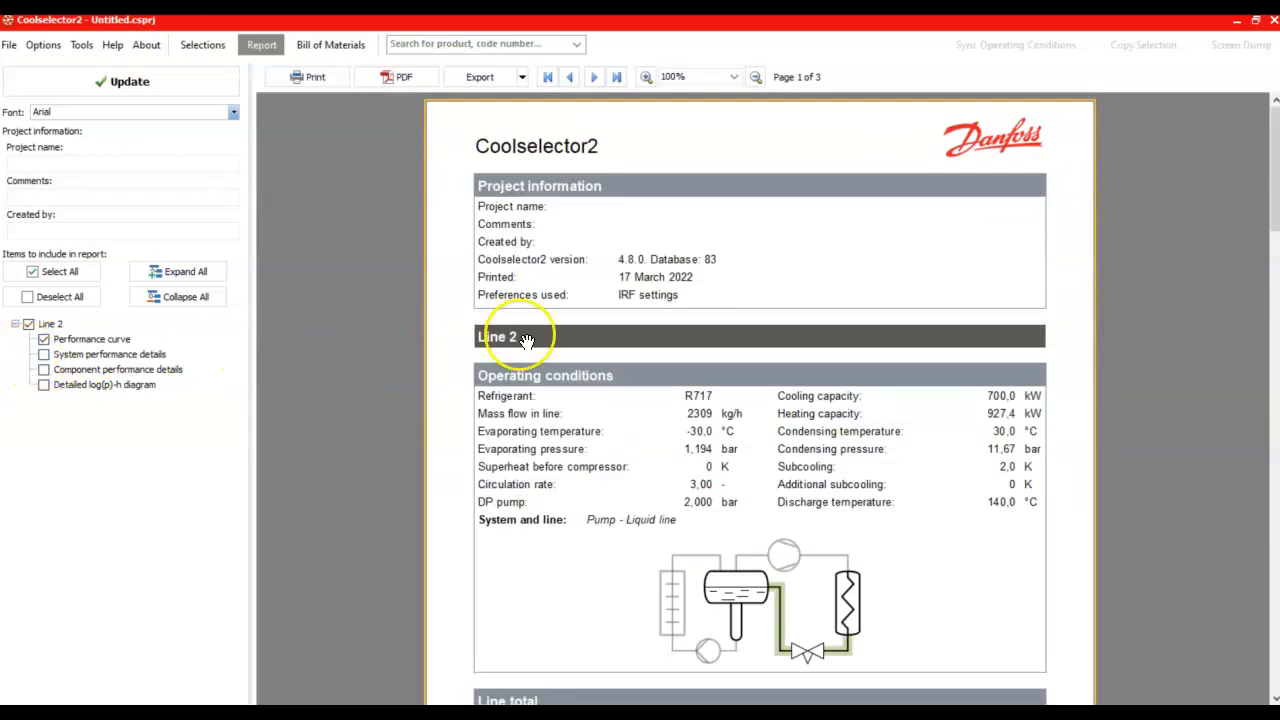
scroll(686, 325, down, 20)
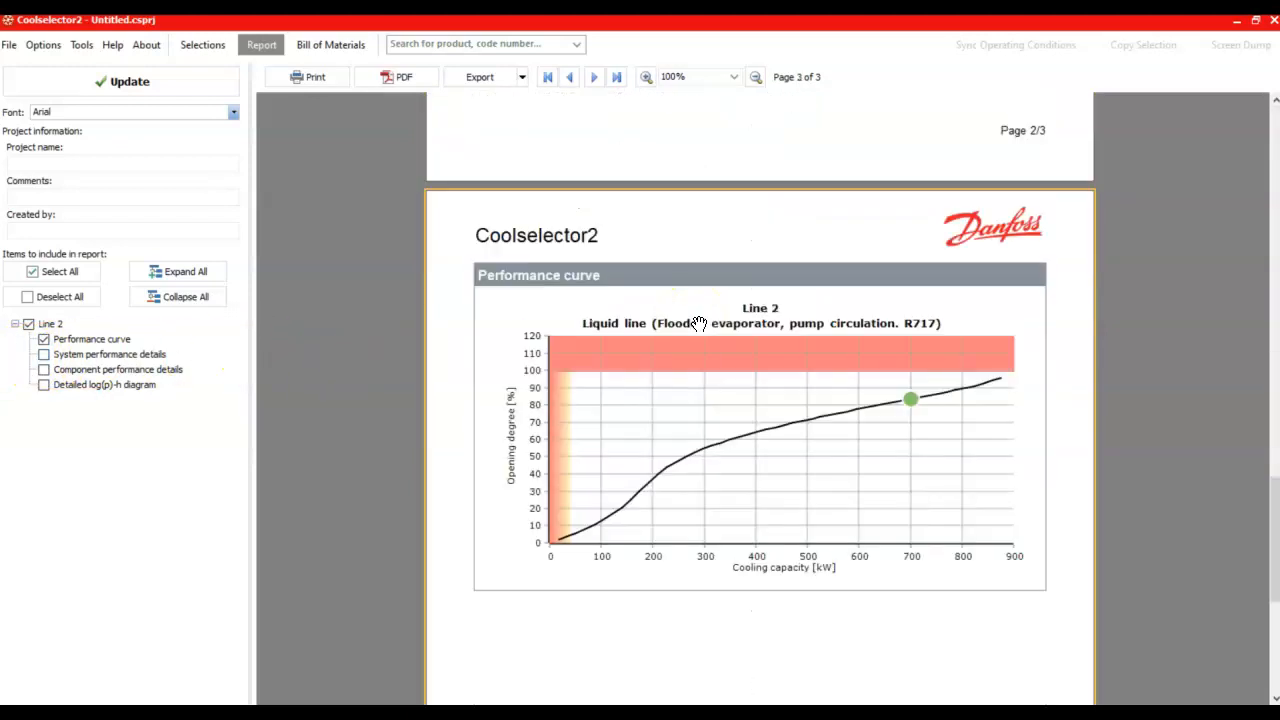
Step: Read back through the Line 2 report, examining the component results, selected code numbers, operating conditions and performance curve
scroll(698, 323, up, 3)
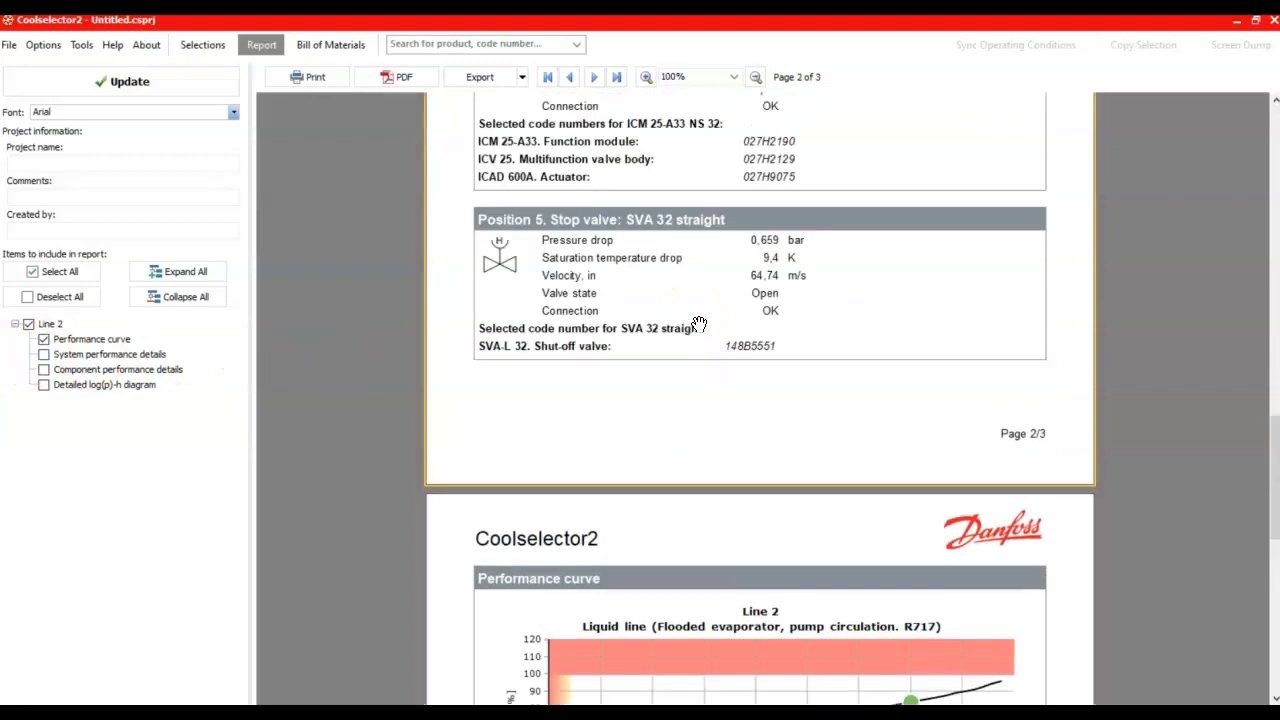
scroll(698, 323, up, 3)
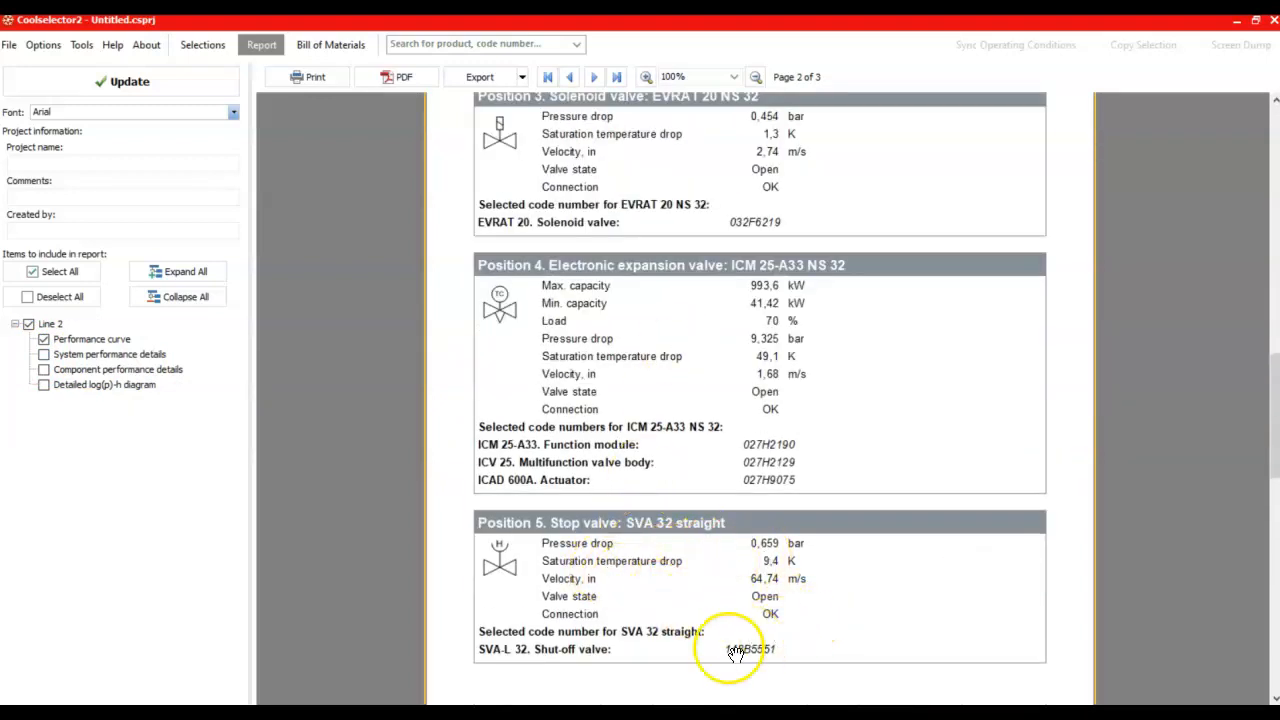
scroll(659, 507, up, 2)
scroll(659, 507, up, 4)
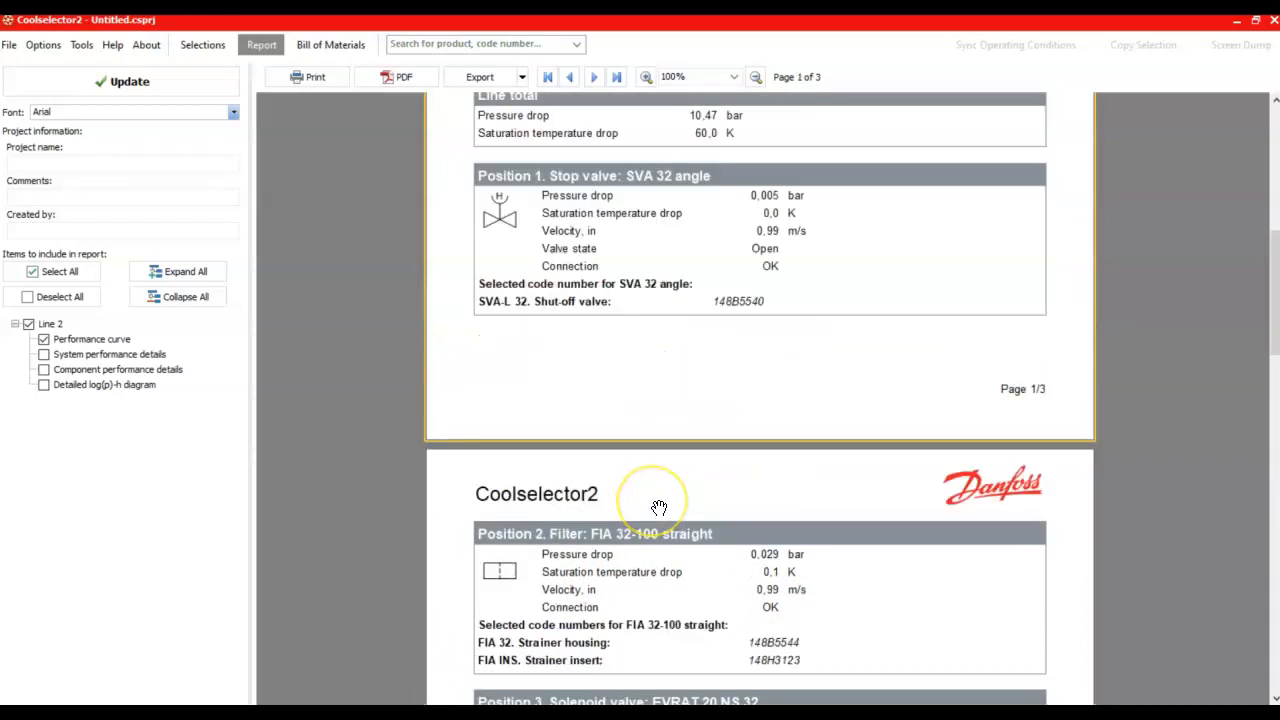
scroll(659, 507, up, 5)
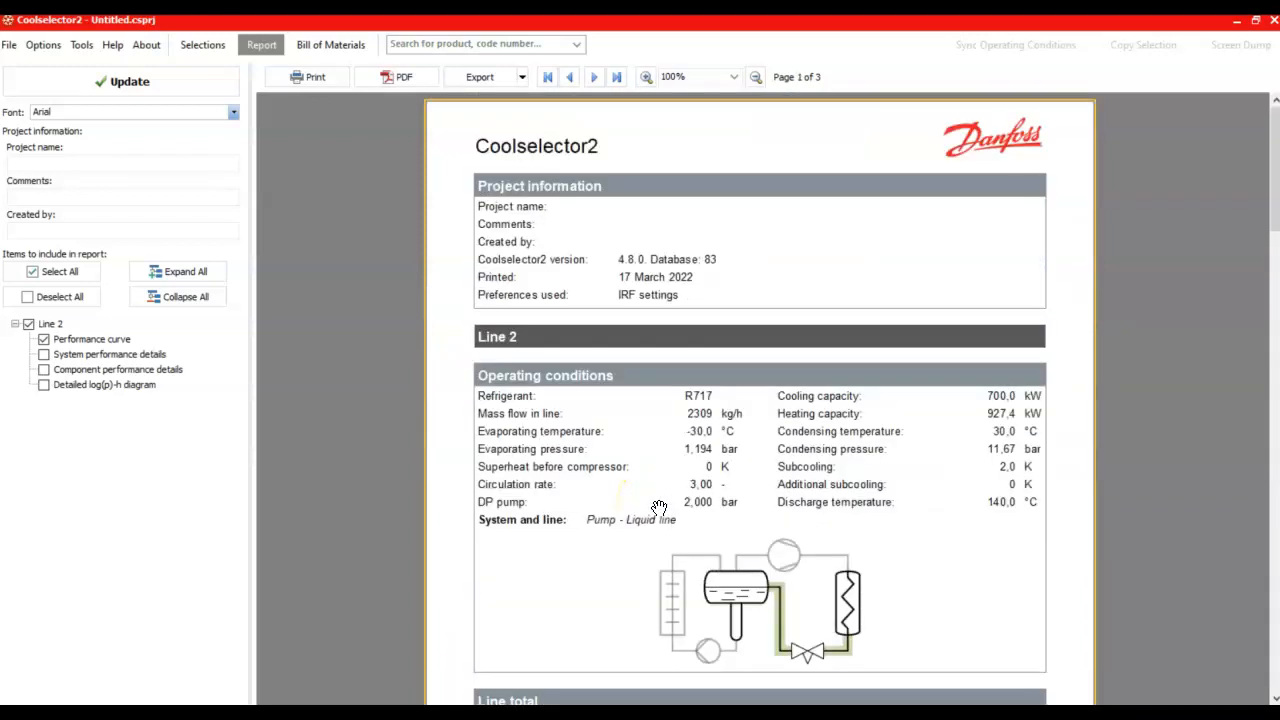
scroll(659, 507, down, 6)
scroll(659, 507, down, 15)
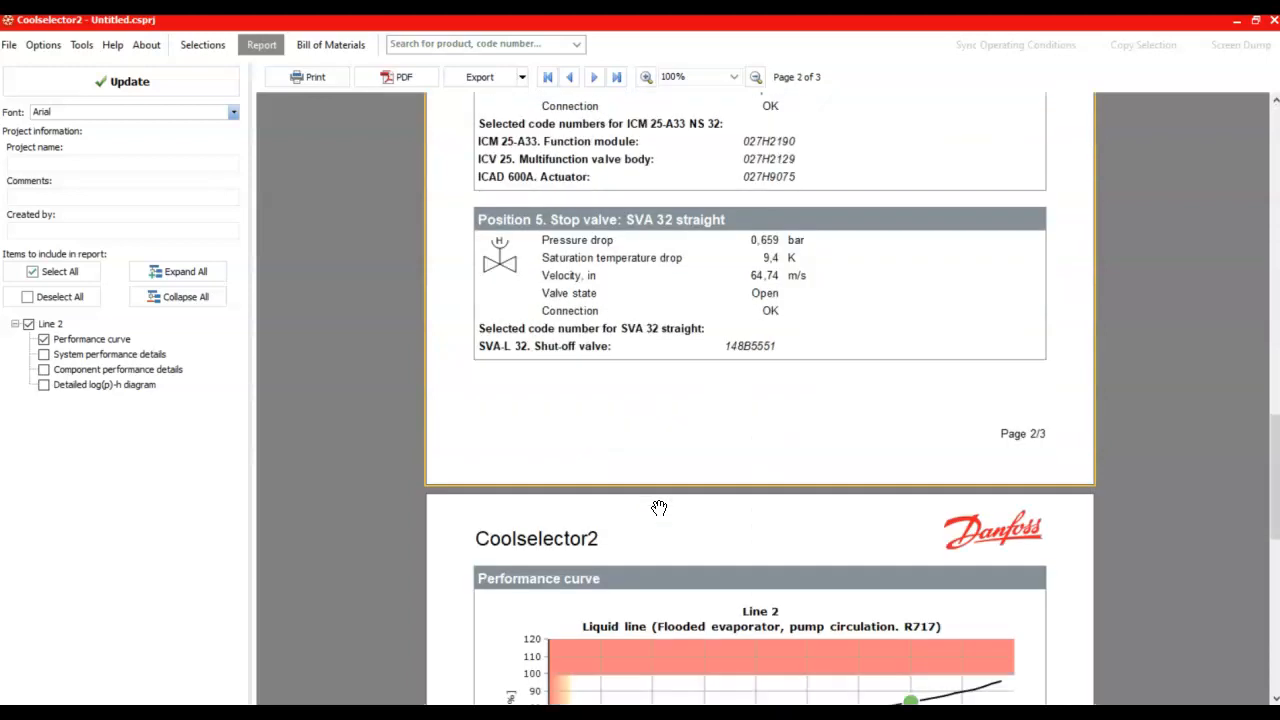
scroll(659, 507, up, 3)
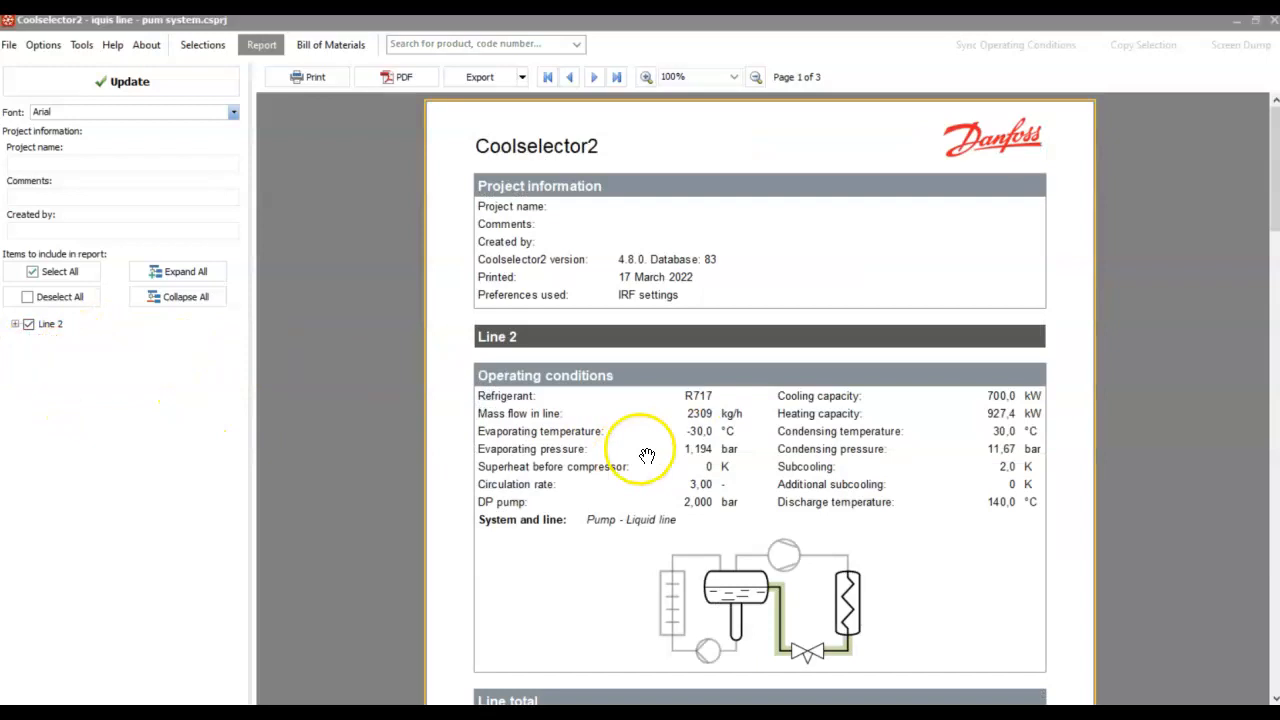
Step: Return to the line selection and look over the project saving options and the list of recent projects, without opening any project
click(204, 46)
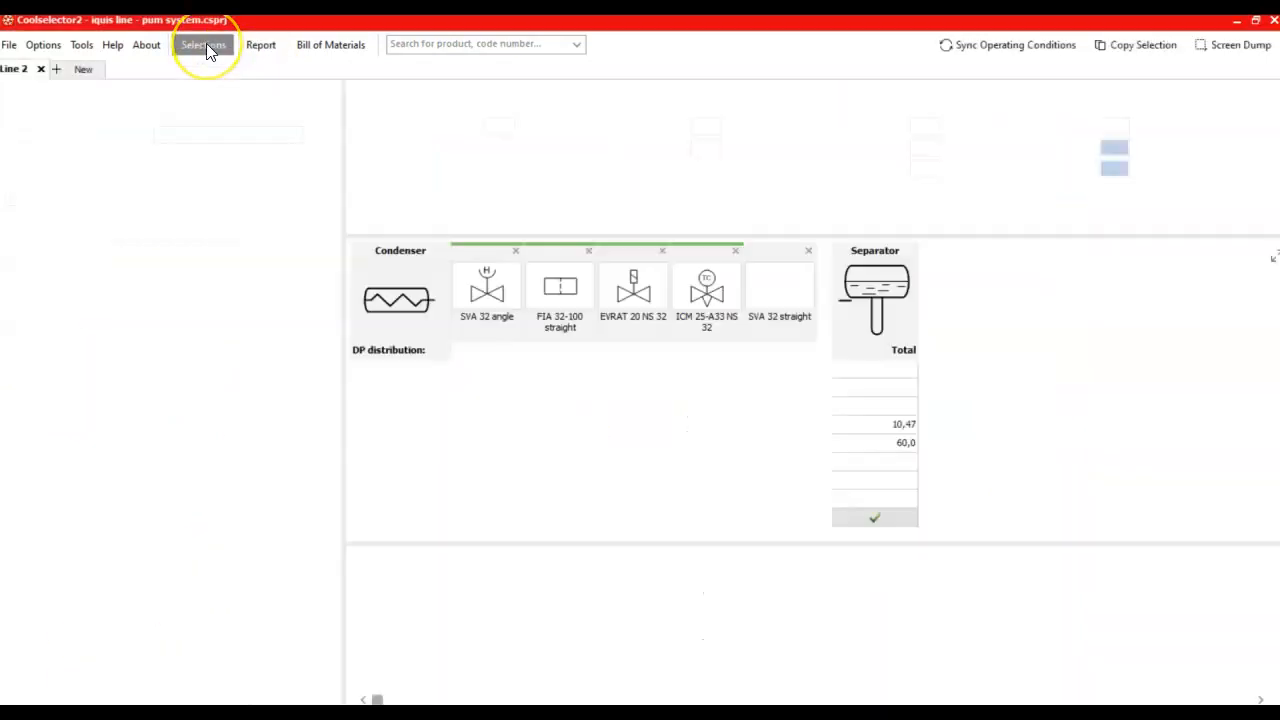
click(9, 46)
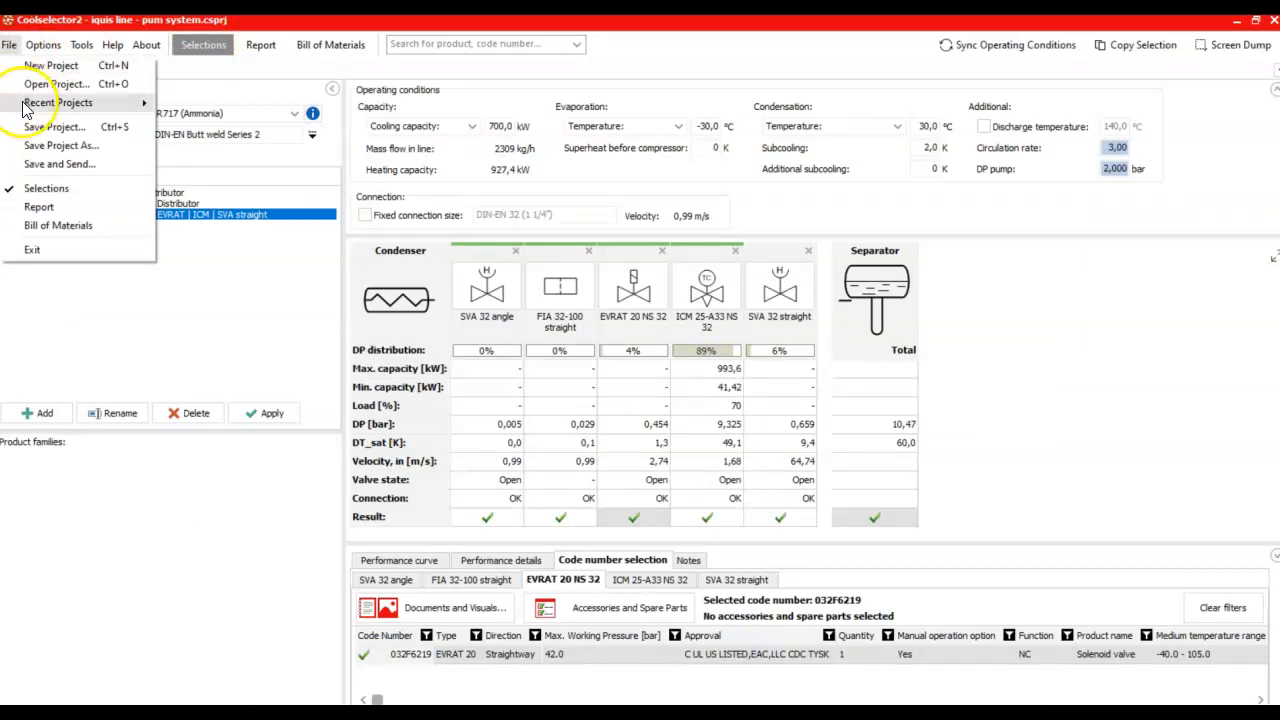
click(41, 147)
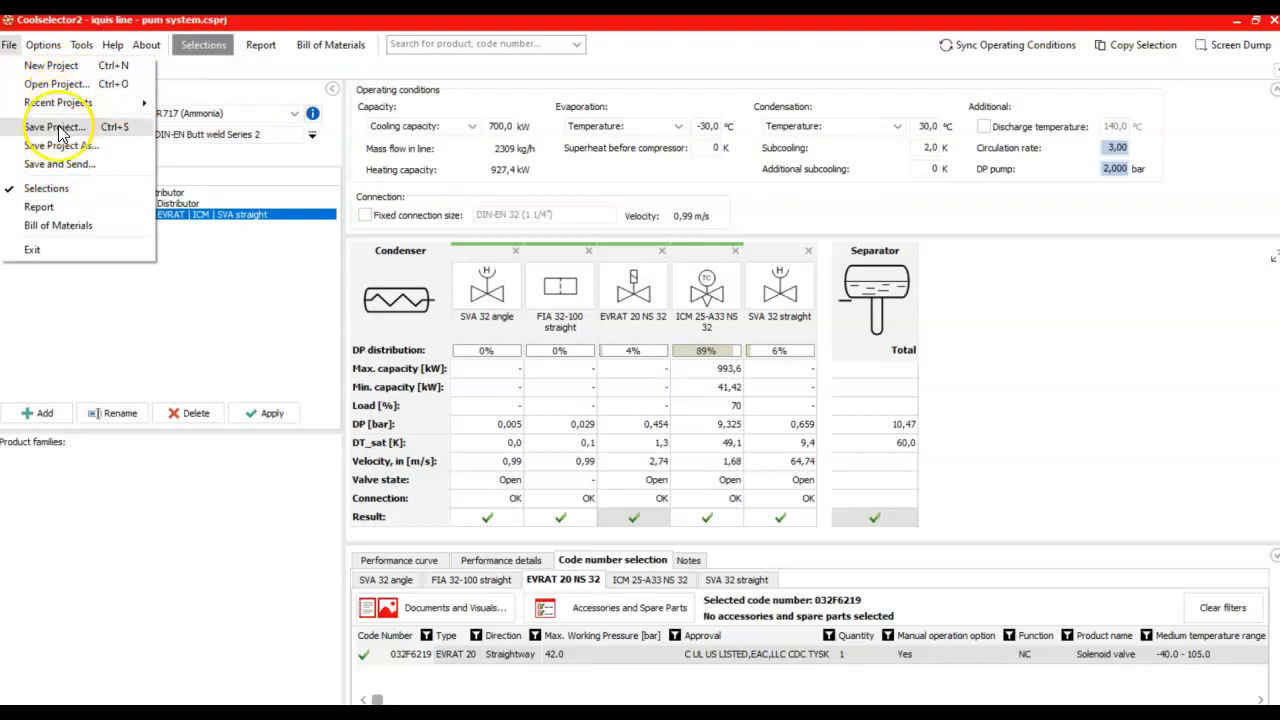
mouse_move(55, 102)
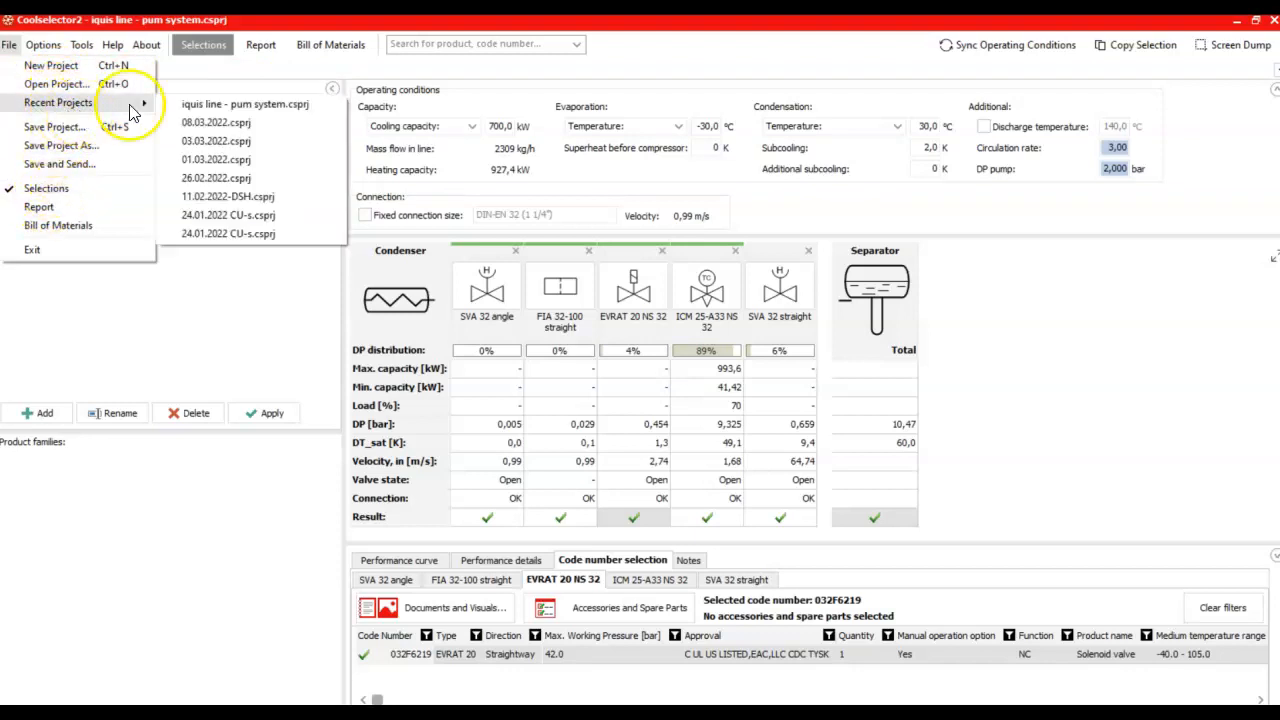
click(260, 78)
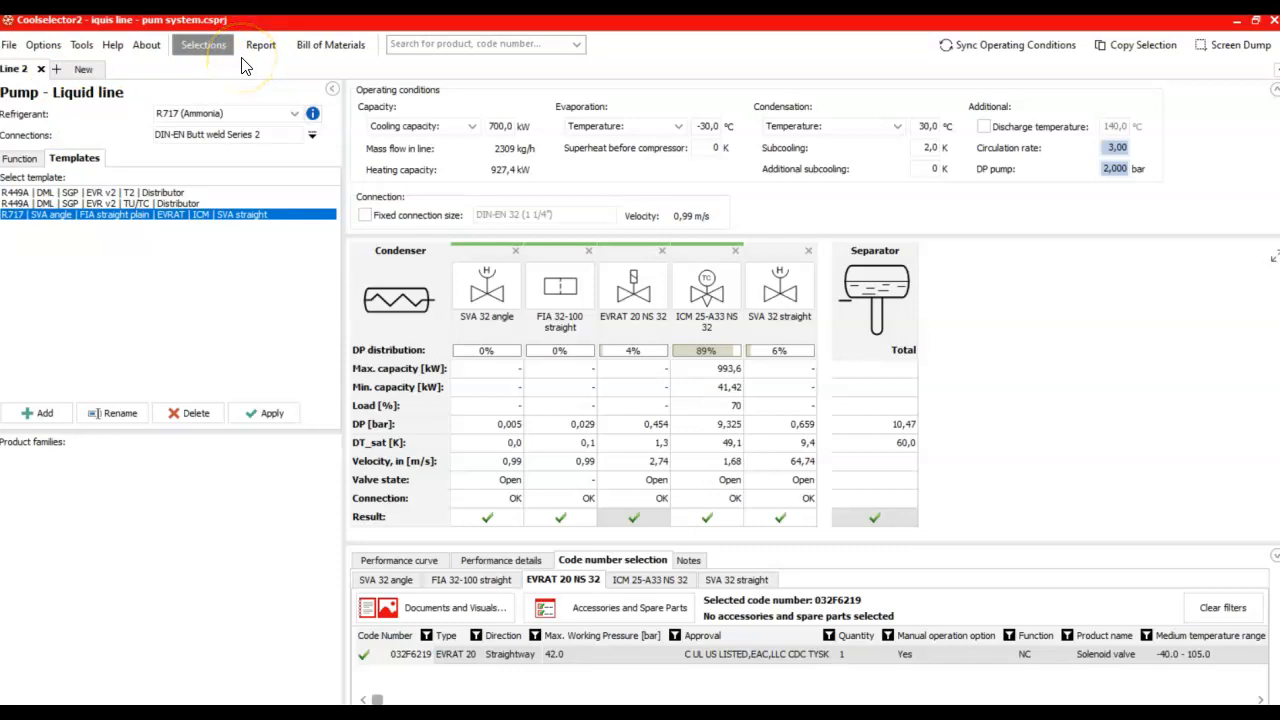